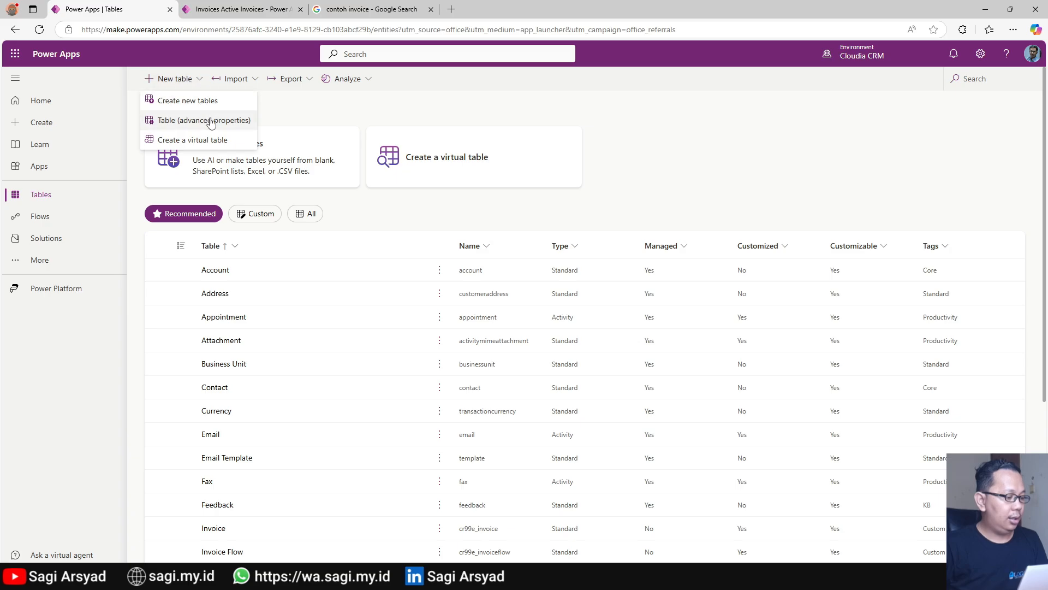
# - Create a table with advanced properties named Invoice Item, with its primary column named Number, and save it
pyautogui.click(212, 121)
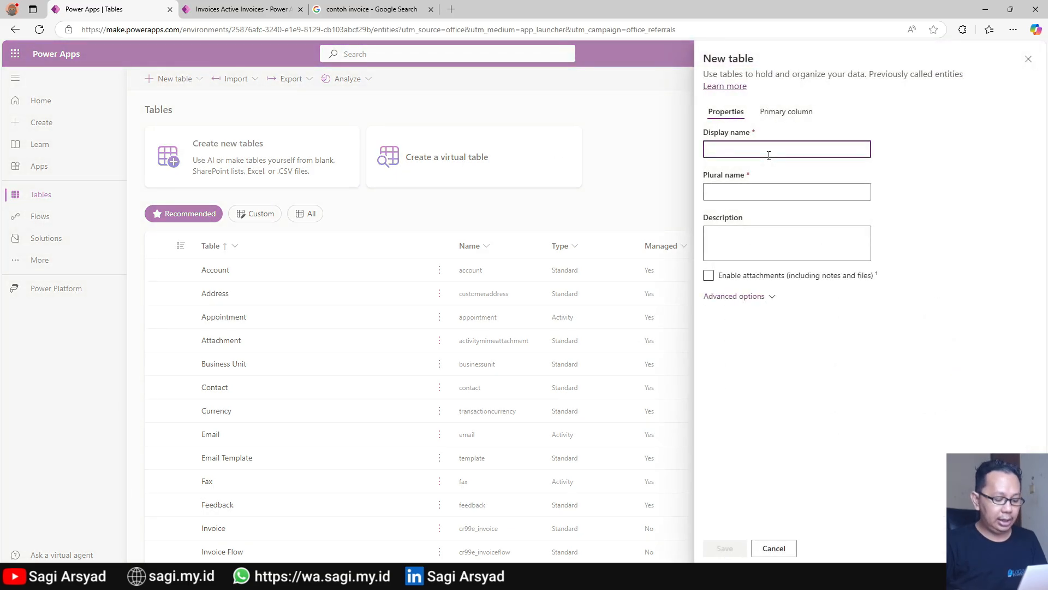
pyautogui.write('Invoice Item')
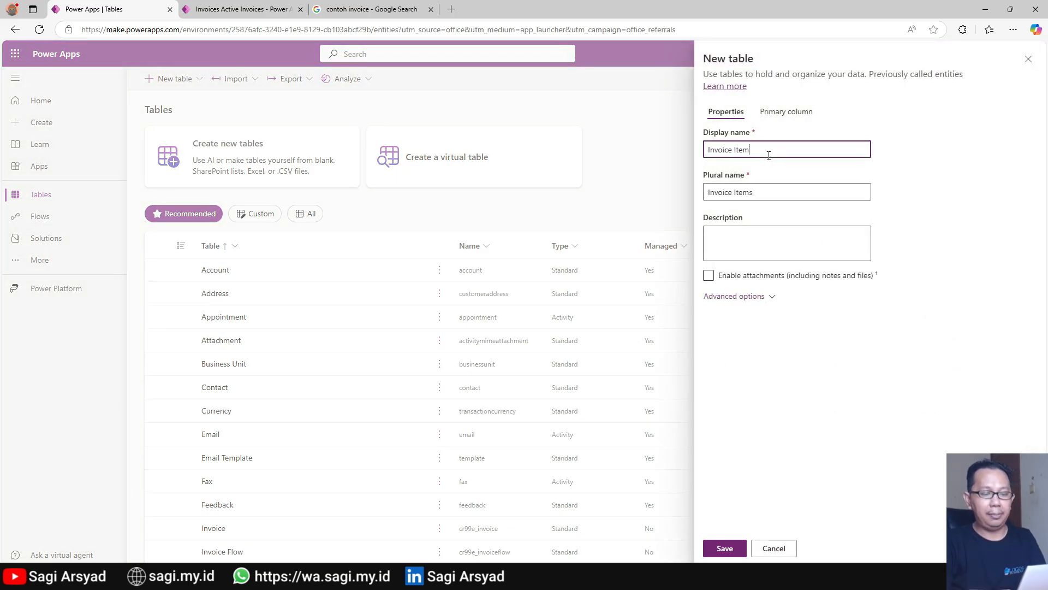
pyautogui.click(770, 112)
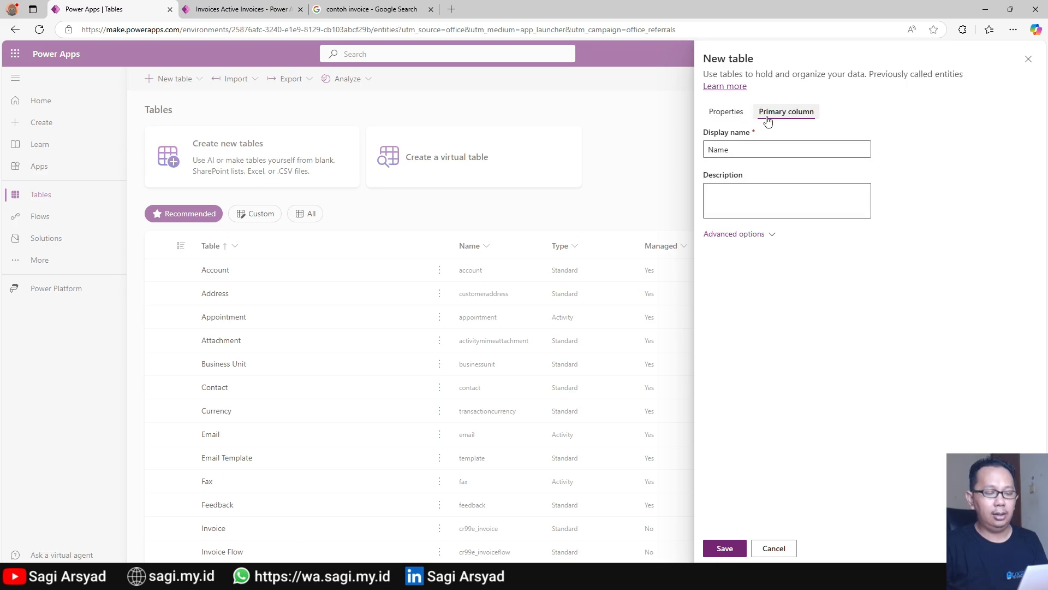
pyautogui.doubleClick(753, 144)
pyautogui.write('Number')
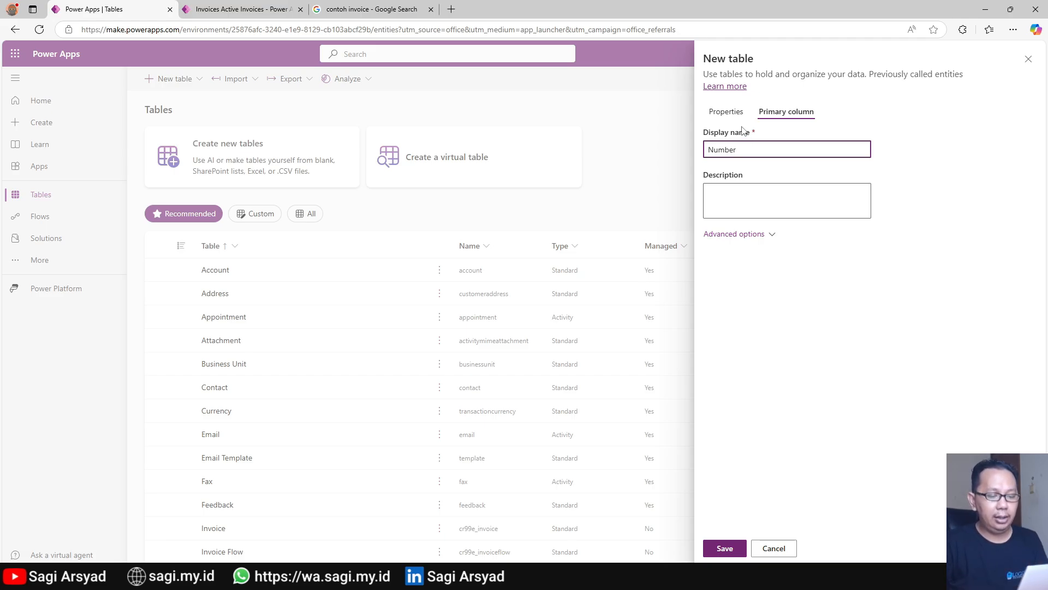
pyautogui.click(726, 112)
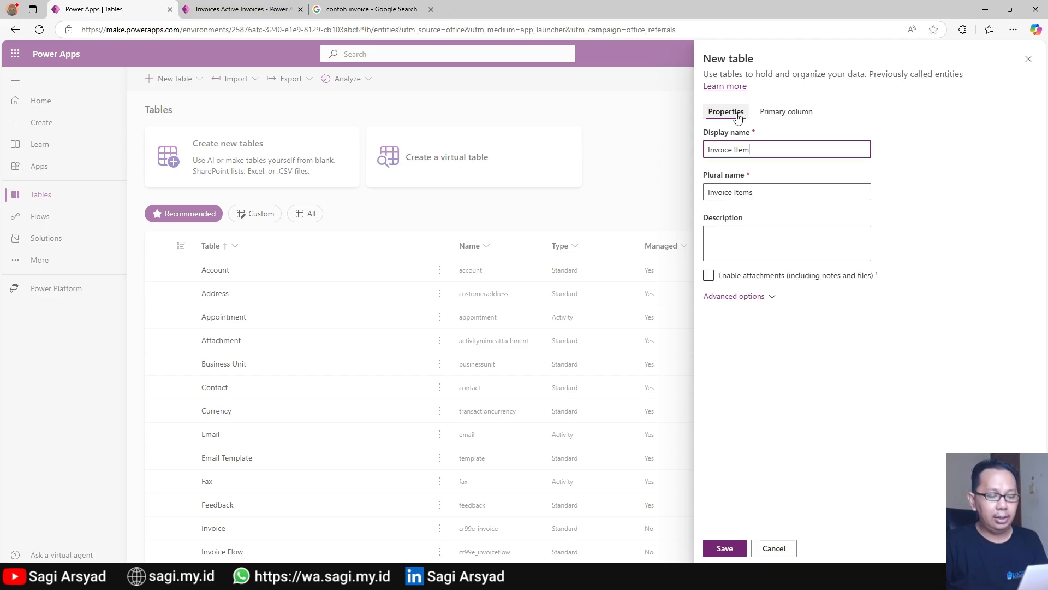
pyautogui.click(725, 550)
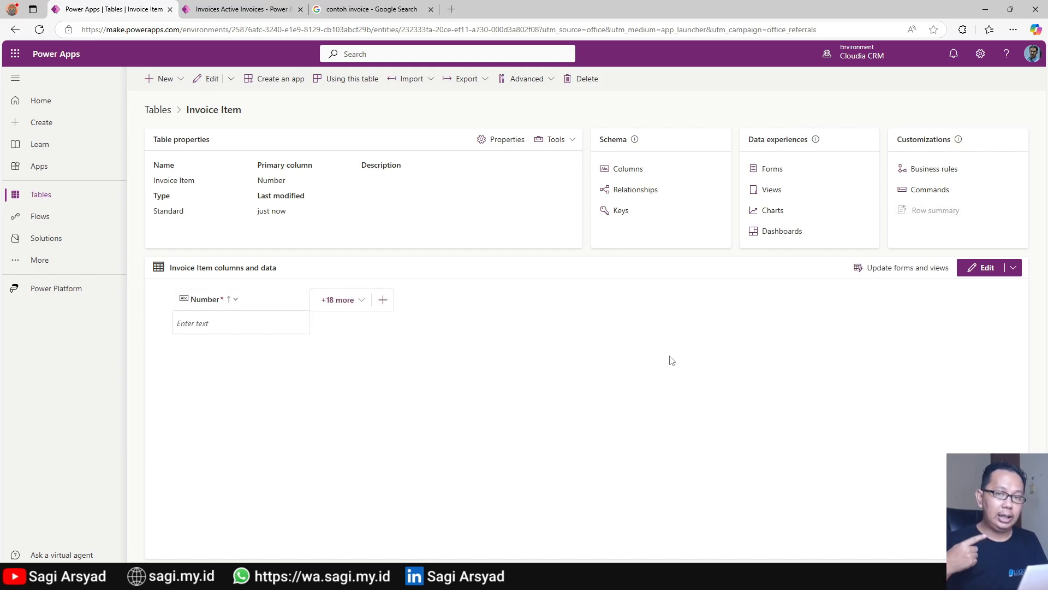
# - Open the Invoice Item table's column list and check the settings of its unique identifier column without changing them
pyautogui.click(626, 170)
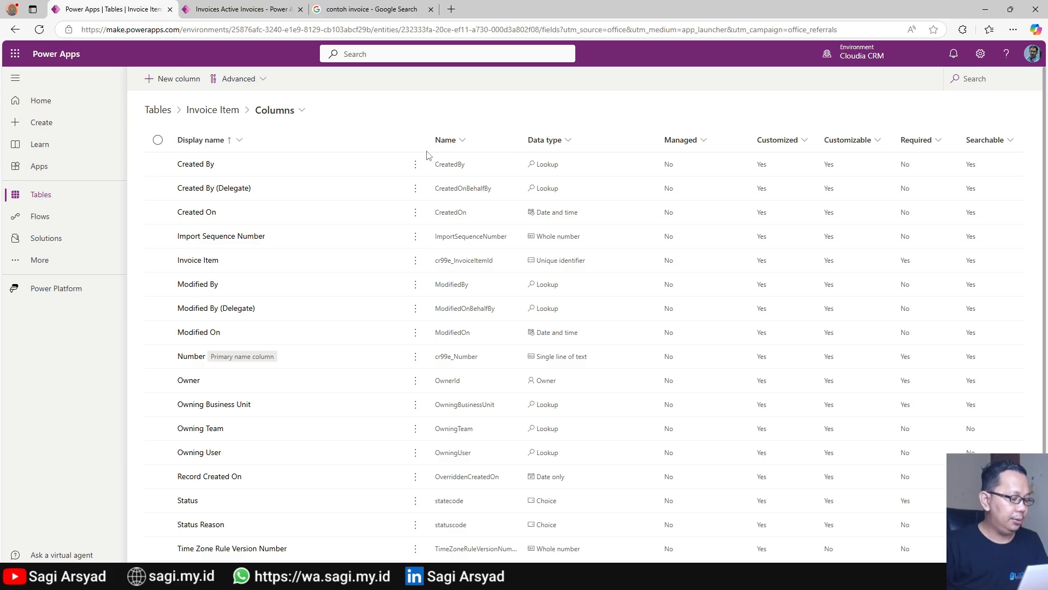
pyautogui.click(190, 264)
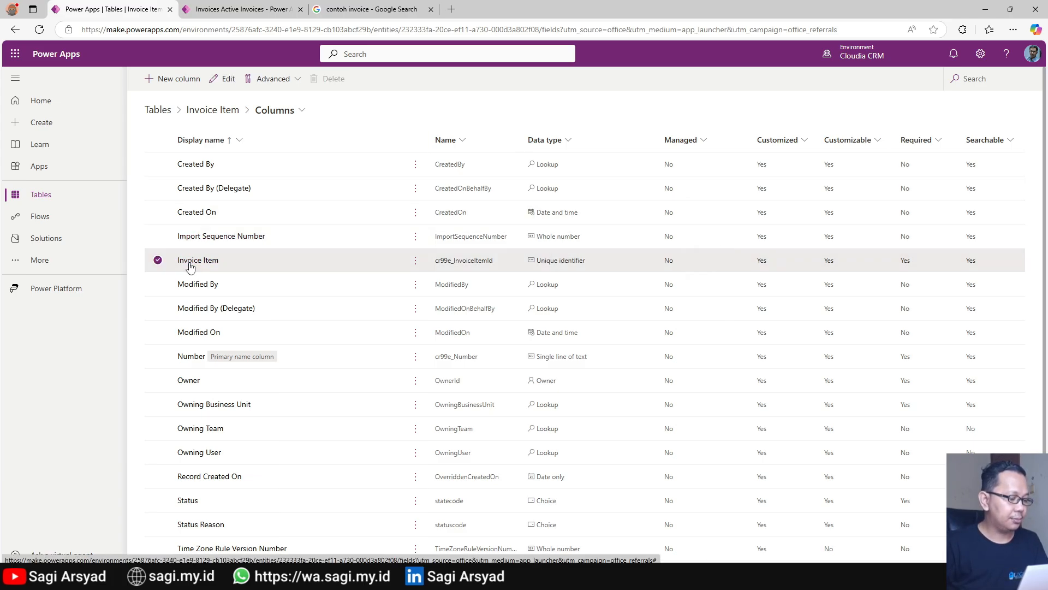
pyautogui.click(190, 266)
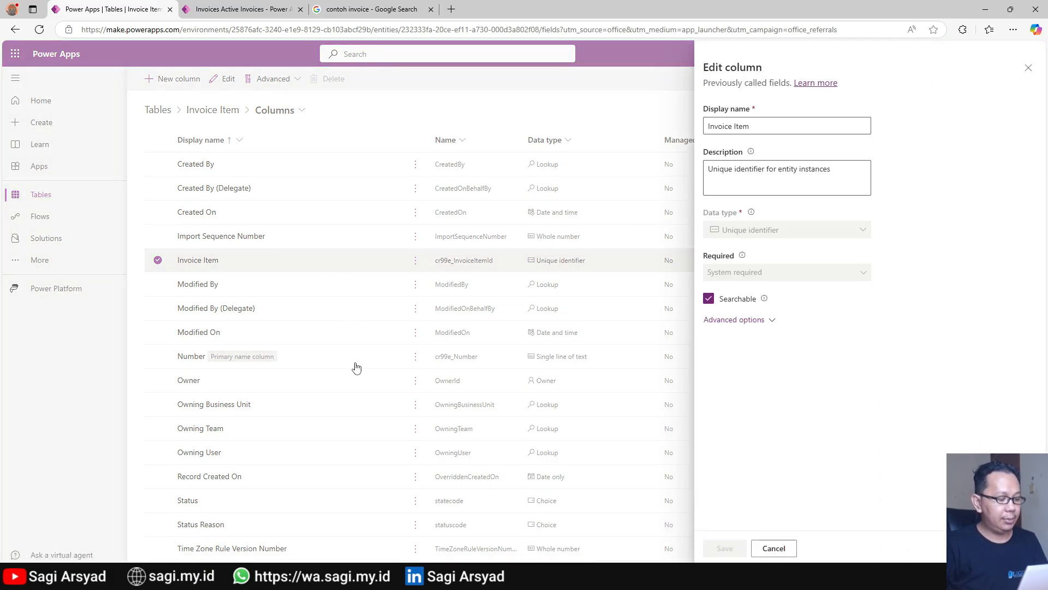
pyautogui.click(772, 549)
# - Change the data type of the Number primary column to Autonumber
pyautogui.click(192, 357)
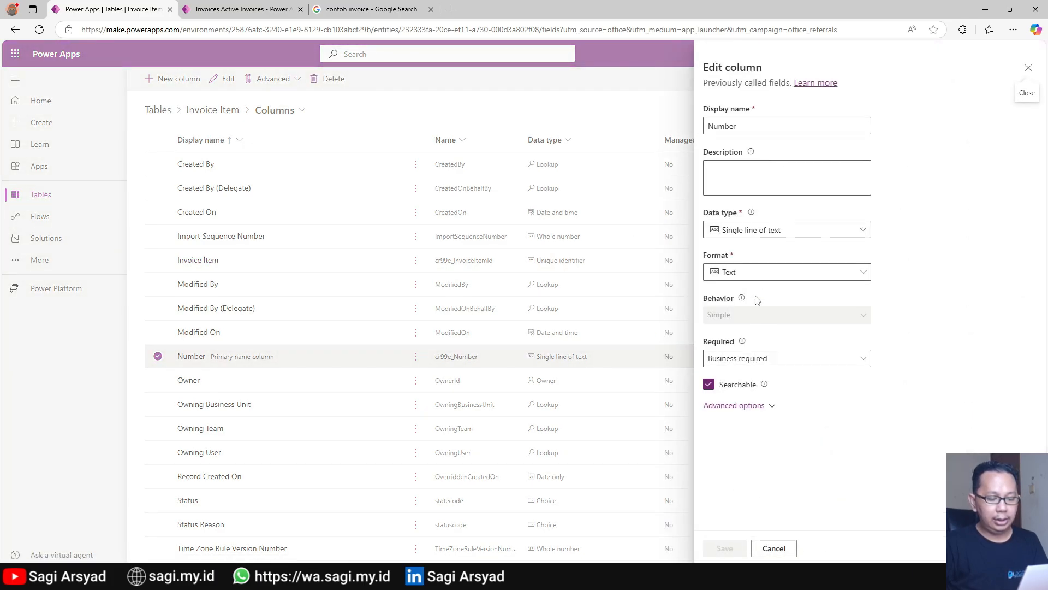
pyautogui.click(772, 229)
pyautogui.click(783, 267)
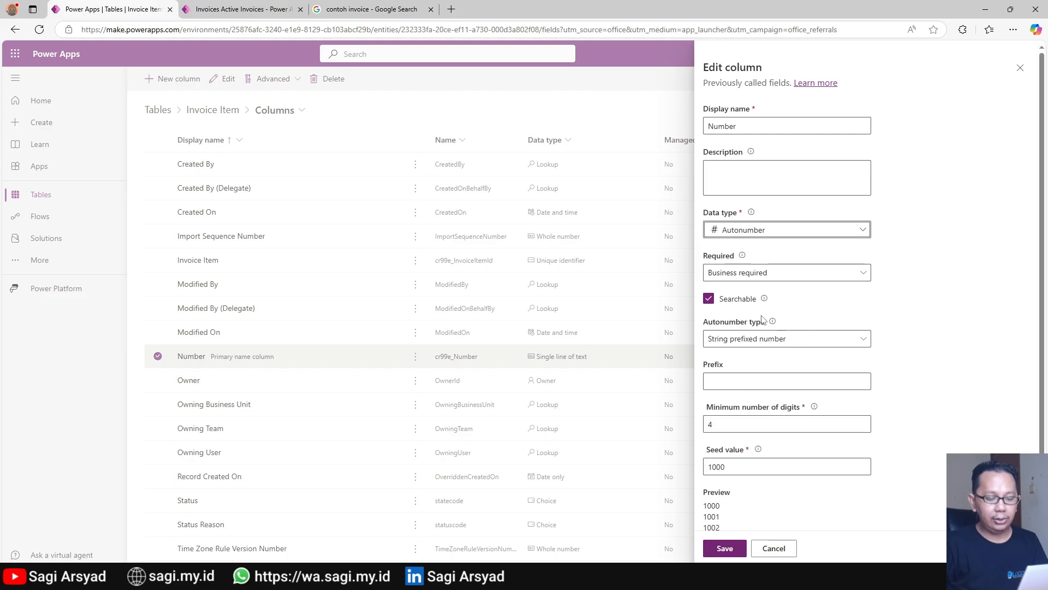
# - Set the Number column's minimum number of digits to 7
pyautogui.scroll(-1, 731, 427)
pyautogui.doubleClick(724, 419)
pyautogui.click(735, 414)
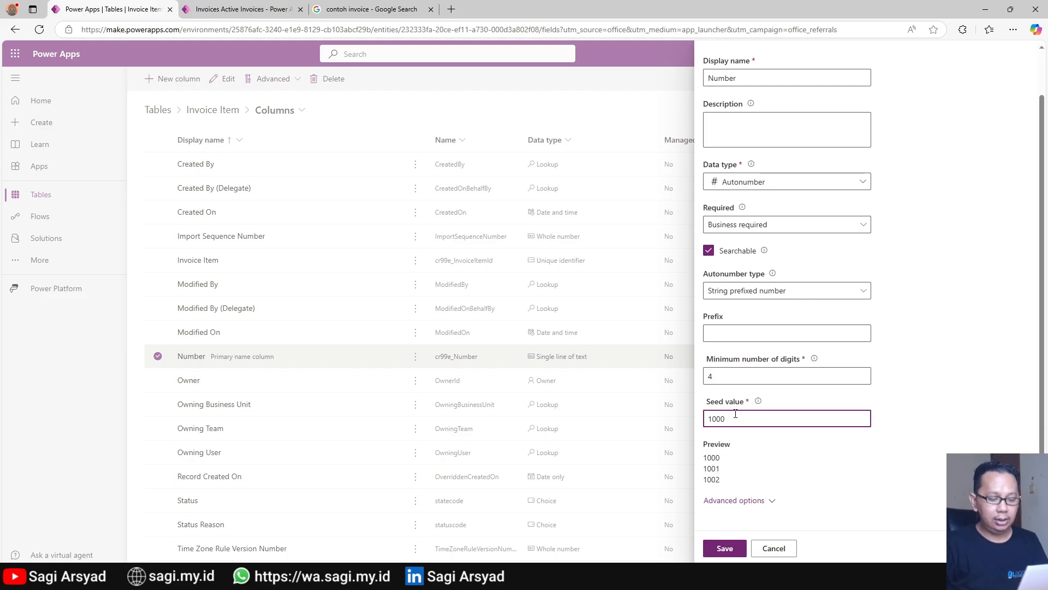
pyautogui.click(738, 374)
pyautogui.write('7')
pyautogui.press('Tab')
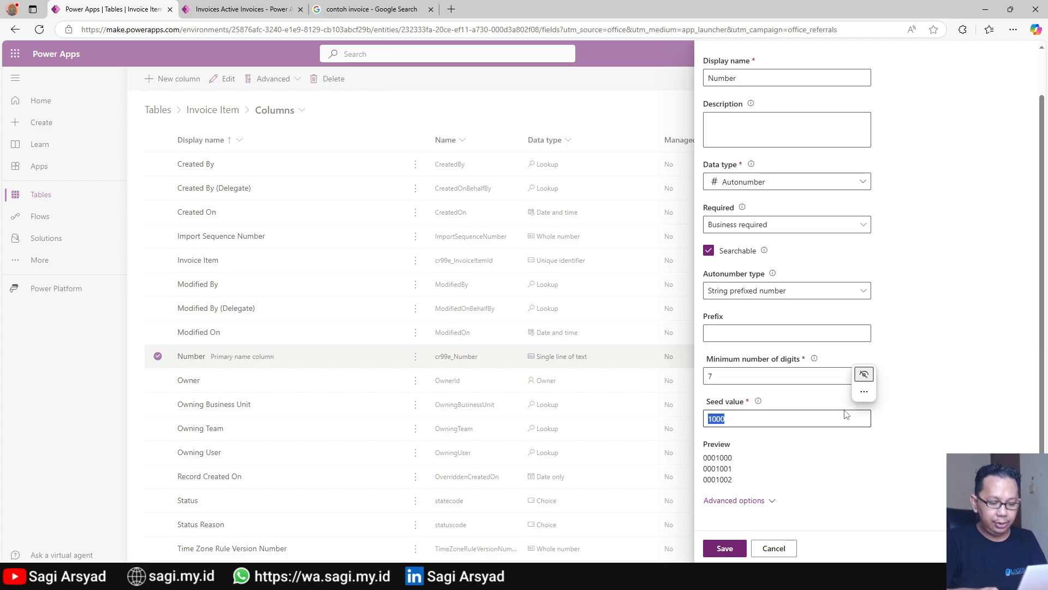
# - Set the Number column's seed value to 8000000, look through its advanced options and save the column
pyautogui.click(845, 416)
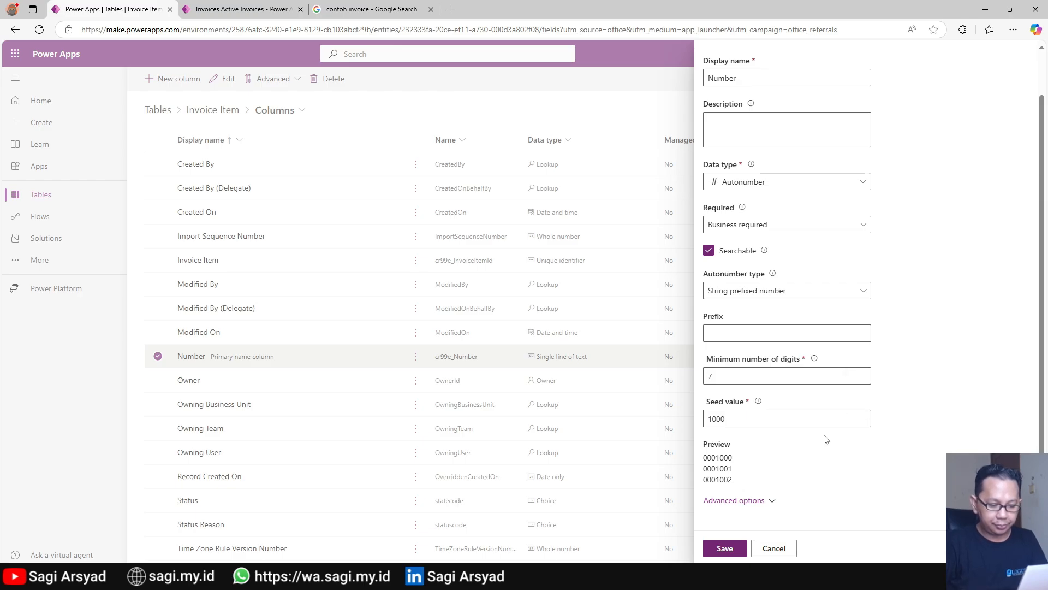
pyautogui.click(831, 416)
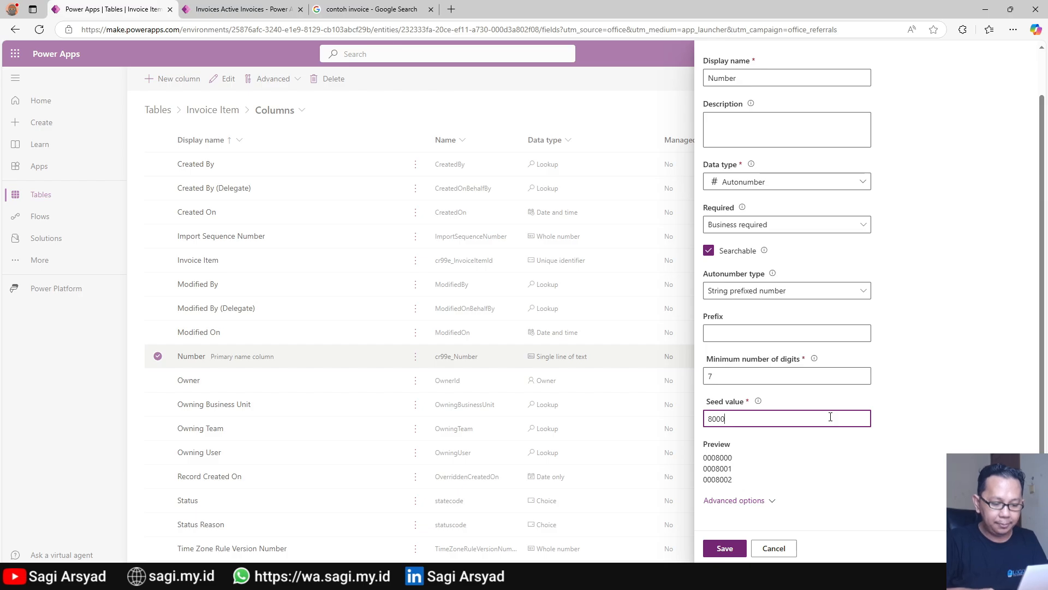
pyautogui.write('8000000')
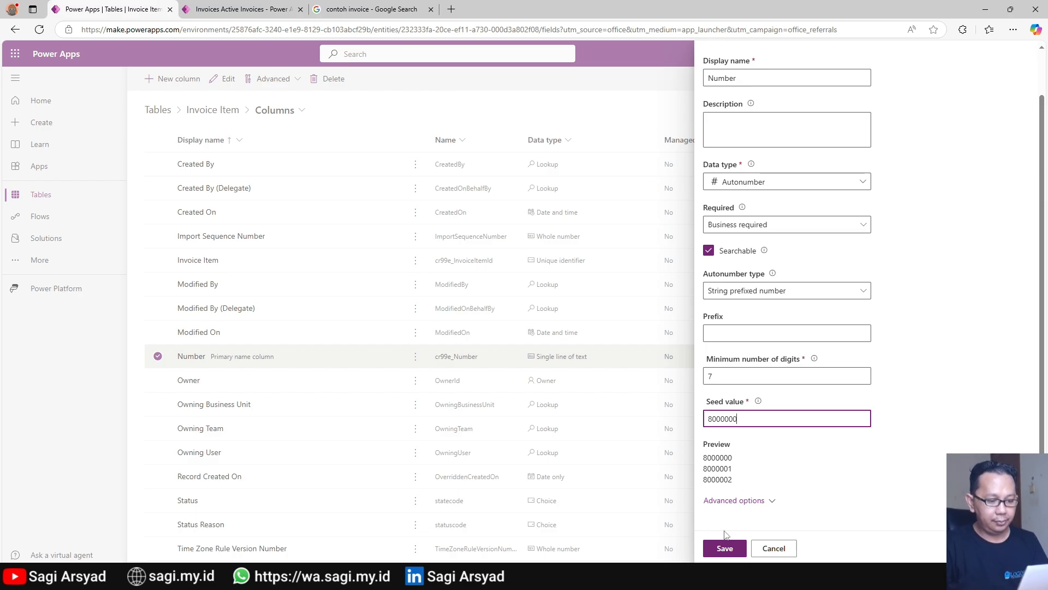
pyautogui.click(732, 507)
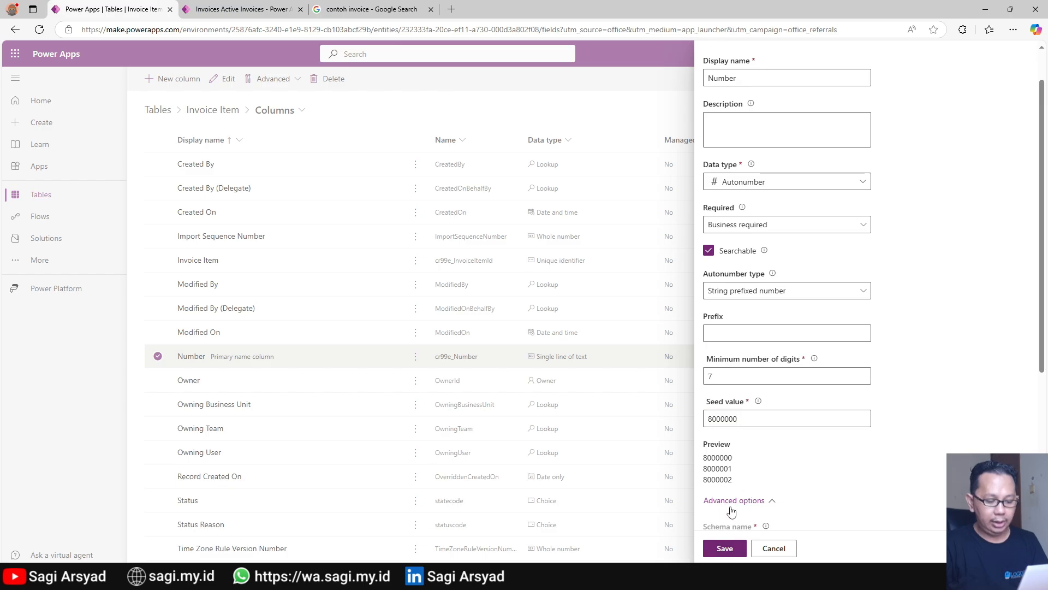
pyautogui.scroll(-4, 748, 493)
pyautogui.scroll(-2, 740, 503)
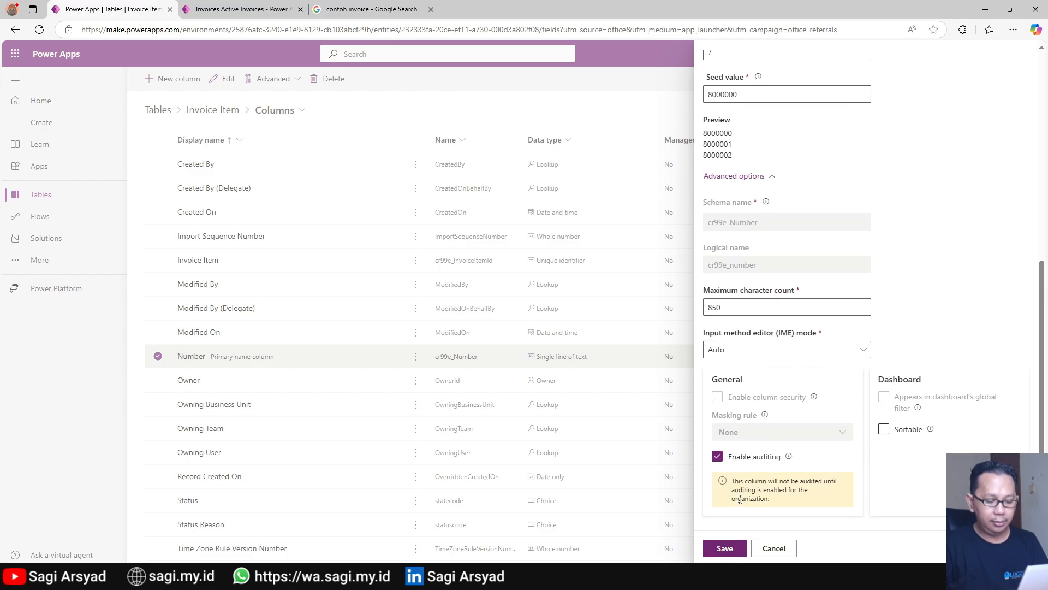
pyautogui.click(722, 550)
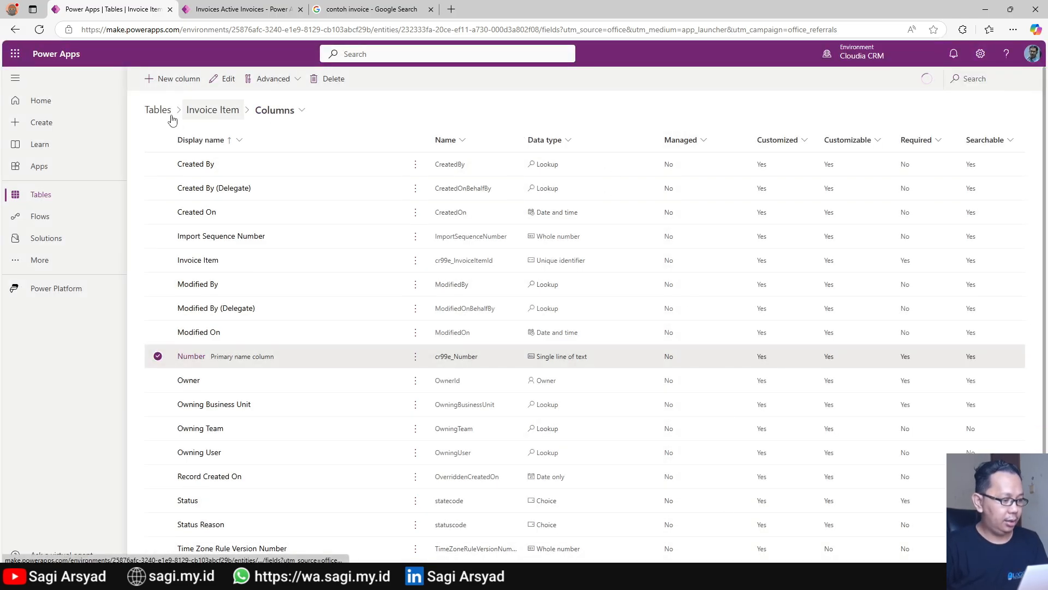
# - Enable "Leverage quick-create form if available" in the Invoice Item table's advanced properties and save the table
pyautogui.click(219, 111)
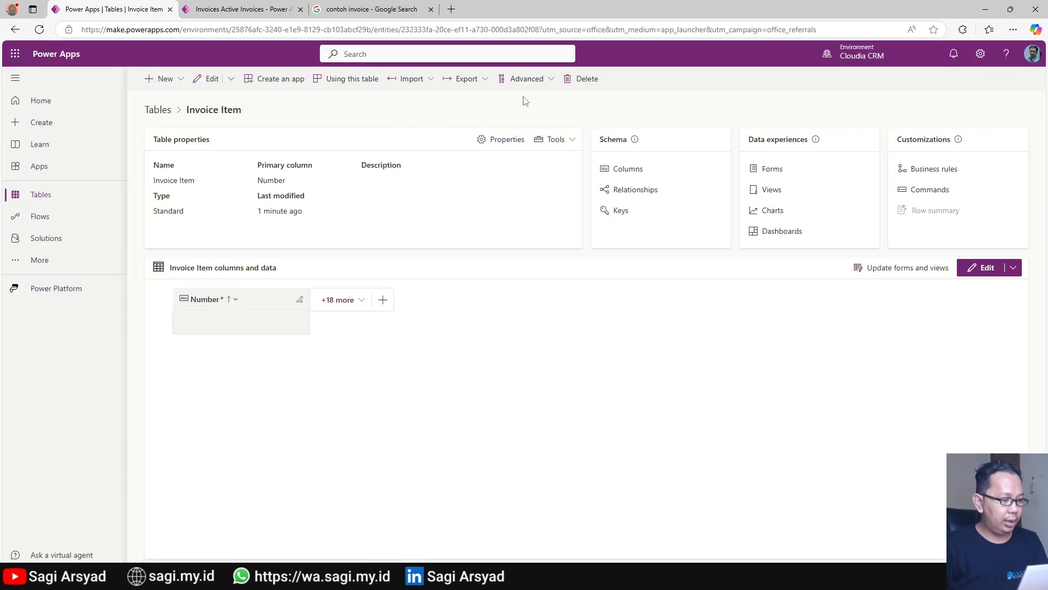
pyautogui.click(537, 81)
pyautogui.click(358, 108)
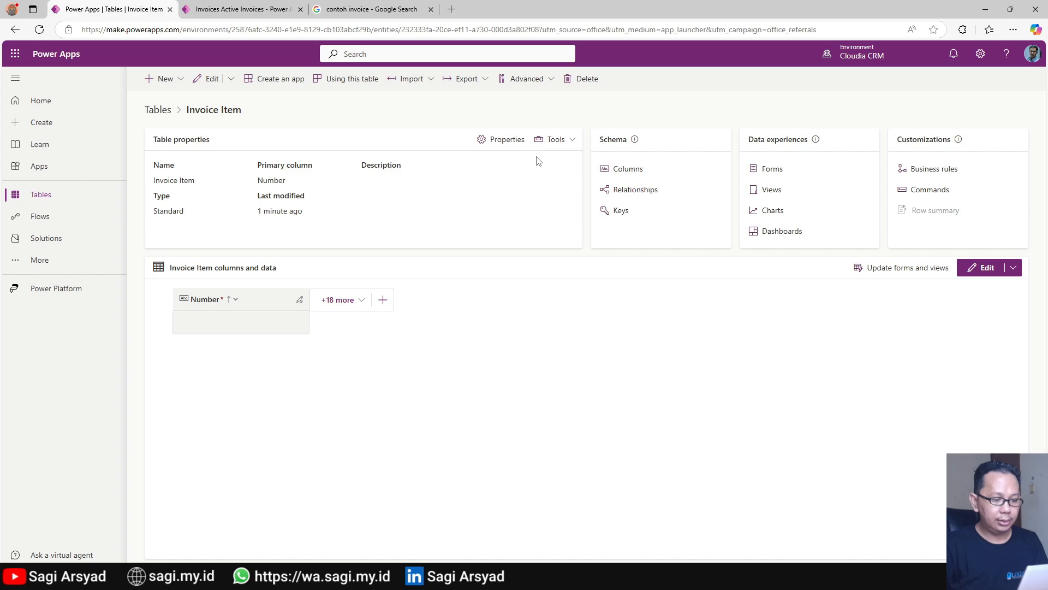
pyautogui.click(509, 150)
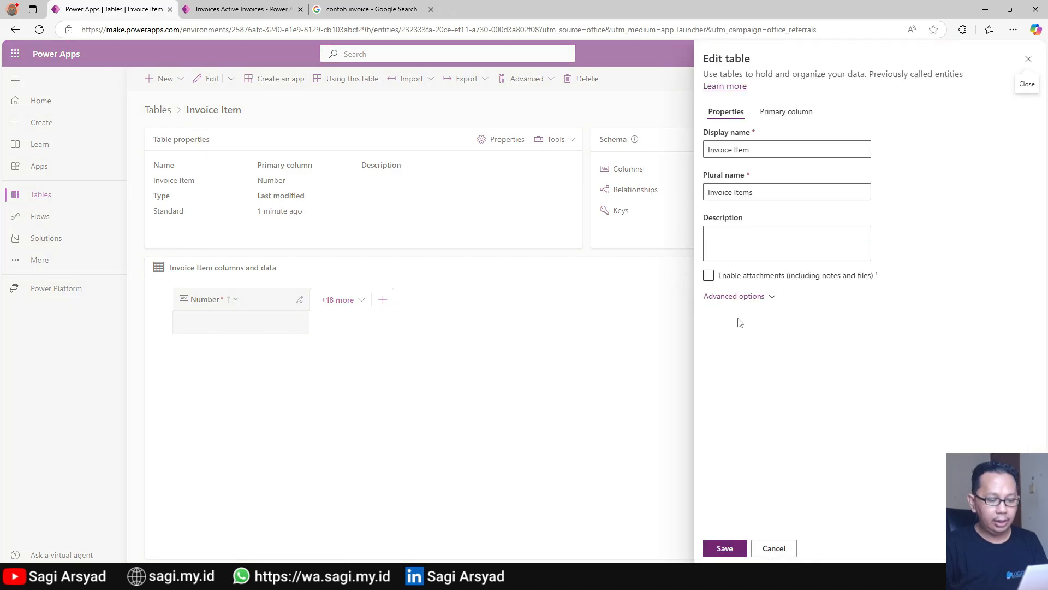
pyautogui.click(739, 295)
pyautogui.scroll(-5, 774, 344)
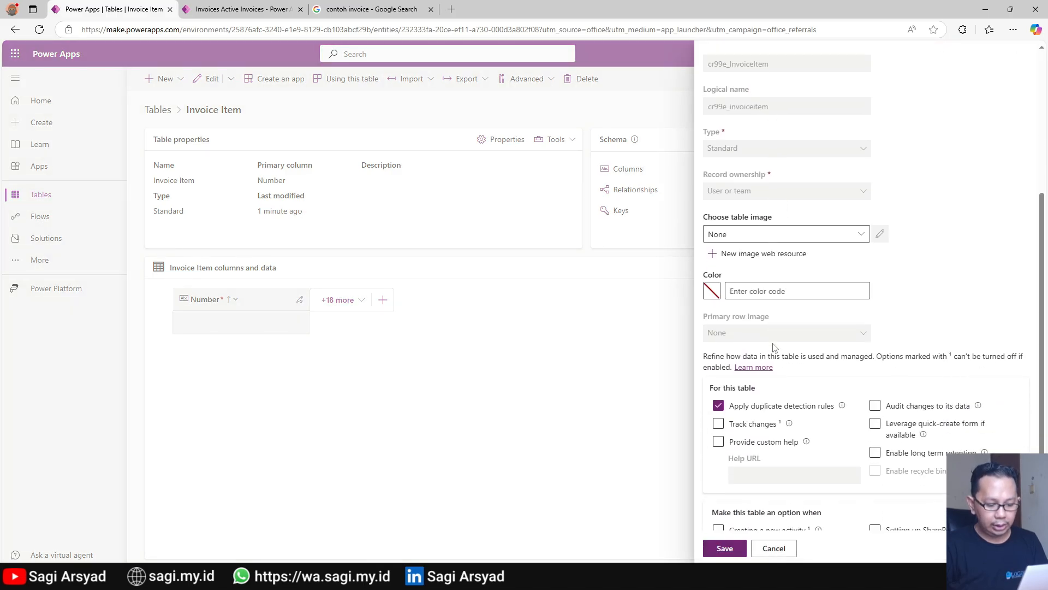
pyautogui.scroll(-3, 774, 346)
pyautogui.scroll(-2, 855, 369)
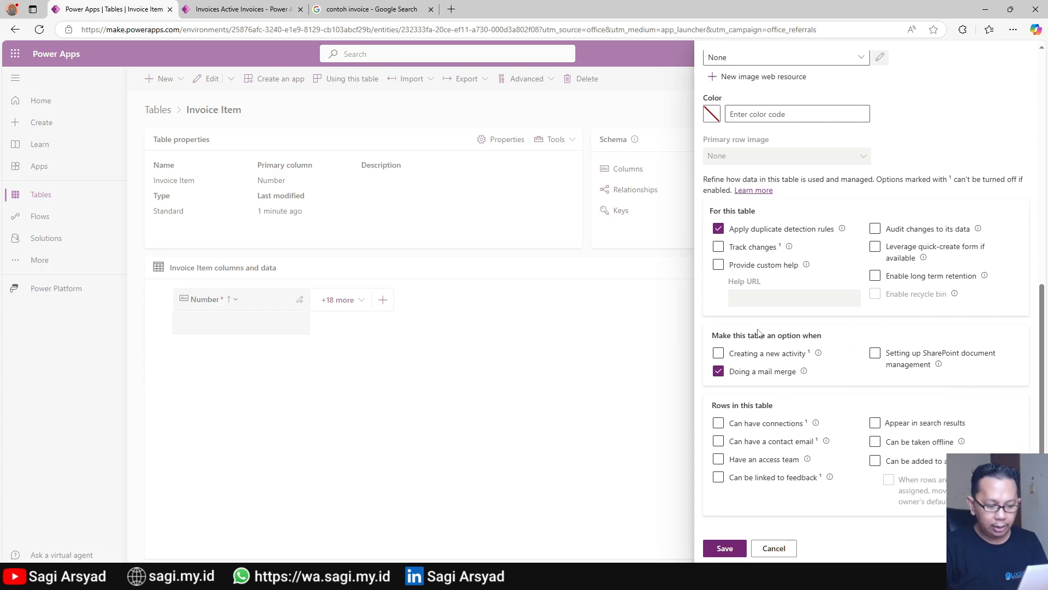
pyautogui.click(875, 247)
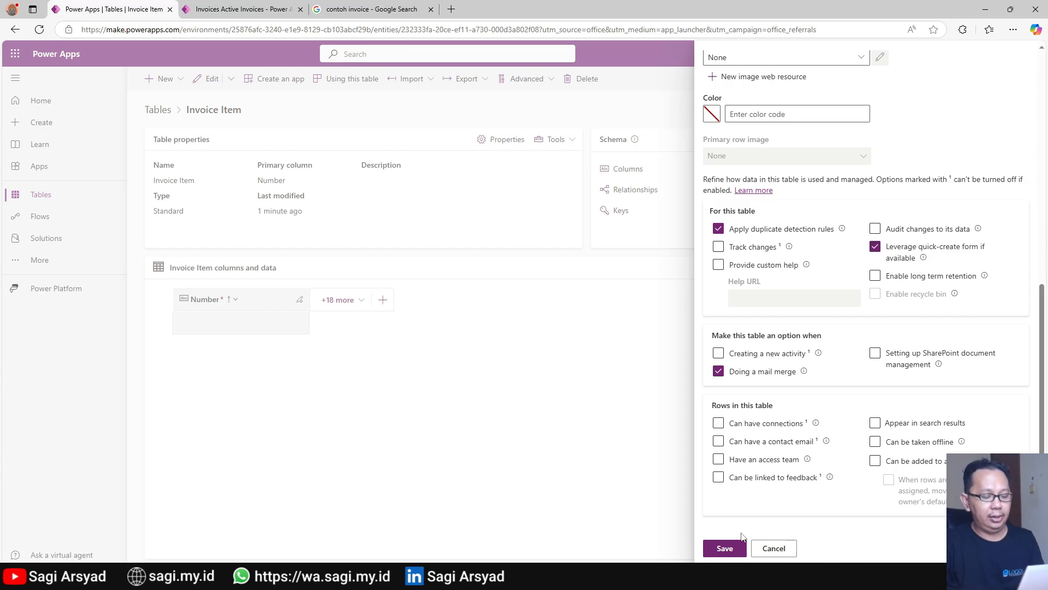
pyautogui.click(730, 546)
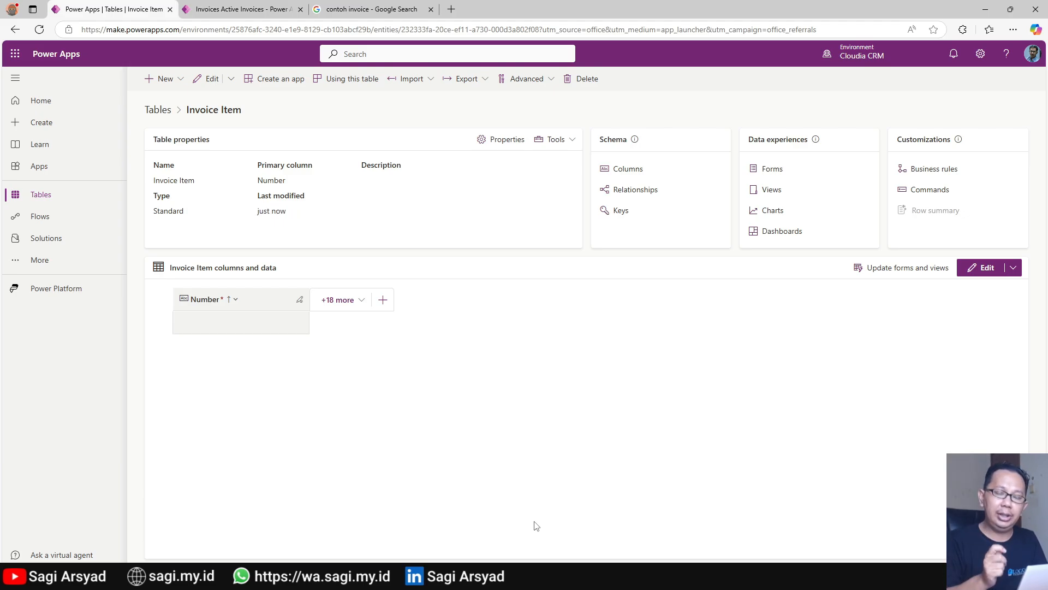
# - Start a new Invoice Item table column named Invoice with the Lookup data type
pyautogui.click(629, 169)
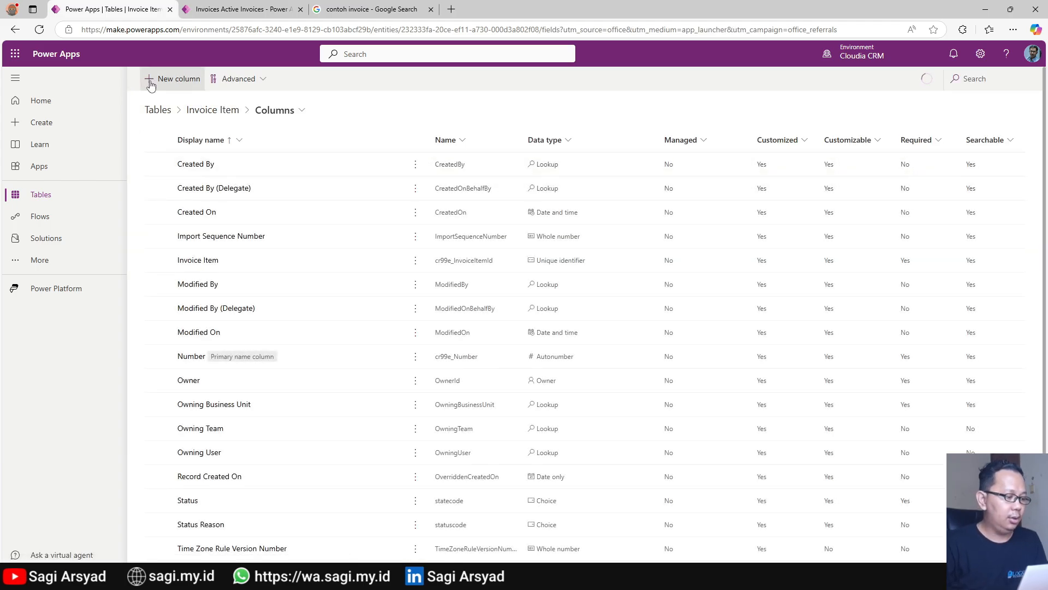
pyautogui.click(150, 82)
pyautogui.write('Invoice')
pyautogui.click(815, 235)
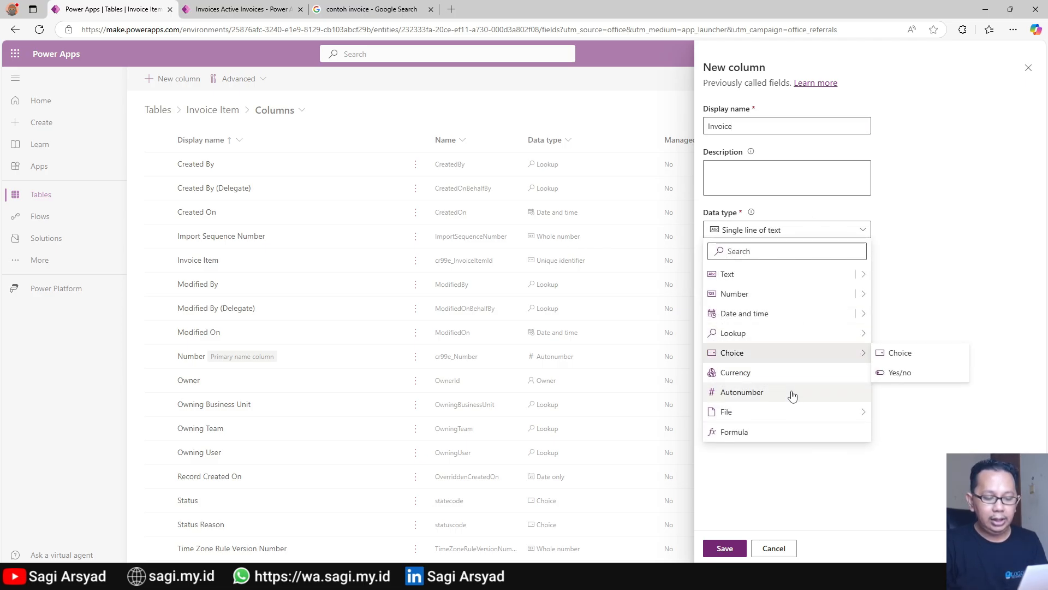
pyautogui.moveTo(793, 335)
pyautogui.click(877, 339)
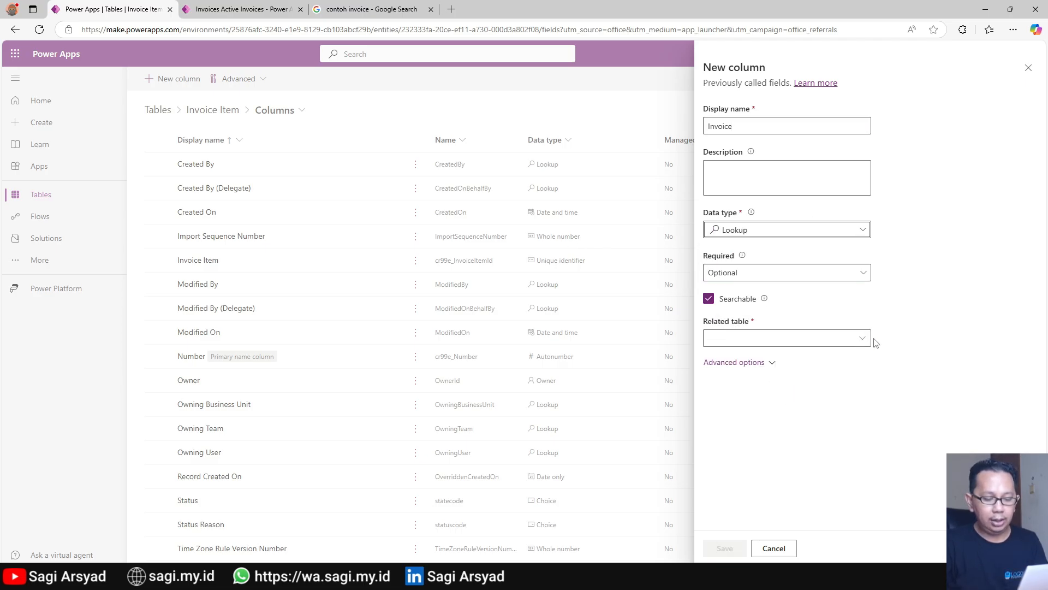
# - Choose Invoice as the lookup column's related table and save the column
pyautogui.click(773, 331)
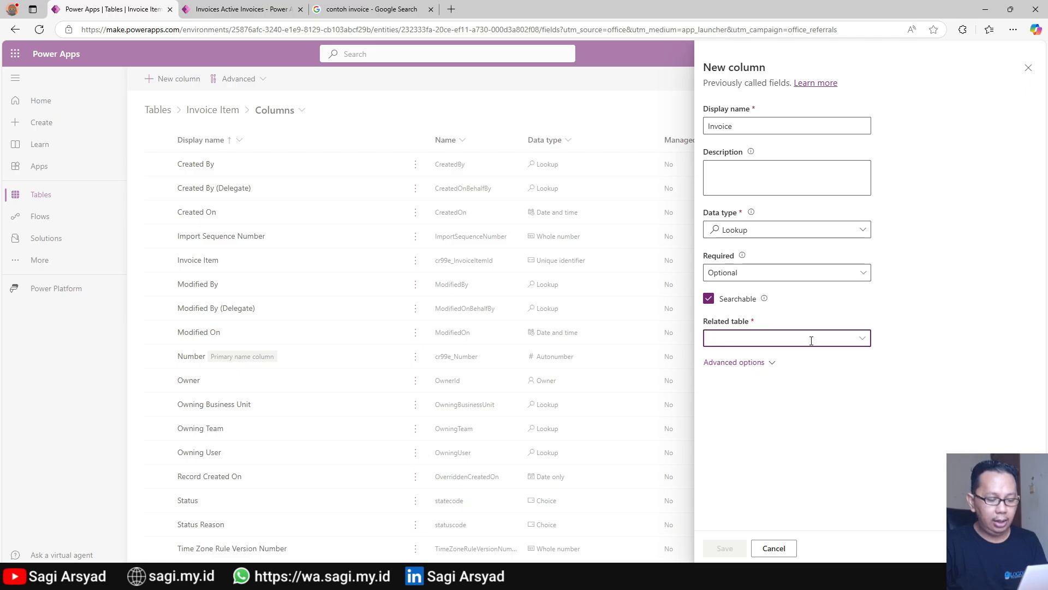
pyautogui.click(862, 339)
pyautogui.scroll(-3, 546, 324)
pyautogui.scroll(-20, 550, 323)
pyautogui.scroll(-20, 550, 323)
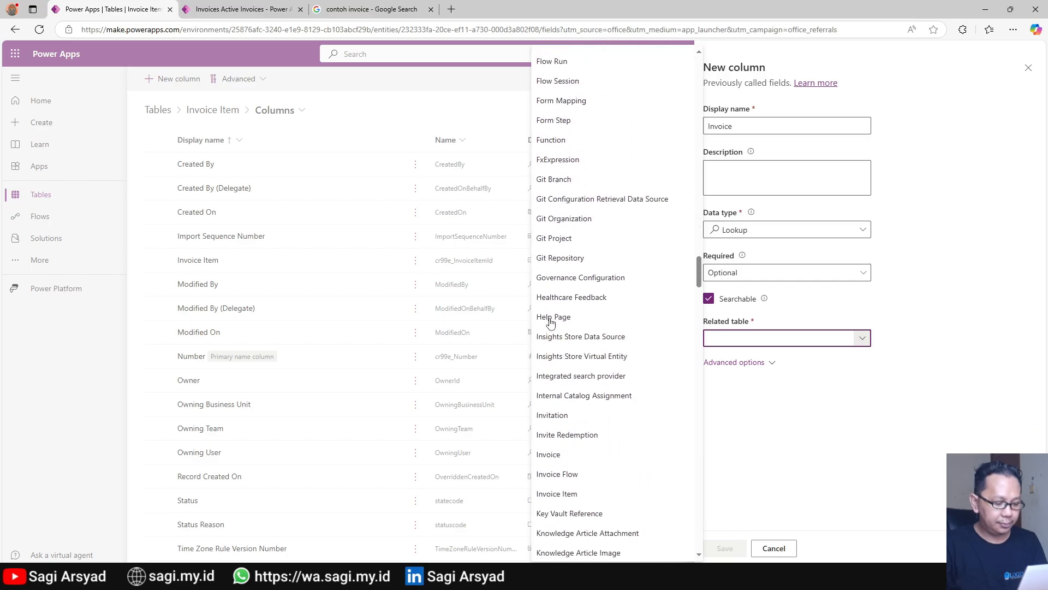
pyautogui.scroll(-3, 550, 322)
pyautogui.click(593, 294)
pyautogui.click(740, 555)
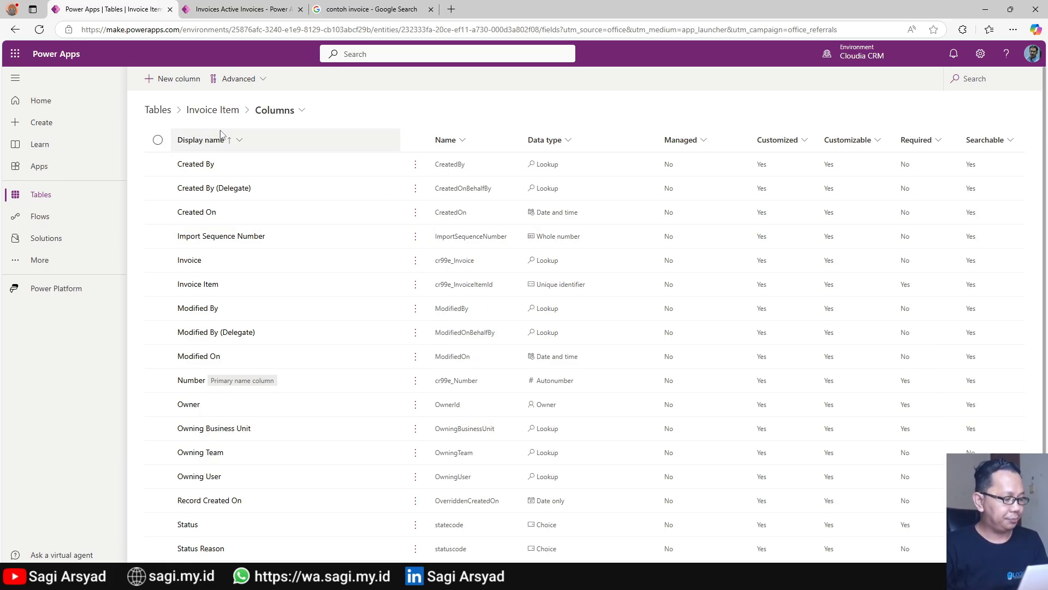
# - Add a Description column with the Single line of text data type to the Invoice Item table, consulting the sample invoice for its name
pyautogui.click(172, 82)
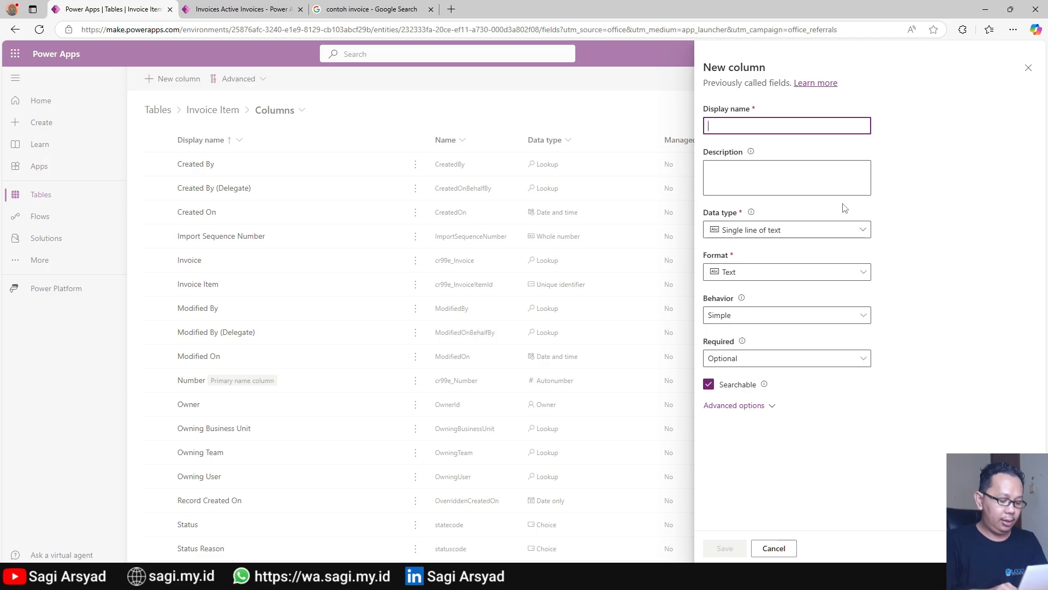
pyautogui.write('Ba')
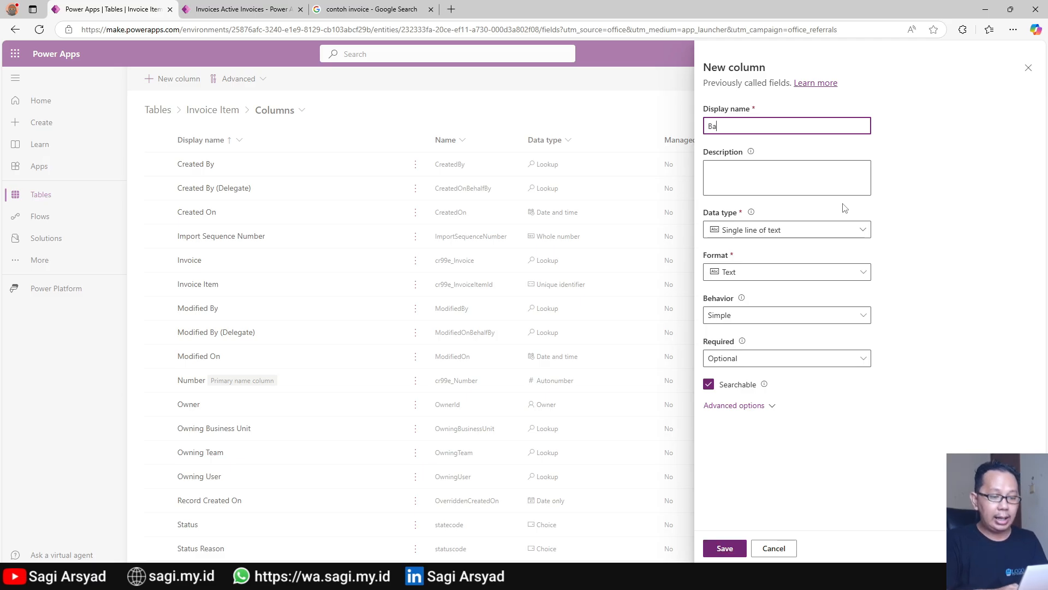
pyautogui.press('BackSpace')
pyautogui.press('BackSpace')
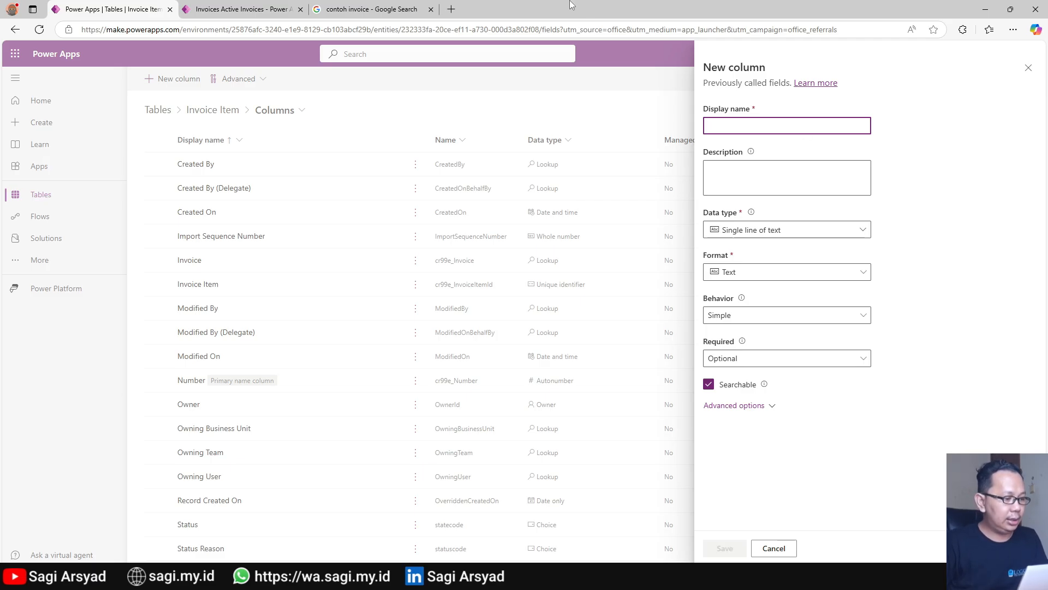
pyautogui.click(407, 8)
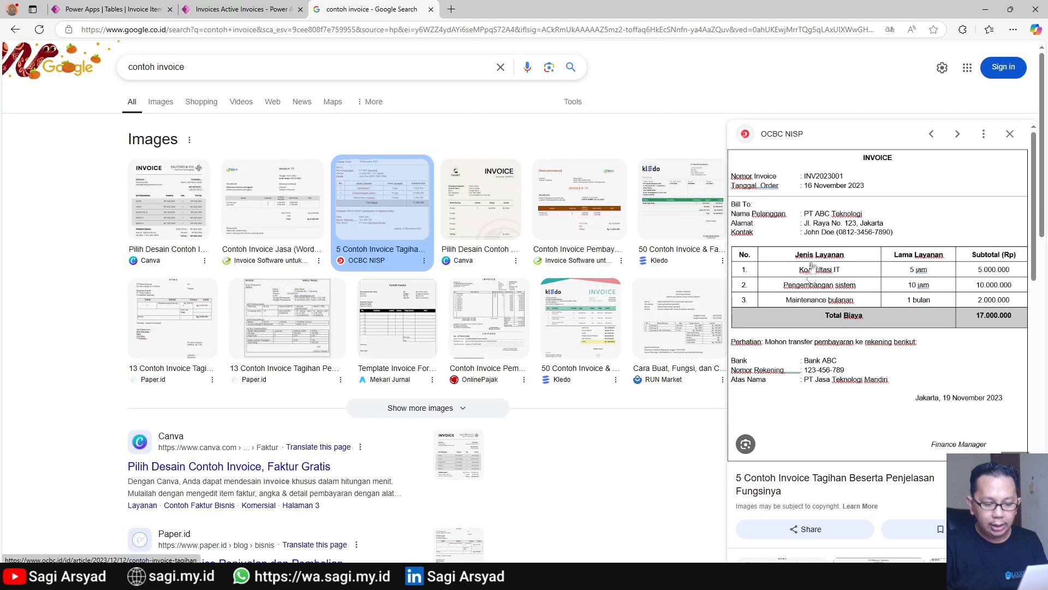
pyautogui.click(120, 7)
pyautogui.click(781, 126)
pyautogui.write('Description')
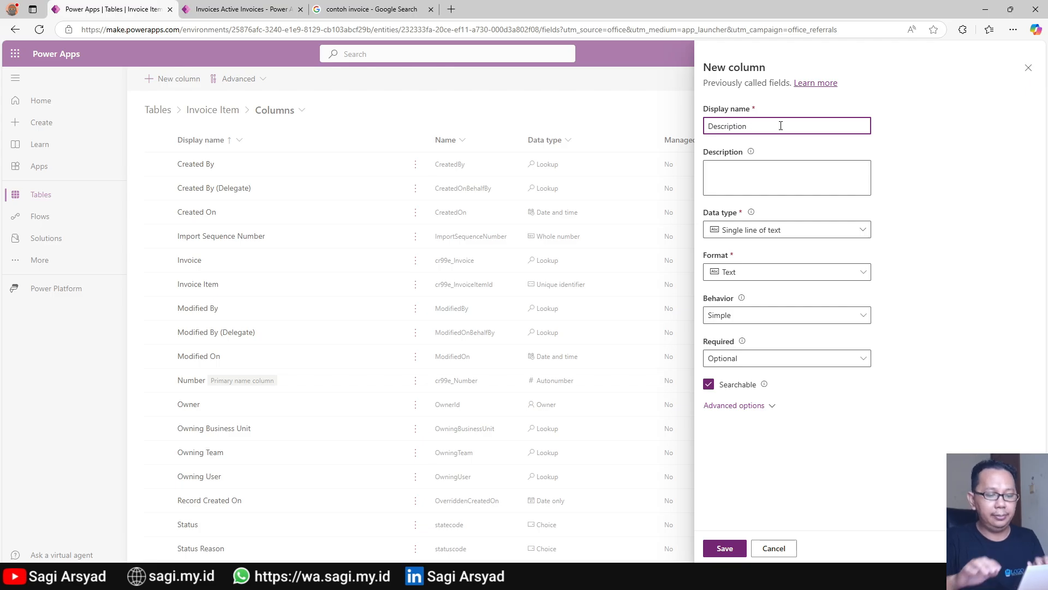
pyautogui.click(725, 548)
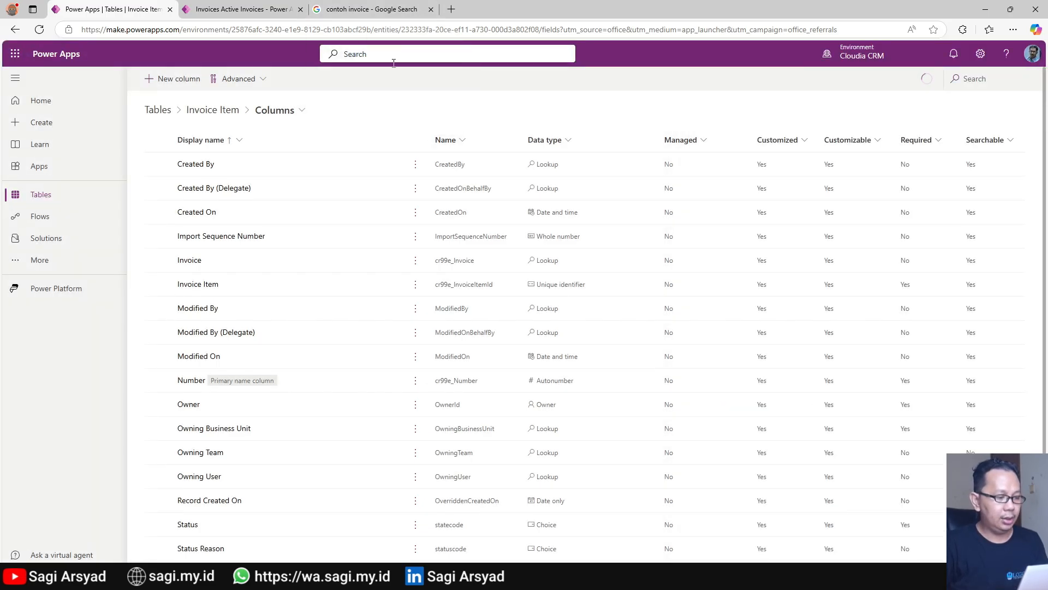
# - Add a Unit Price column with the Currency data type to the Invoice Item table and save it
pyautogui.click(166, 79)
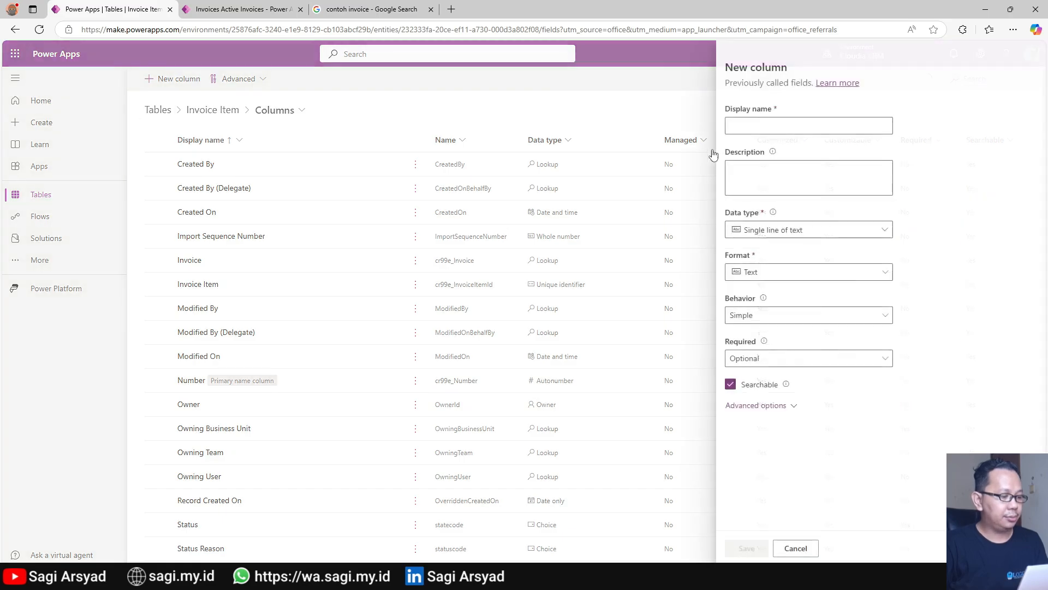
pyautogui.write('Unit Price')
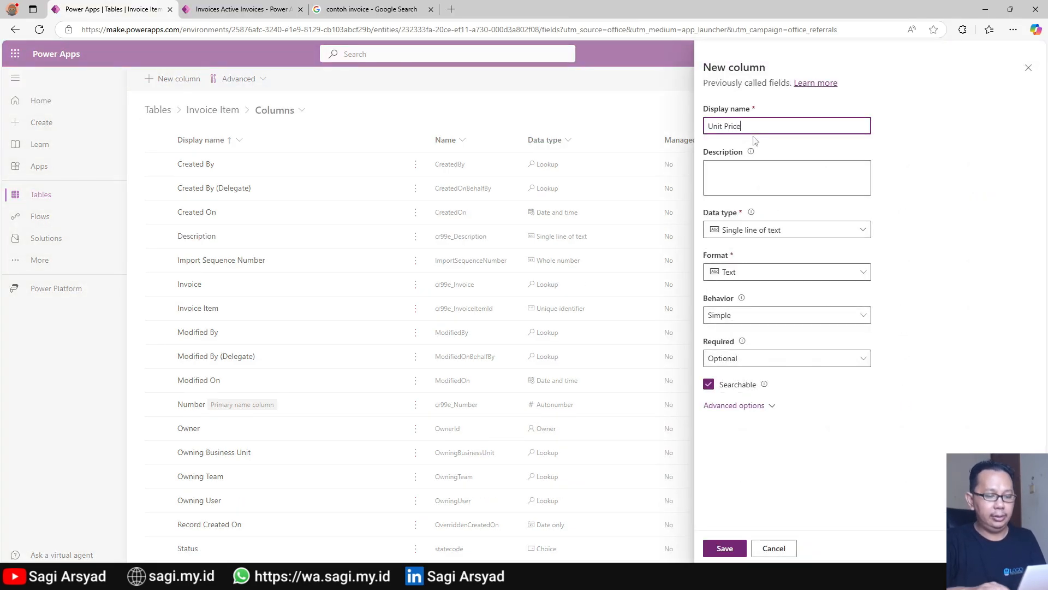
pyautogui.click(830, 230)
pyautogui.click(786, 372)
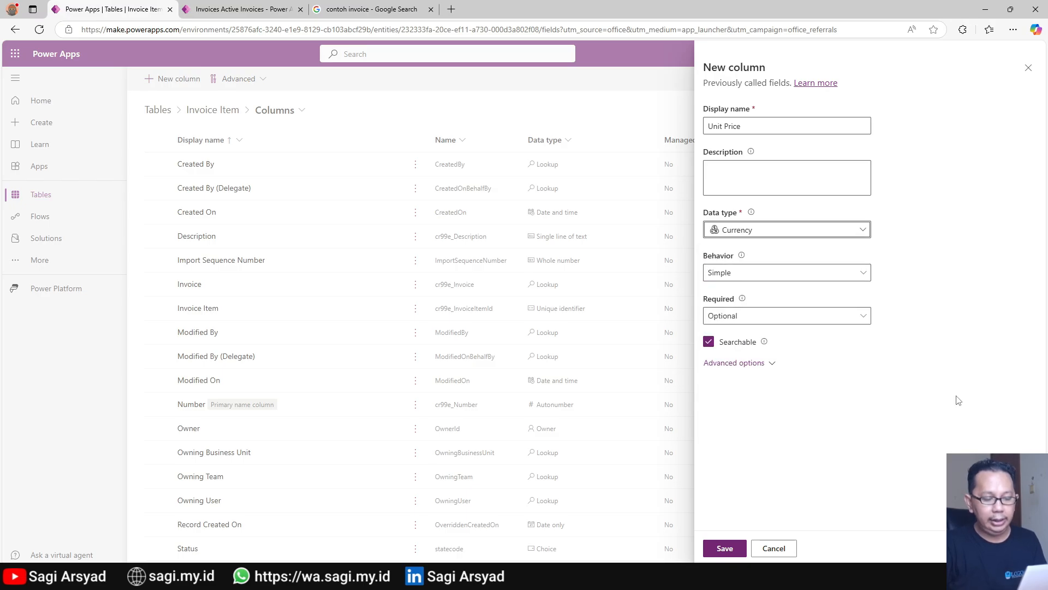
pyautogui.click(712, 553)
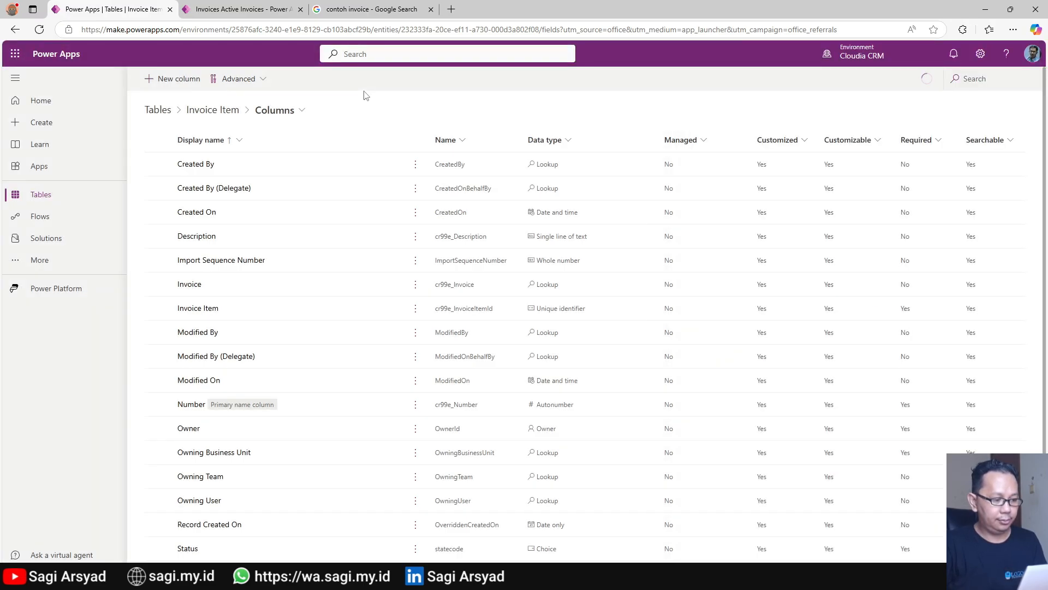
# - Add a Quantity column with the Whole number data type to the Invoice Item table and save it
pyautogui.click(188, 90)
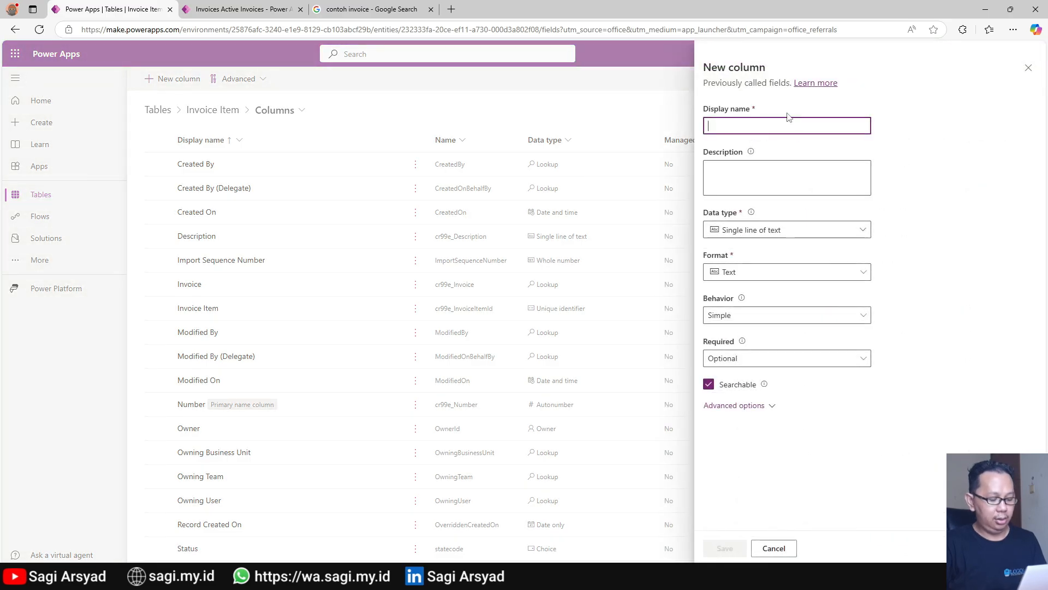
pyautogui.write('Quantity')
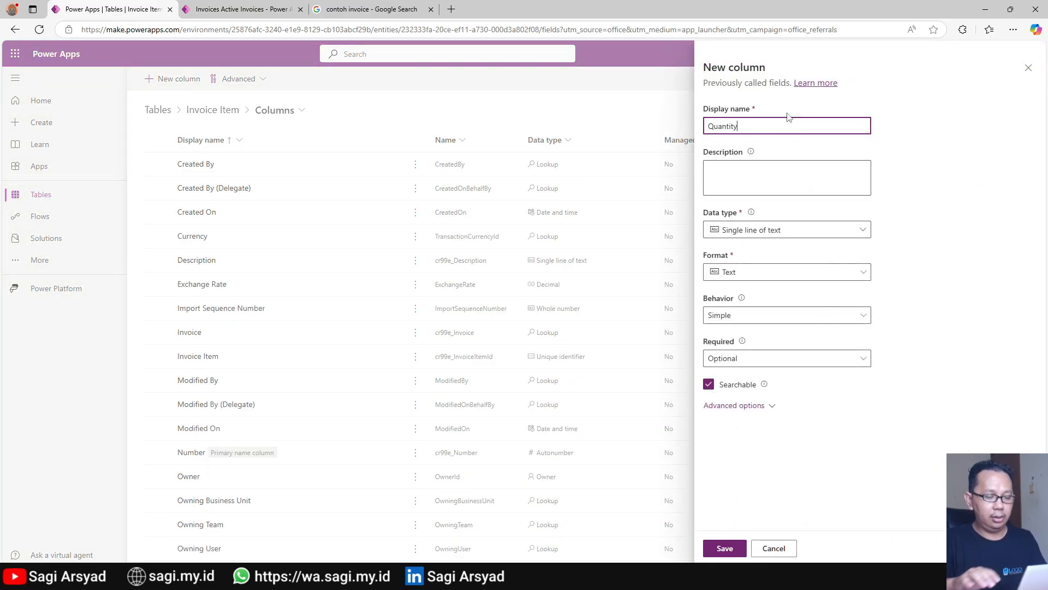
pyautogui.click(784, 236)
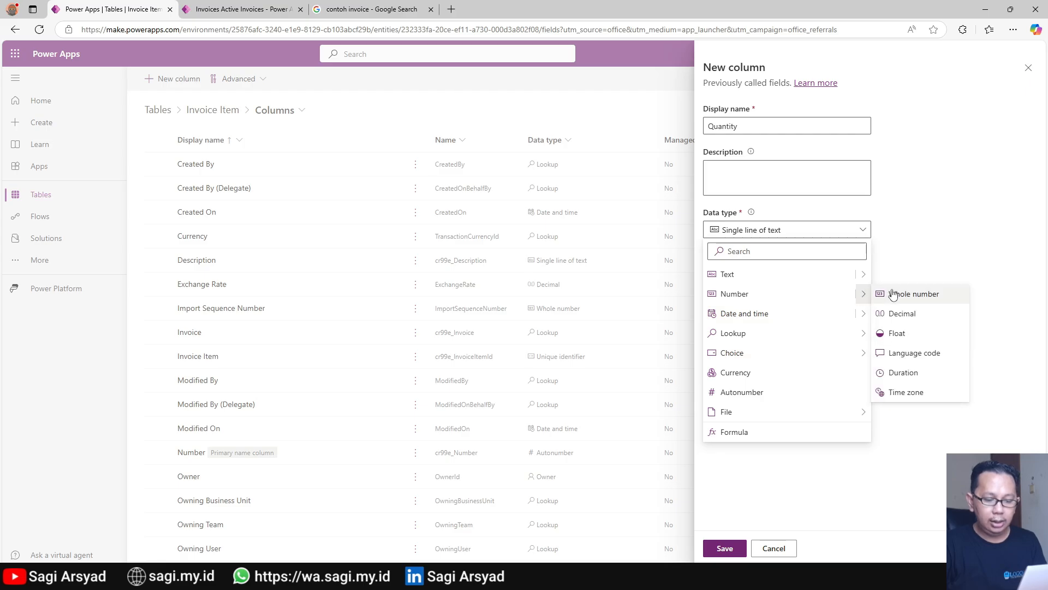
pyautogui.click(890, 294)
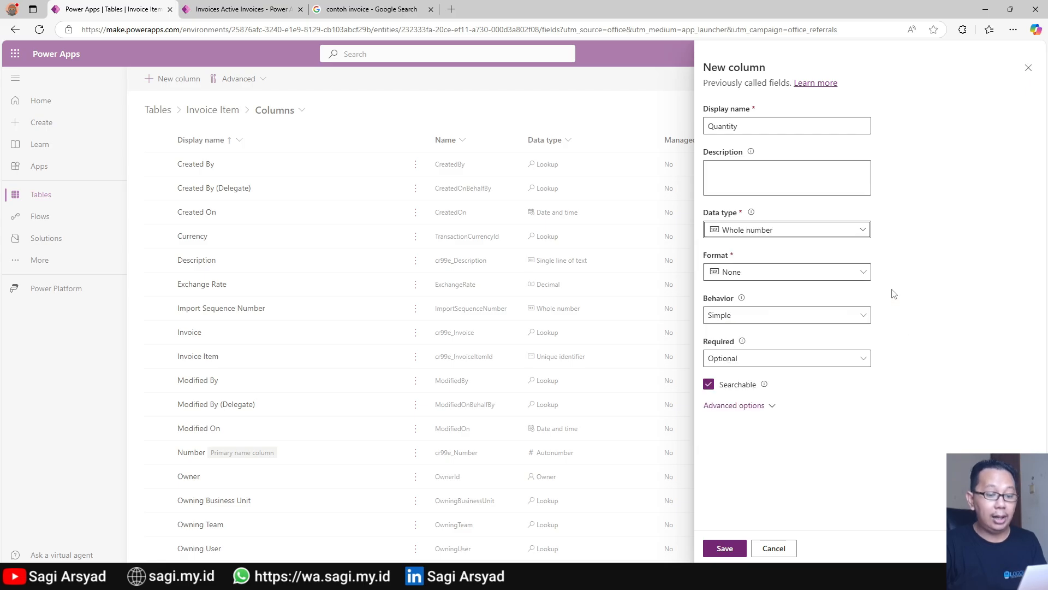
pyautogui.click(724, 548)
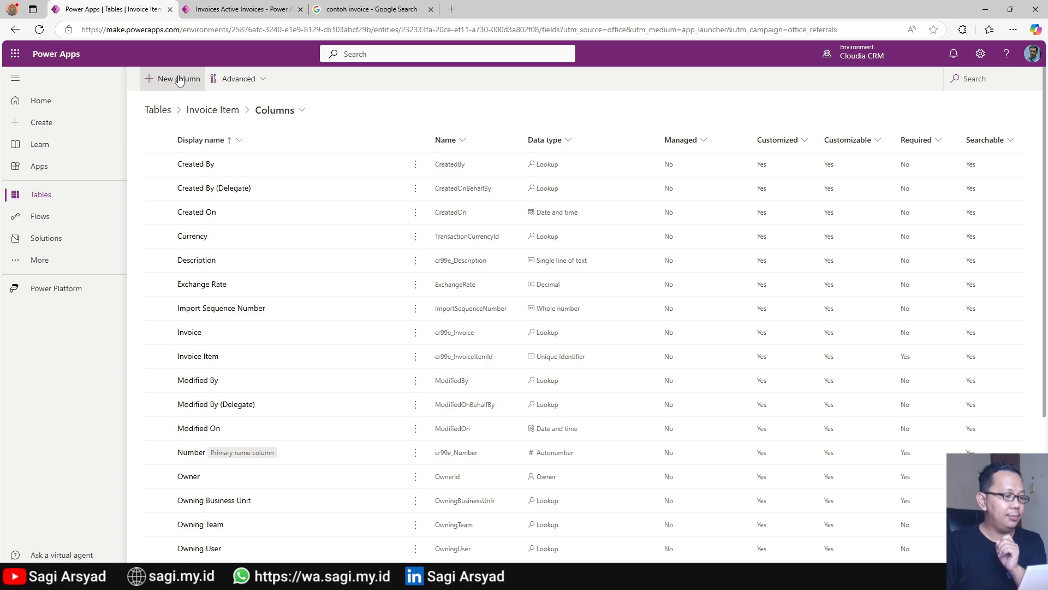
# - Check the sample invoice, create a Subtotal column of type Currency with Calculated behavior, and save it to open its calculation for editing
pyautogui.click(235, 9)
pyautogui.click(332, 6)
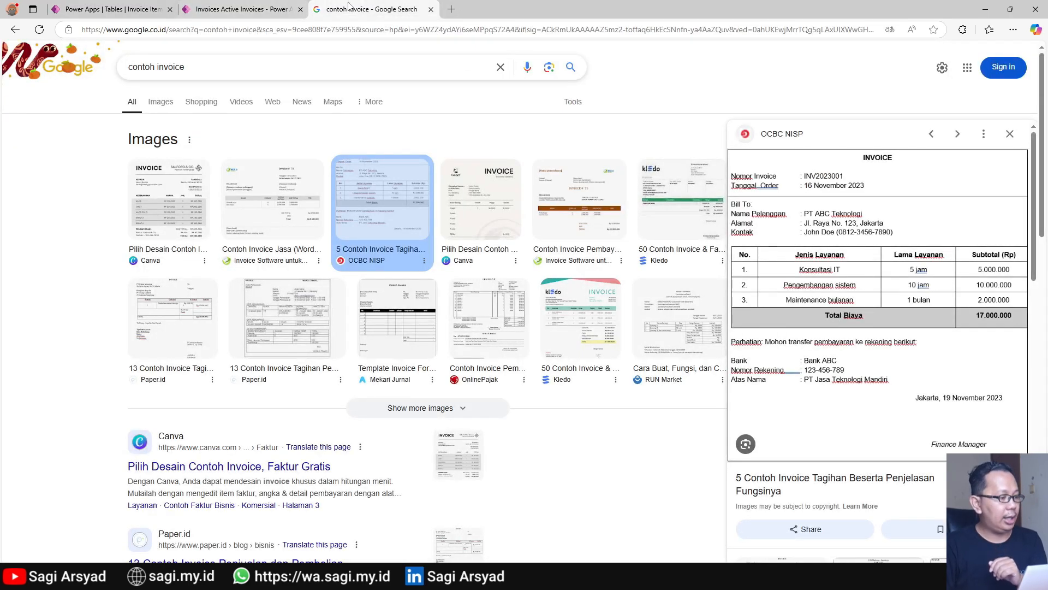
pyautogui.click(156, 7)
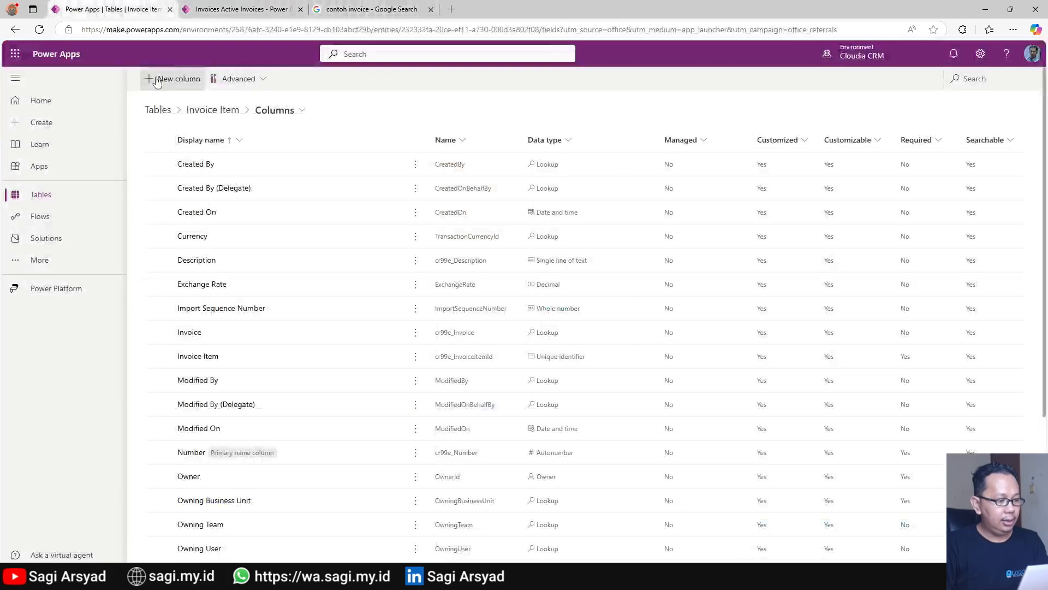
pyautogui.click(173, 79)
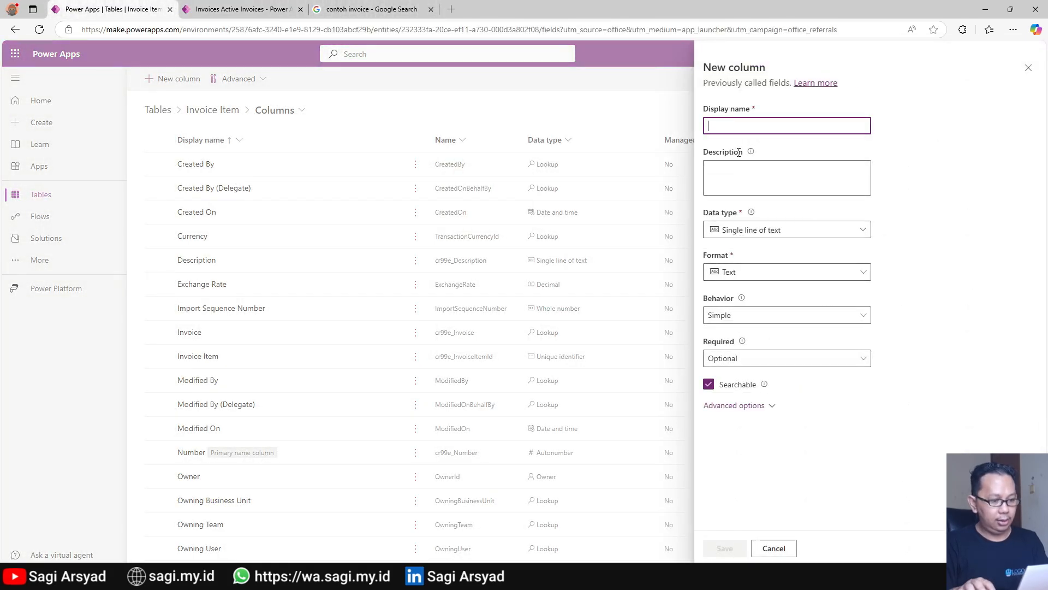
pyautogui.write('Subtotal')
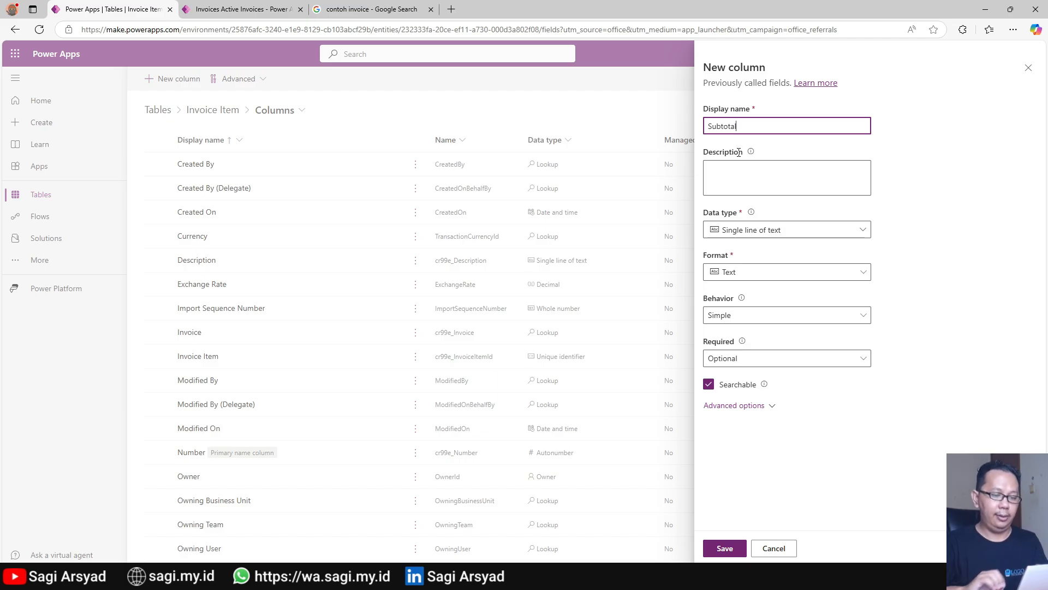
pyautogui.click(822, 234)
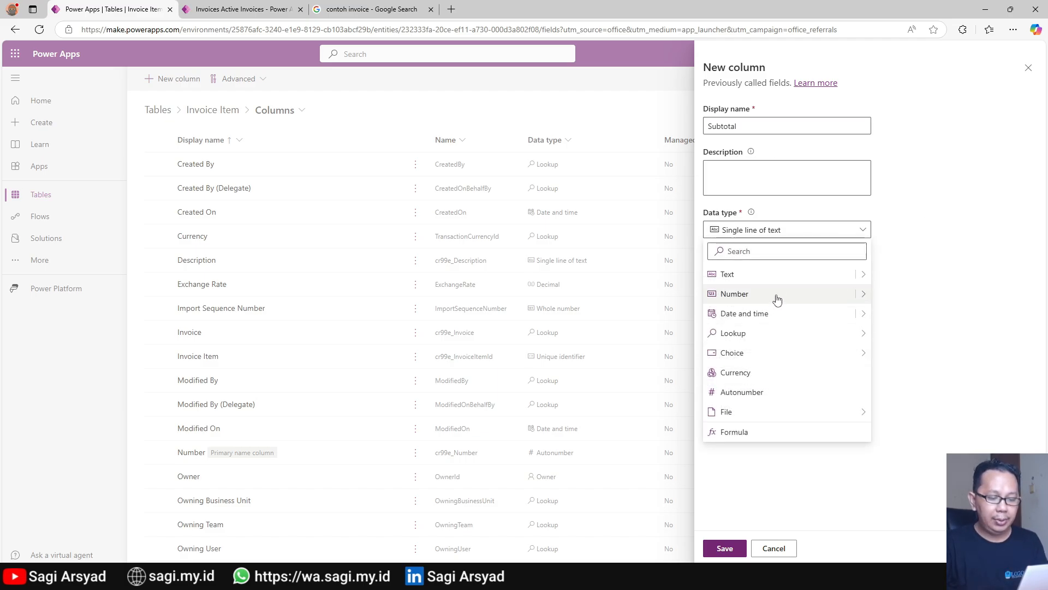
pyautogui.click(756, 373)
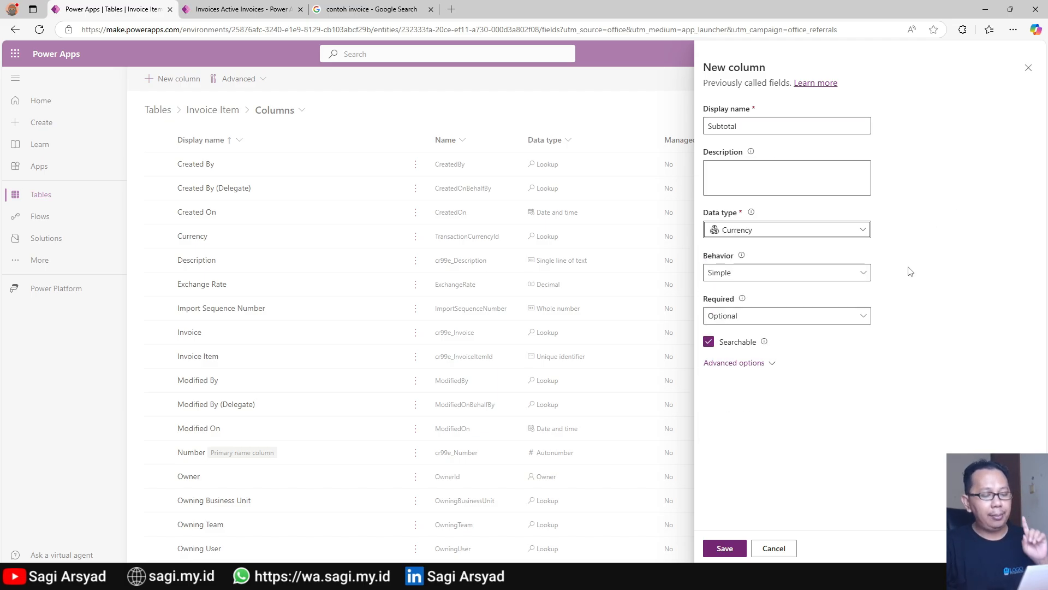
pyautogui.click(863, 272)
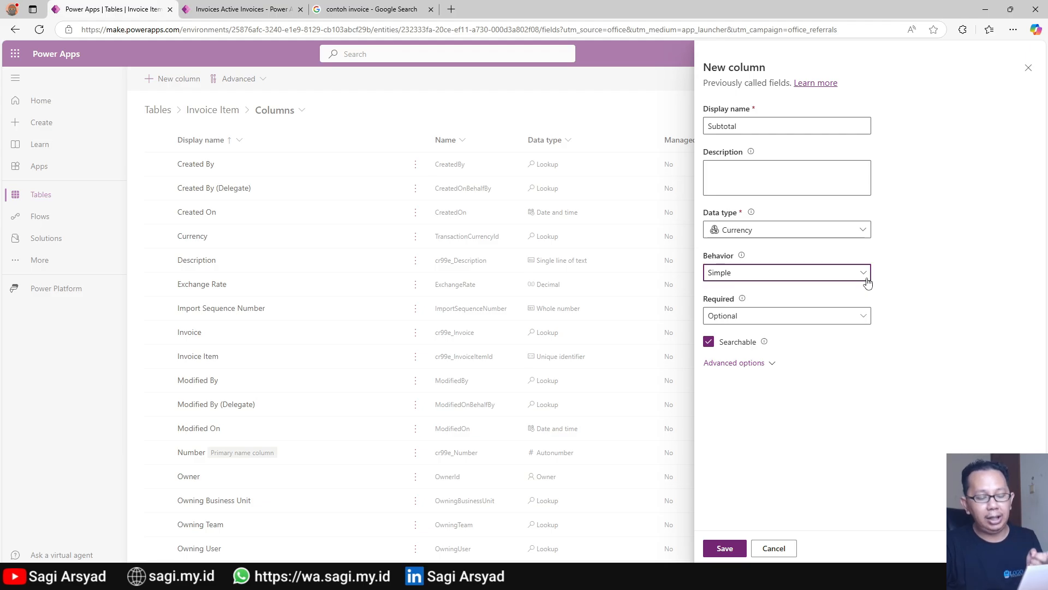
pyautogui.click(839, 310)
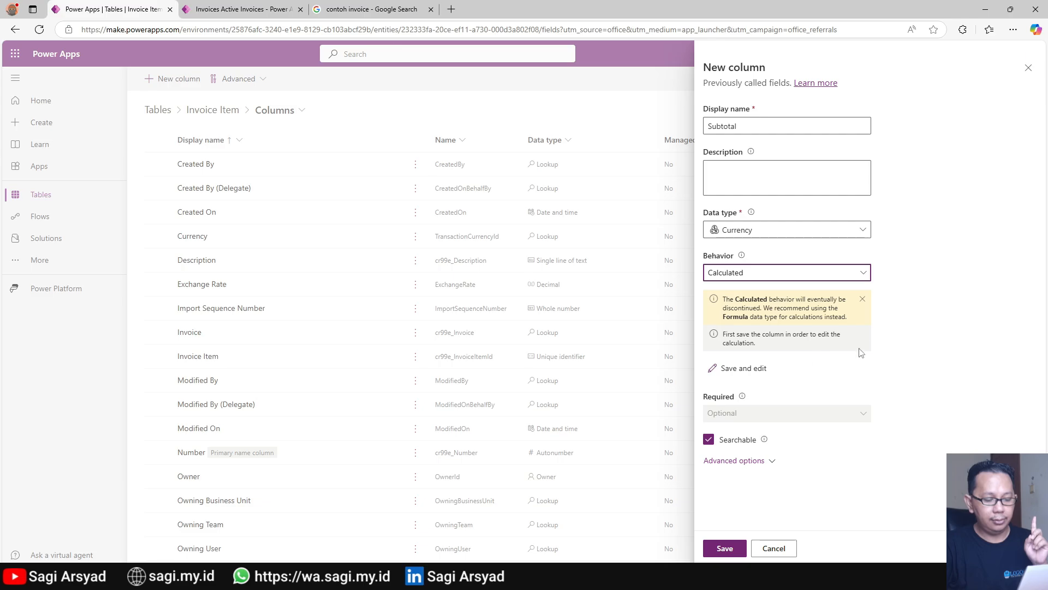
pyautogui.click(770, 372)
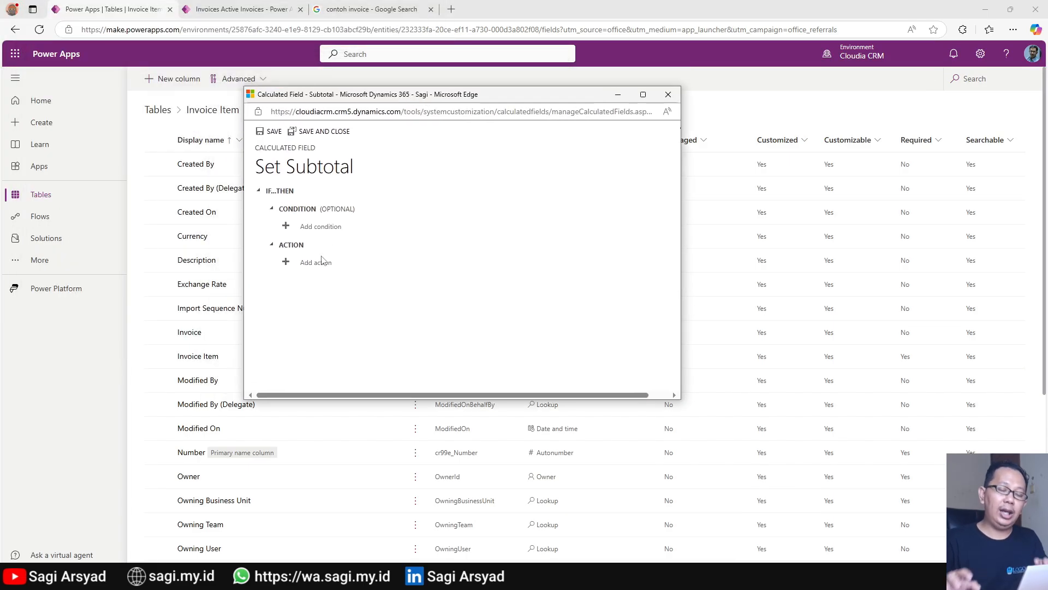
# - Define the Subtotal calculation's action as cr99e_quantity * cr99e_unitprice, then save and close the calculated field definition
pyautogui.click(321, 262)
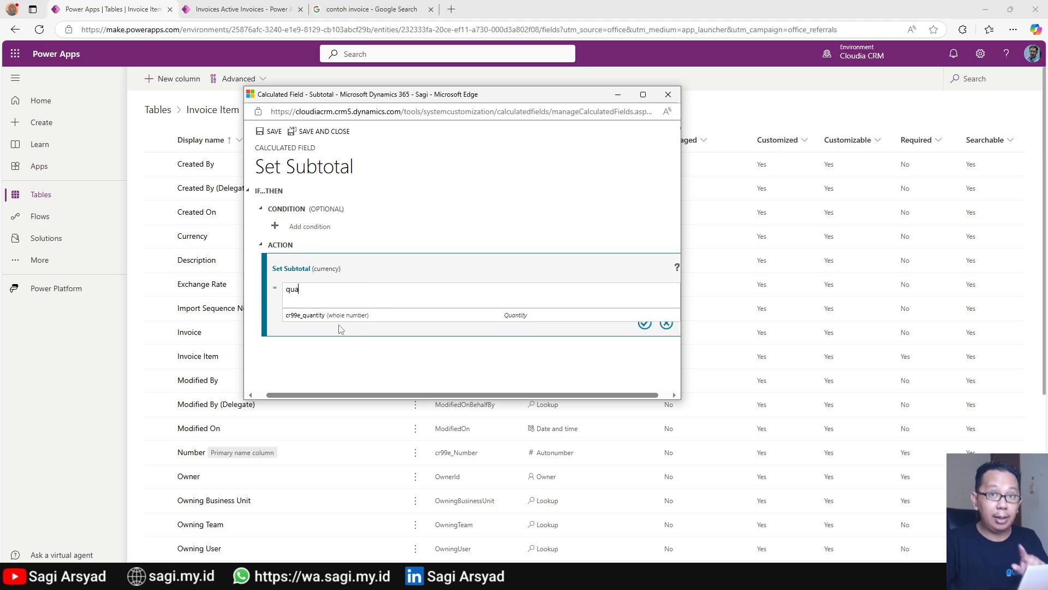
pyautogui.click(330, 317)
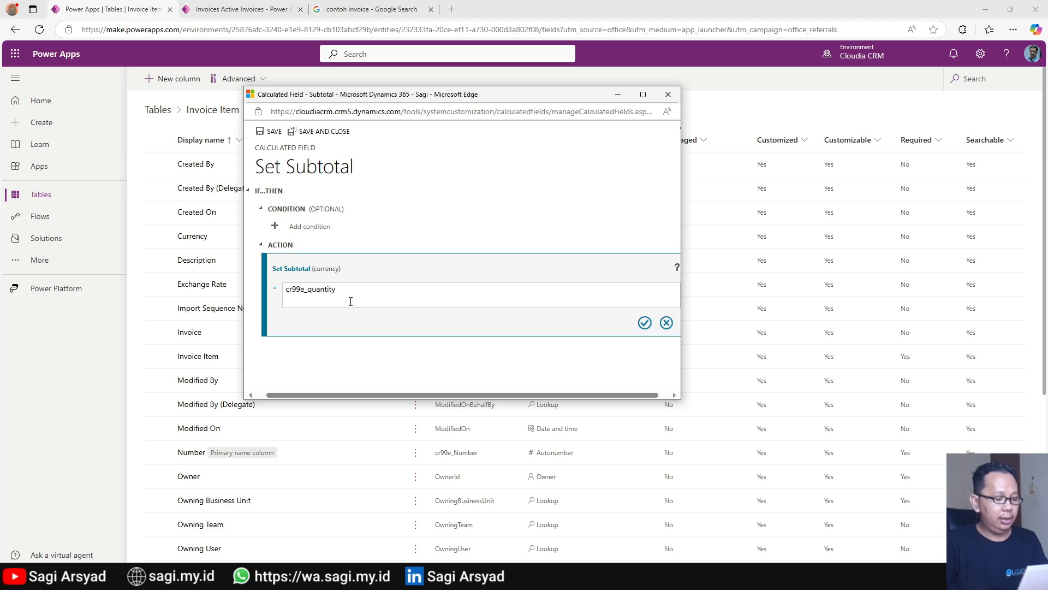
pyautogui.write('* unit')
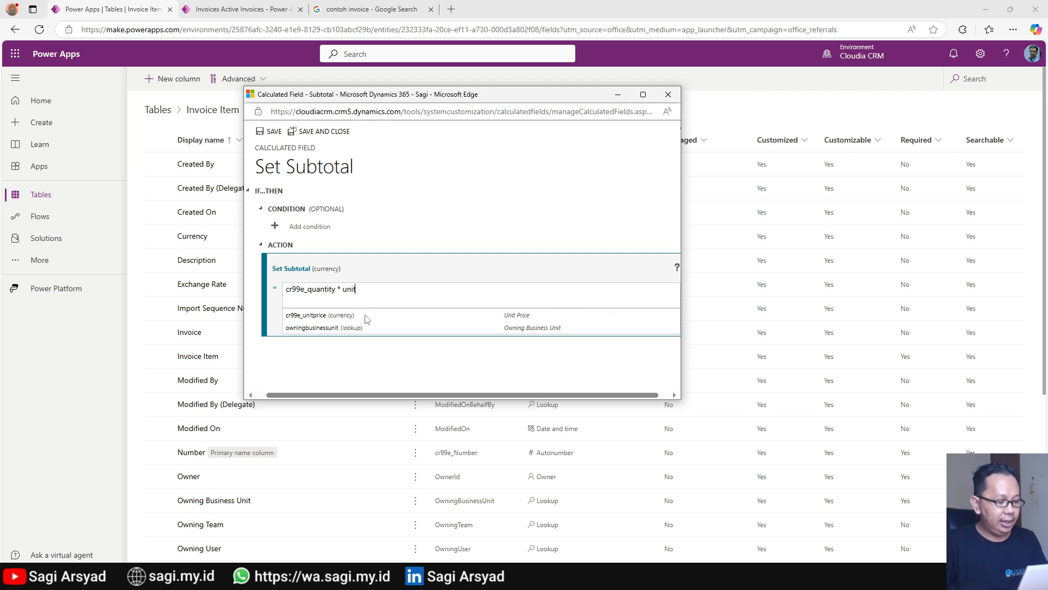
pyautogui.click(367, 318)
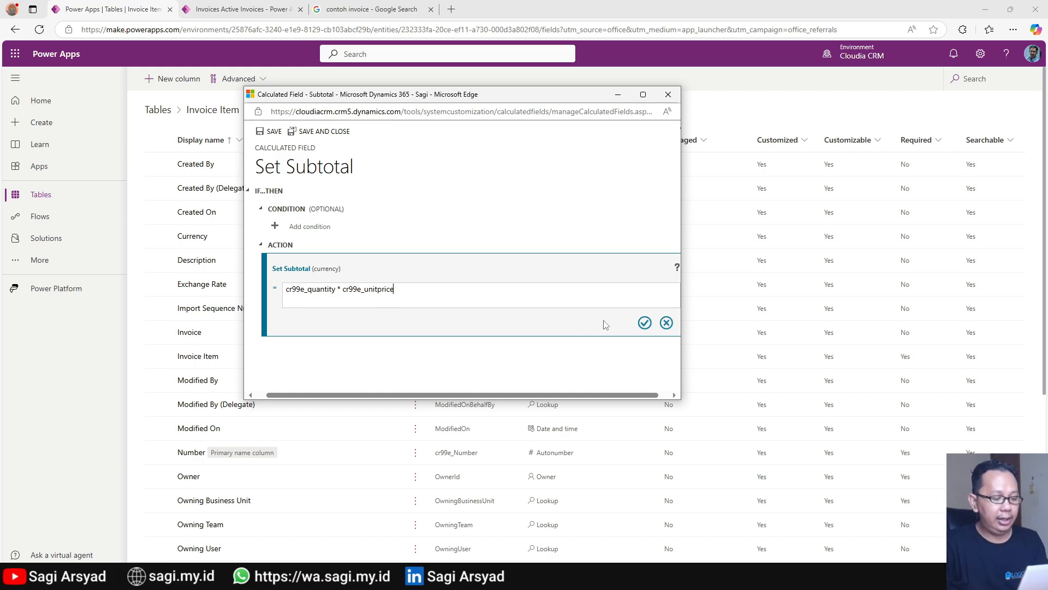
pyautogui.click(645, 323)
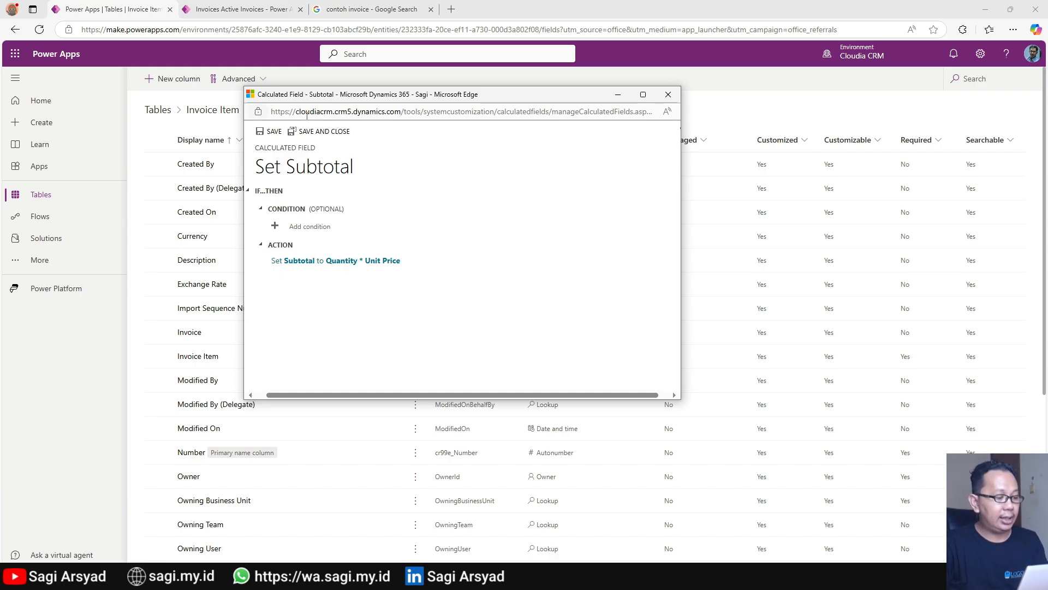
pyautogui.click(331, 131)
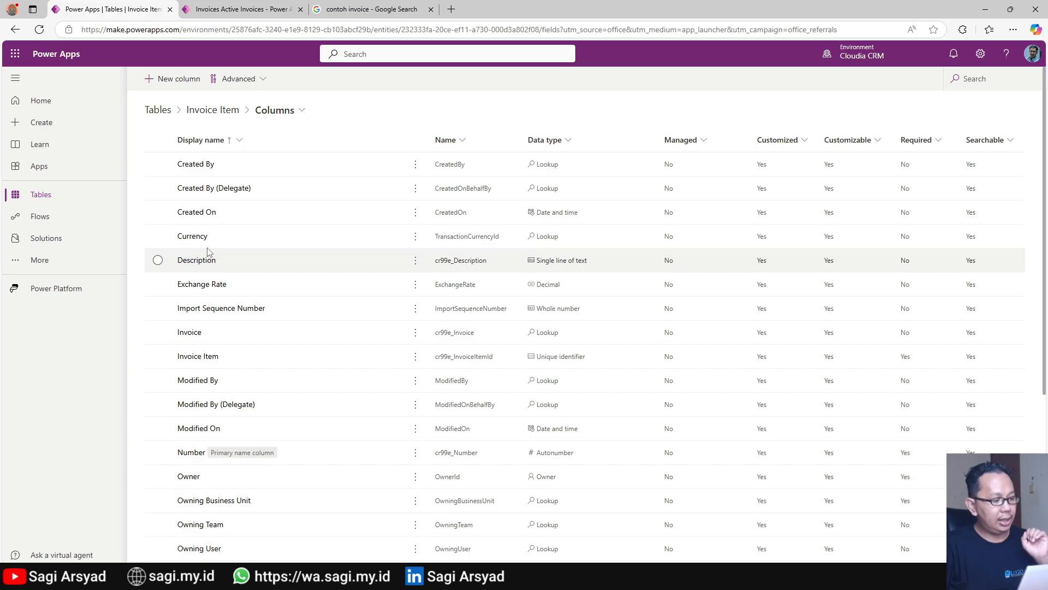
# - Review the Invoice Item column list and examine the Unit Price column's advanced options without changing them
pyautogui.scroll(-3, 239, 358)
pyautogui.scroll(-2, 226, 422)
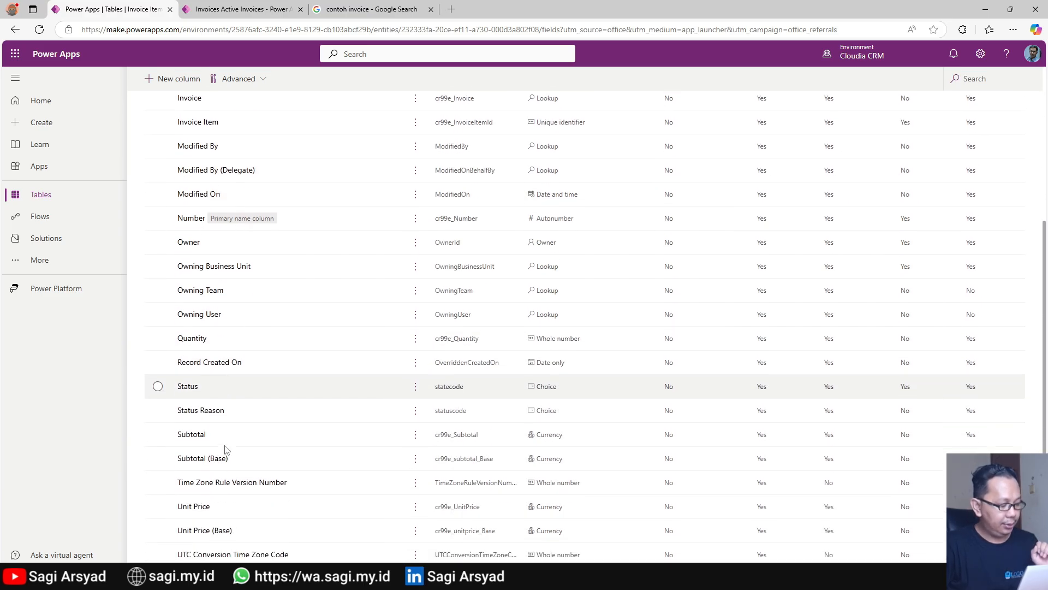
pyautogui.click(200, 484)
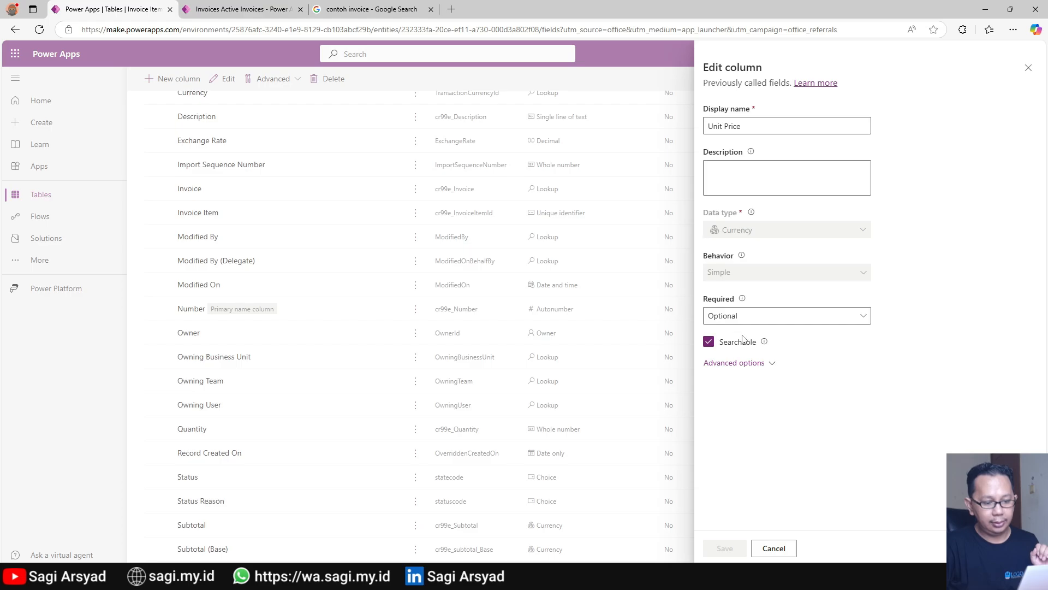
pyautogui.click(747, 364)
pyautogui.scroll(-2, 766, 358)
pyautogui.scroll(-1, 766, 357)
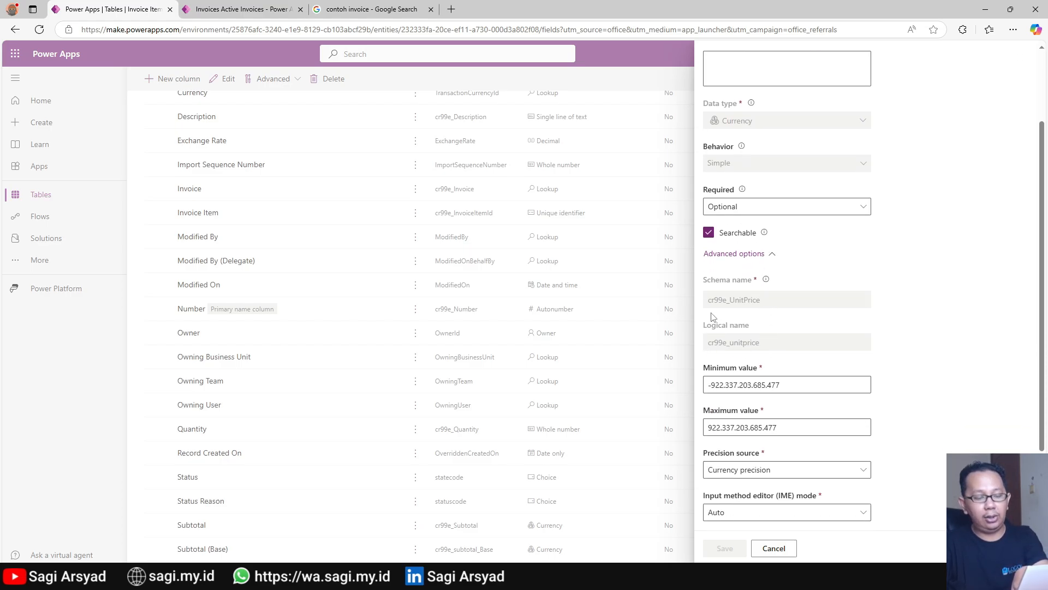
pyautogui.click(773, 547)
pyautogui.scroll(3, 503, 321)
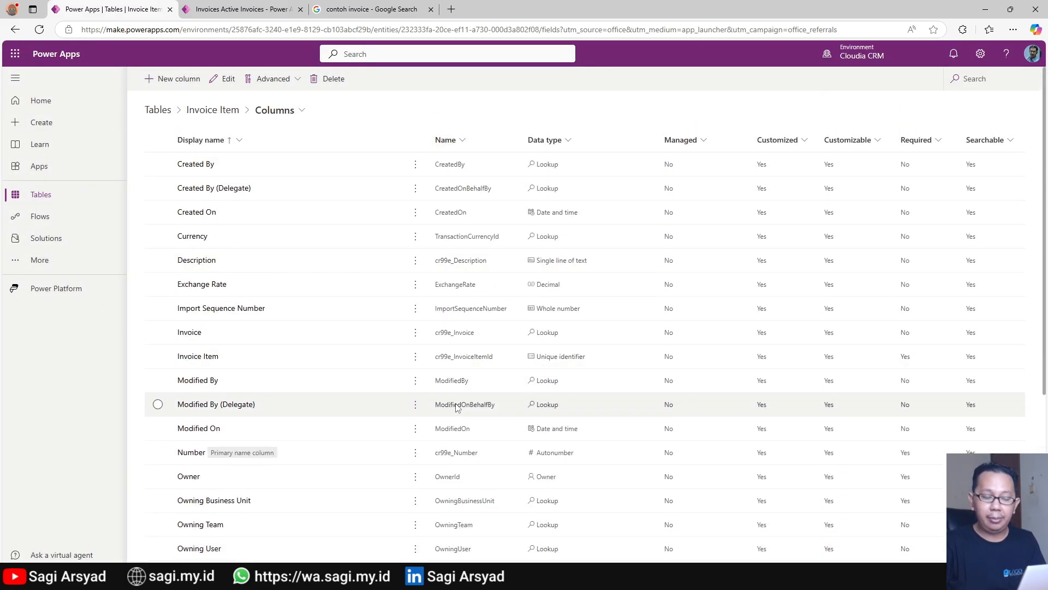
pyautogui.scroll(-3, 461, 393)
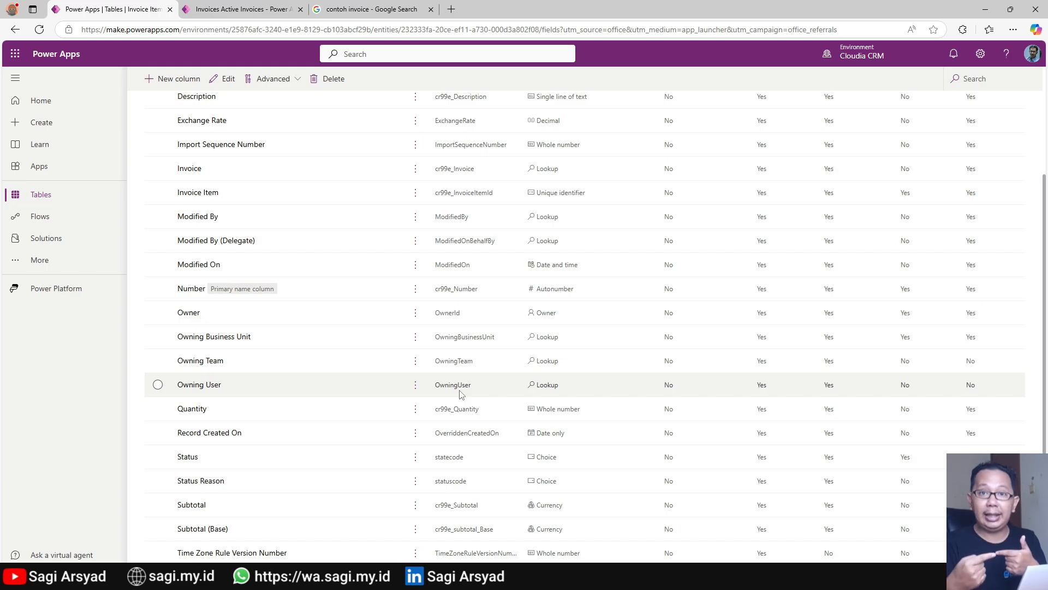
# - Return to the table list and review the active invoices list and the sample invoice
pyautogui.scroll(3, 460, 393)
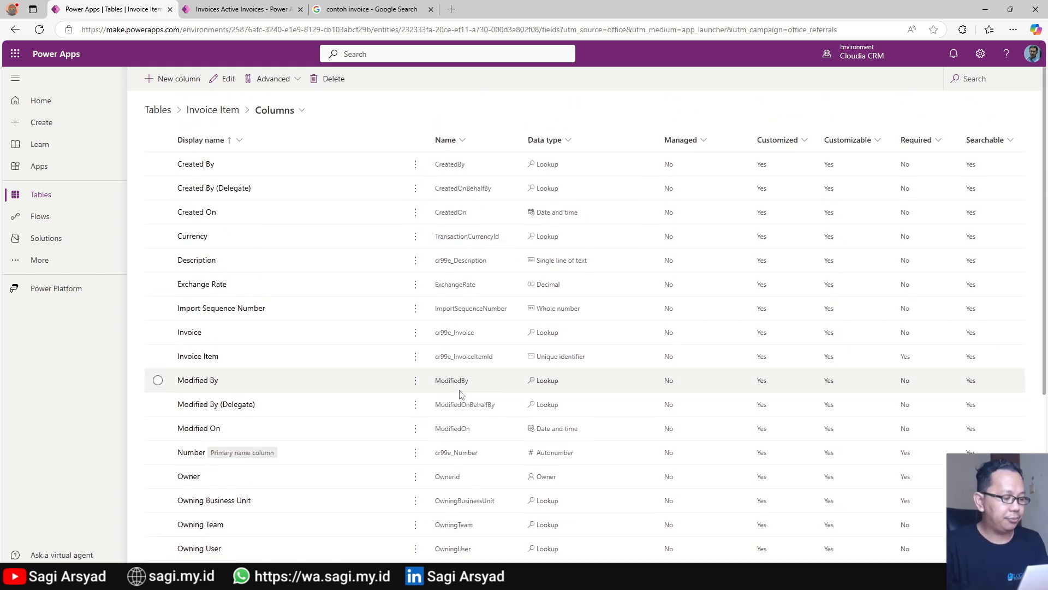
pyautogui.click(156, 111)
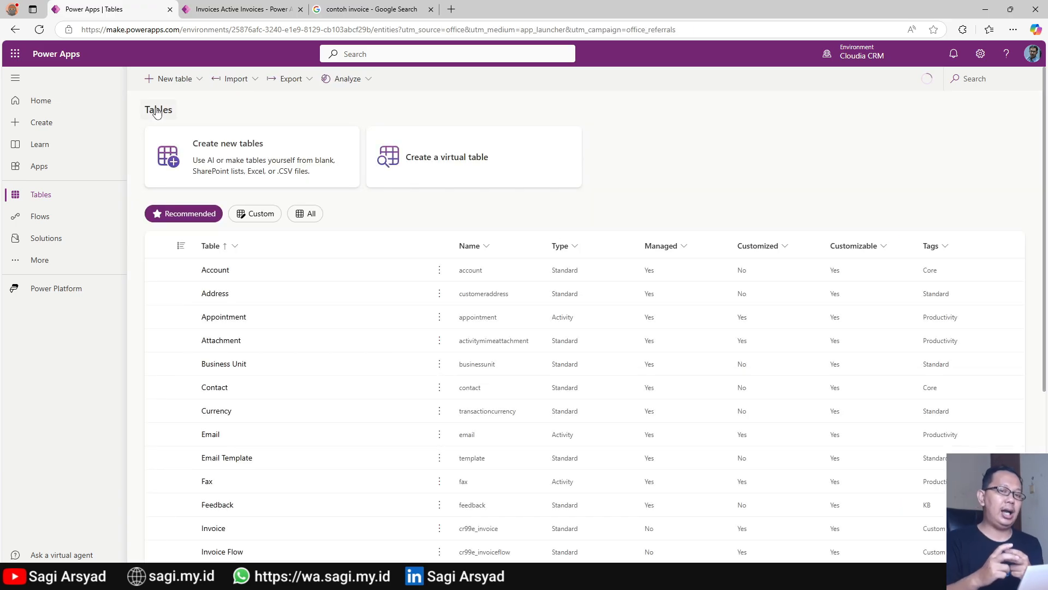
pyautogui.click(240, 9)
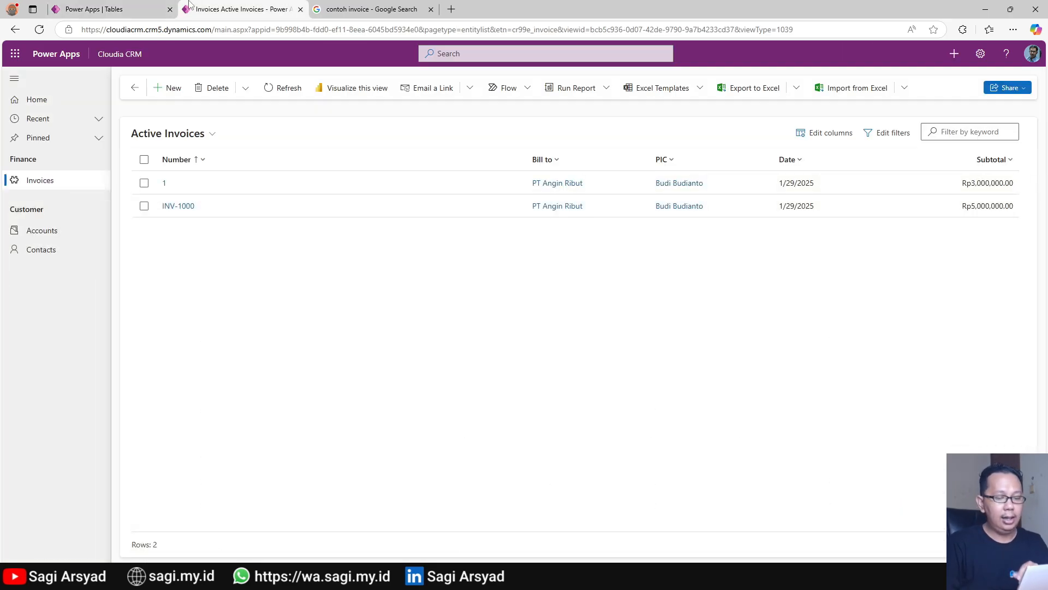
pyautogui.click(98, 9)
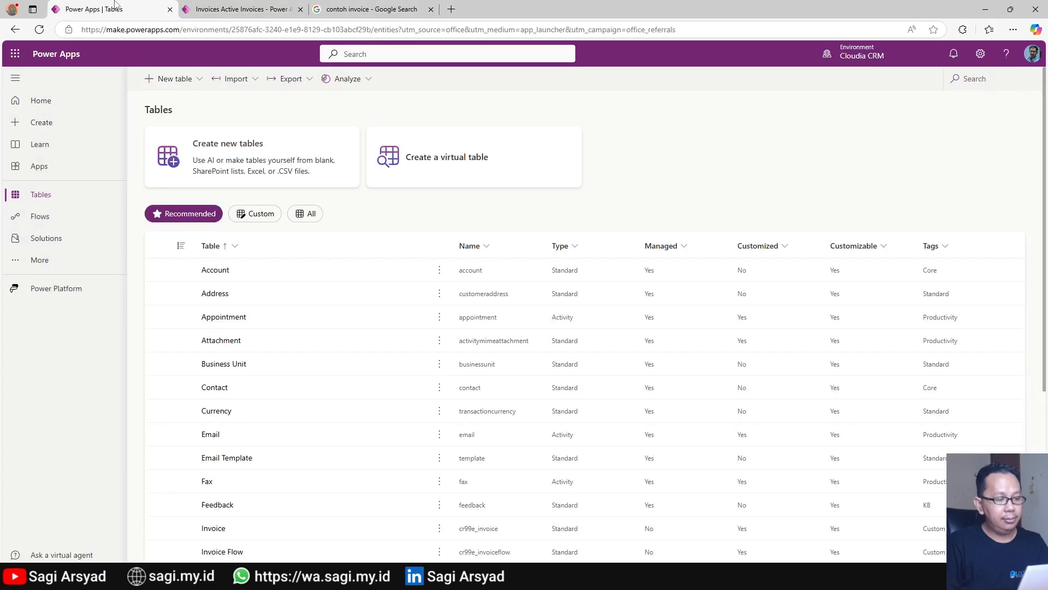
pyautogui.click(335, 8)
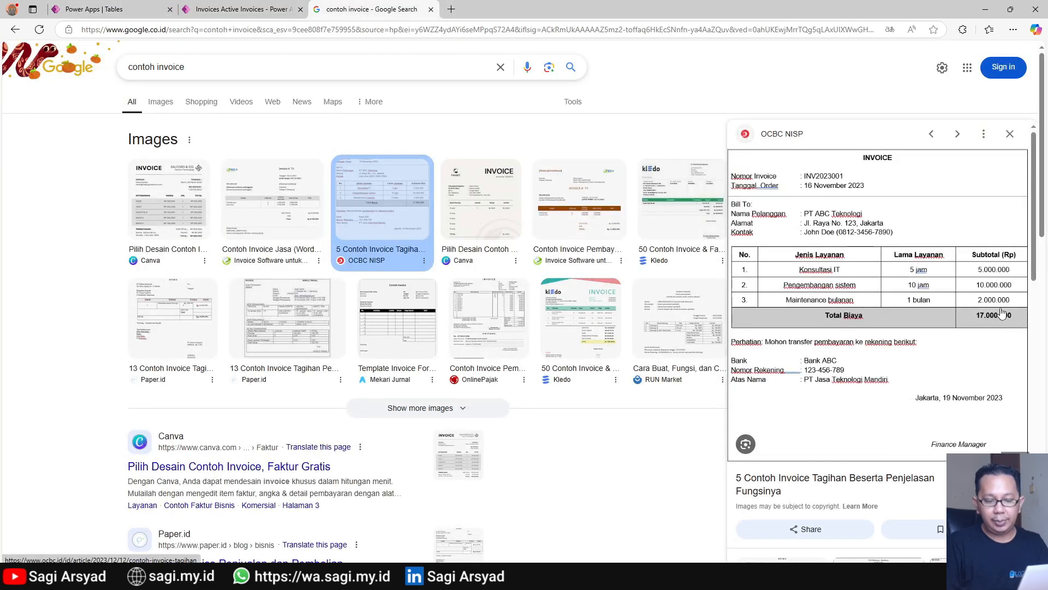
pyautogui.click(99, 9)
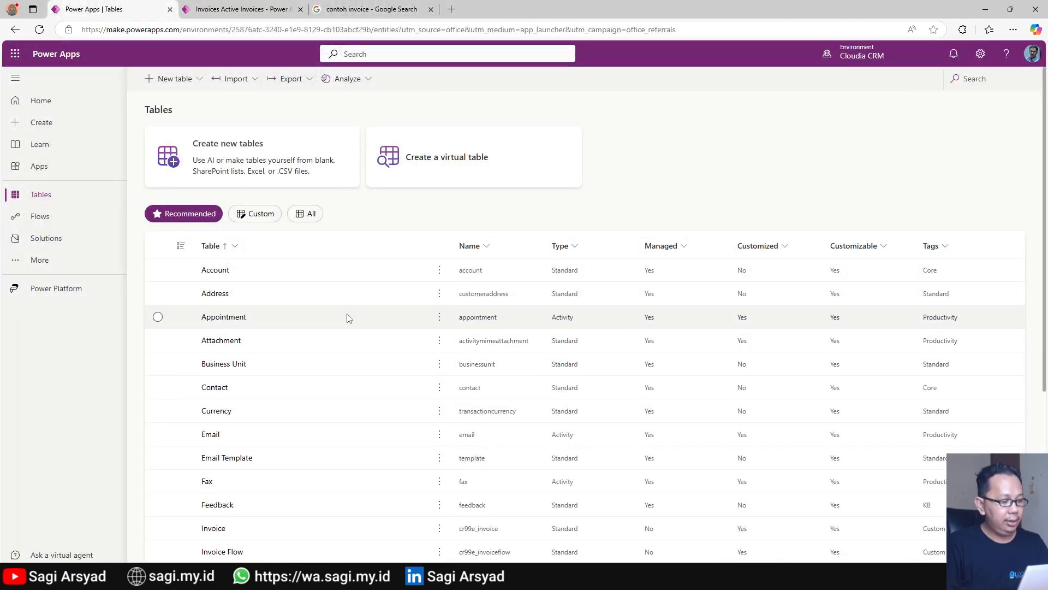
# - Open the column list of the Invoice table
pyautogui.scroll(-5, 312, 351)
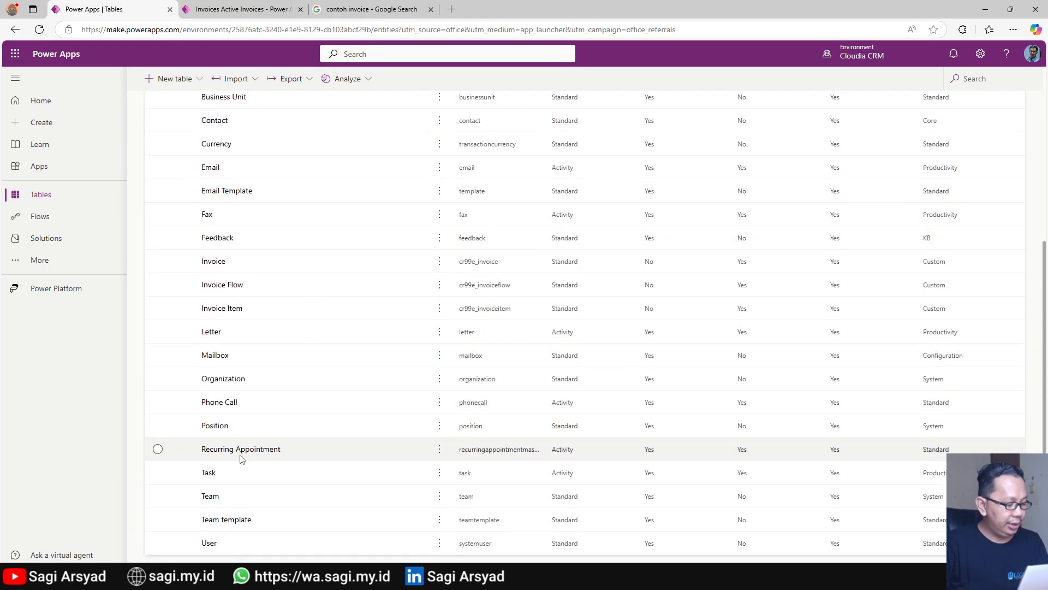
pyautogui.click(217, 264)
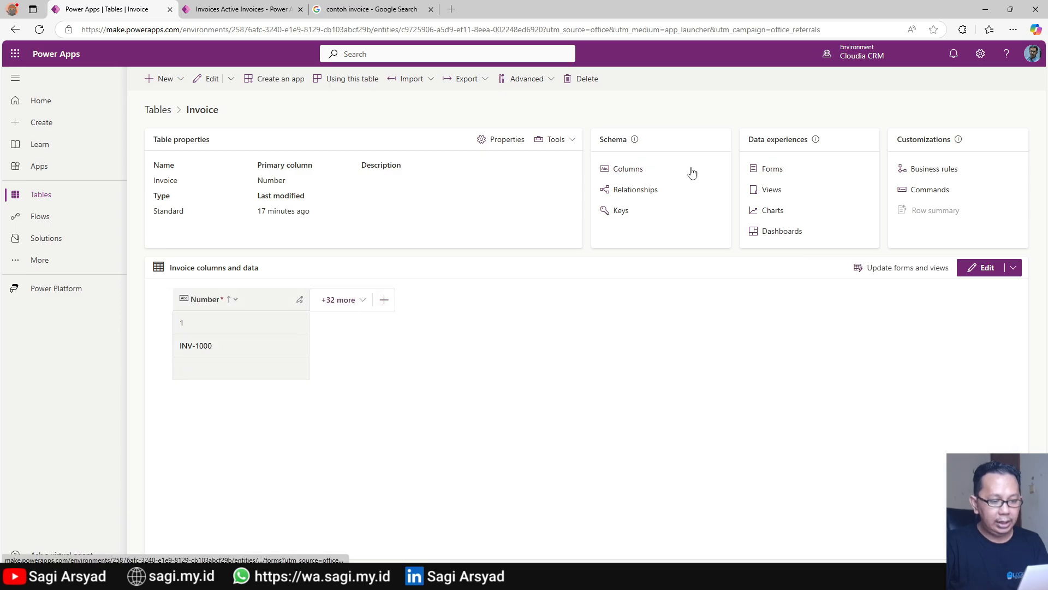
pyautogui.click(628, 169)
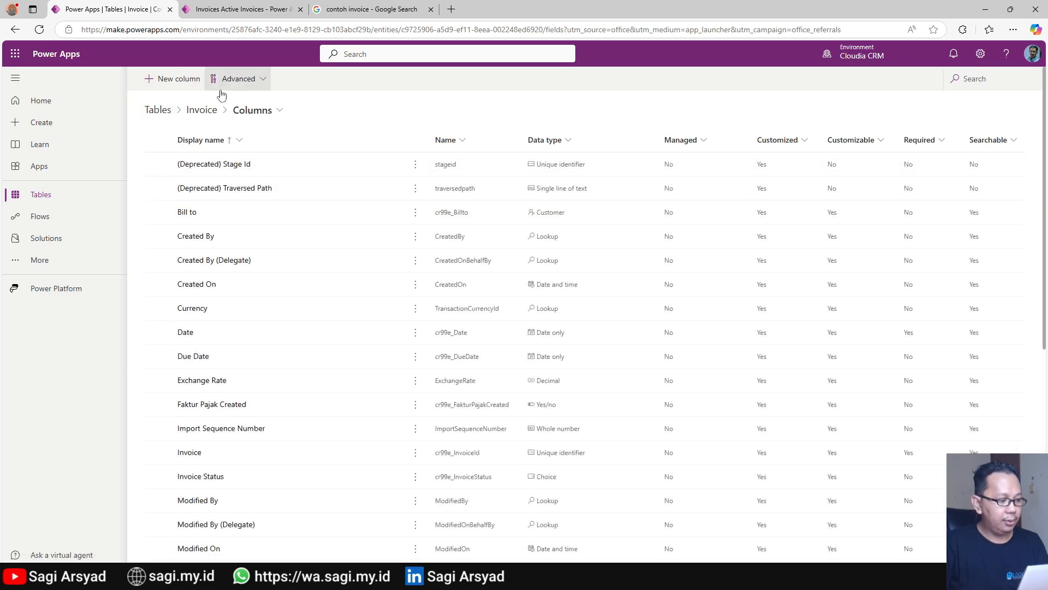
# - Create a Subtotal DPP column of type Currency with Rollup behavior in the Invoice table, and save it to open its rollup definition
pyautogui.click(173, 78)
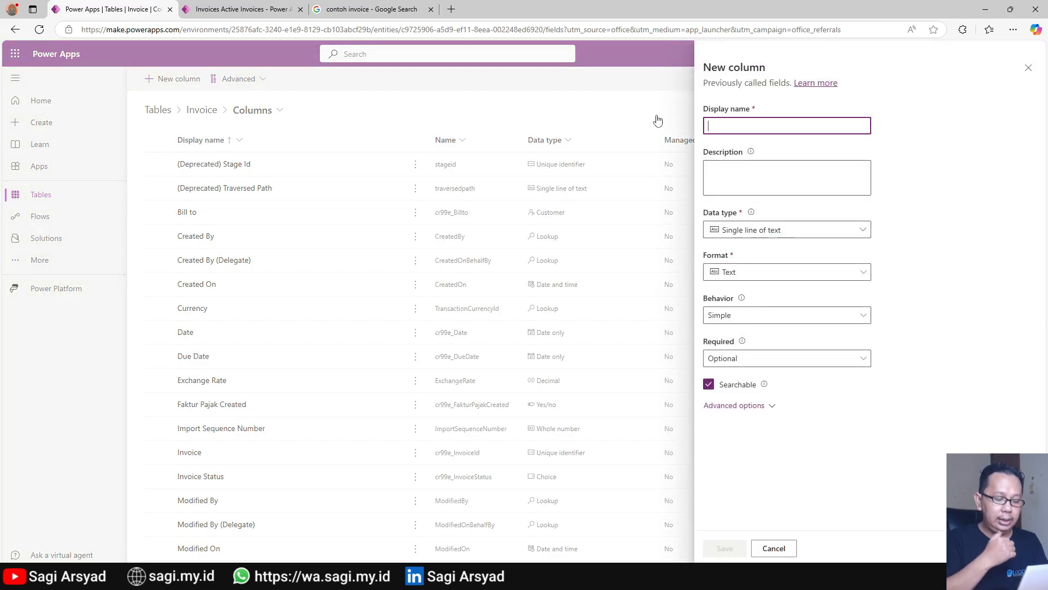
pyautogui.write('D')
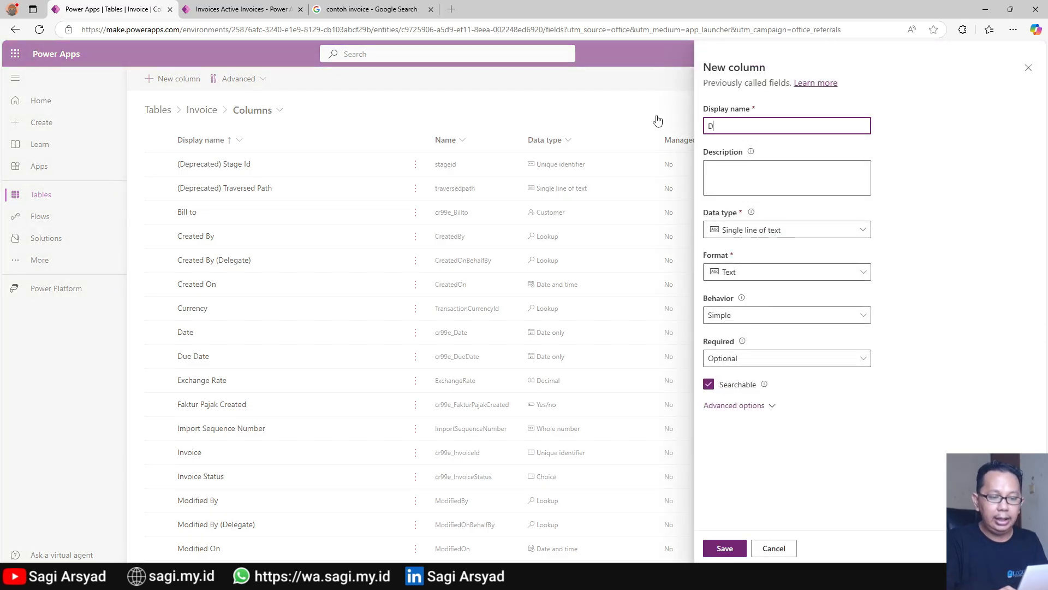
pyautogui.press('BackSpace')
pyautogui.write('Subtotal DPP')
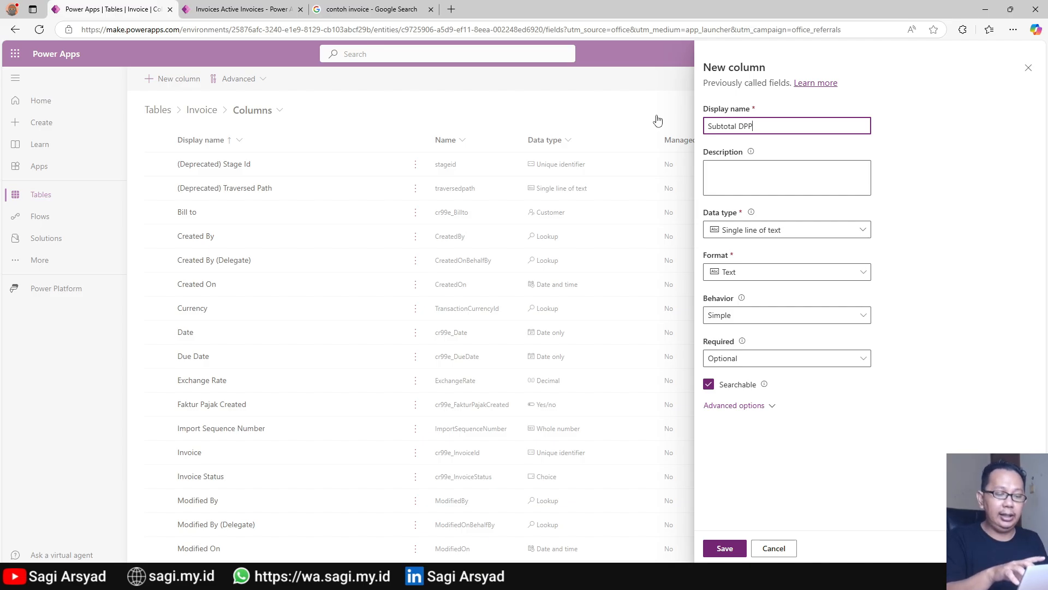
pyautogui.click(825, 231)
pyautogui.click(797, 372)
pyautogui.click(850, 271)
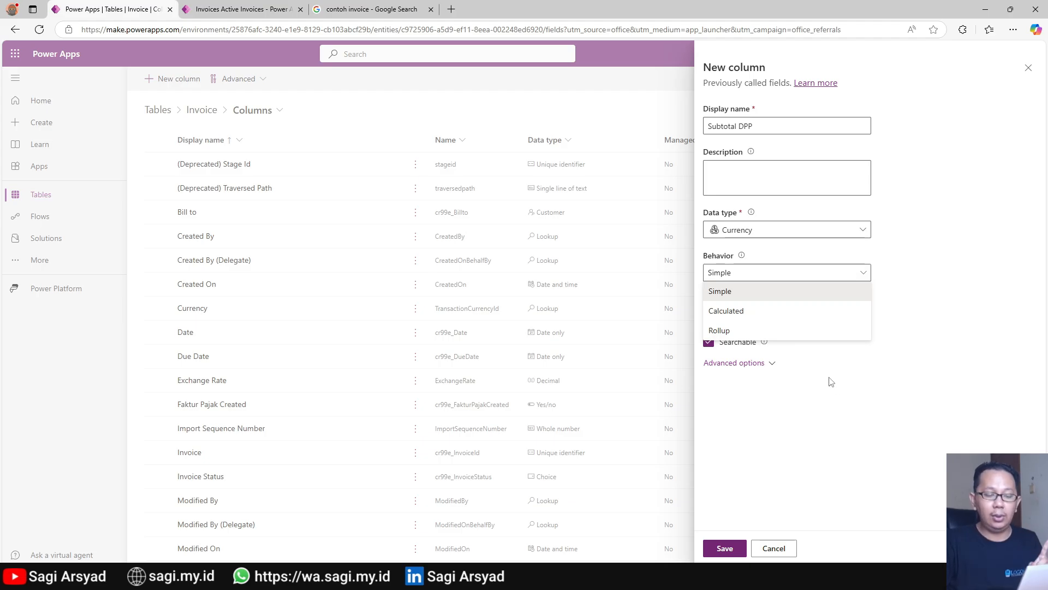
pyautogui.click(764, 331)
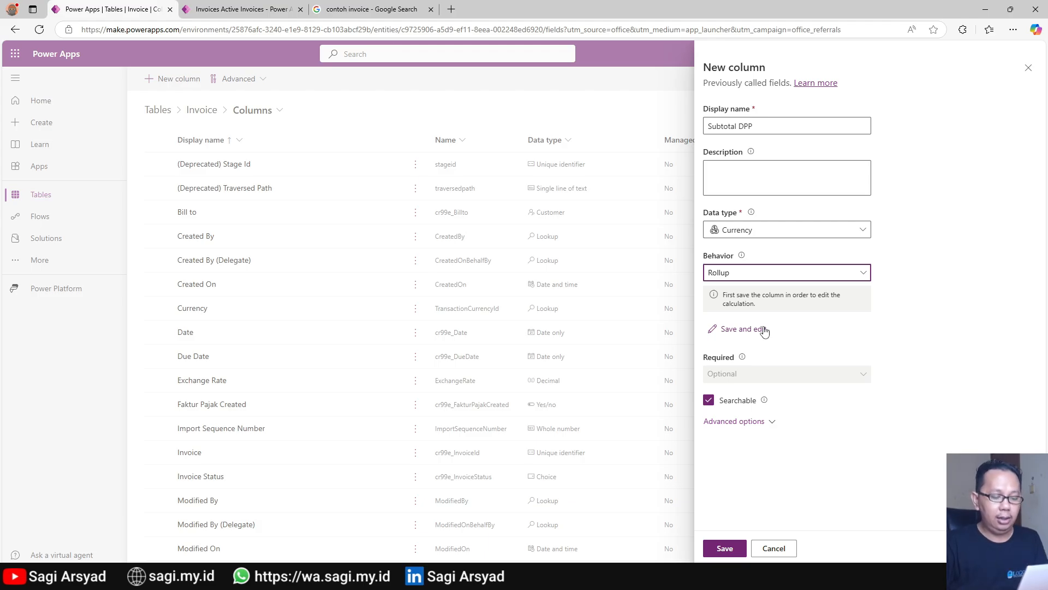
pyautogui.click(765, 330)
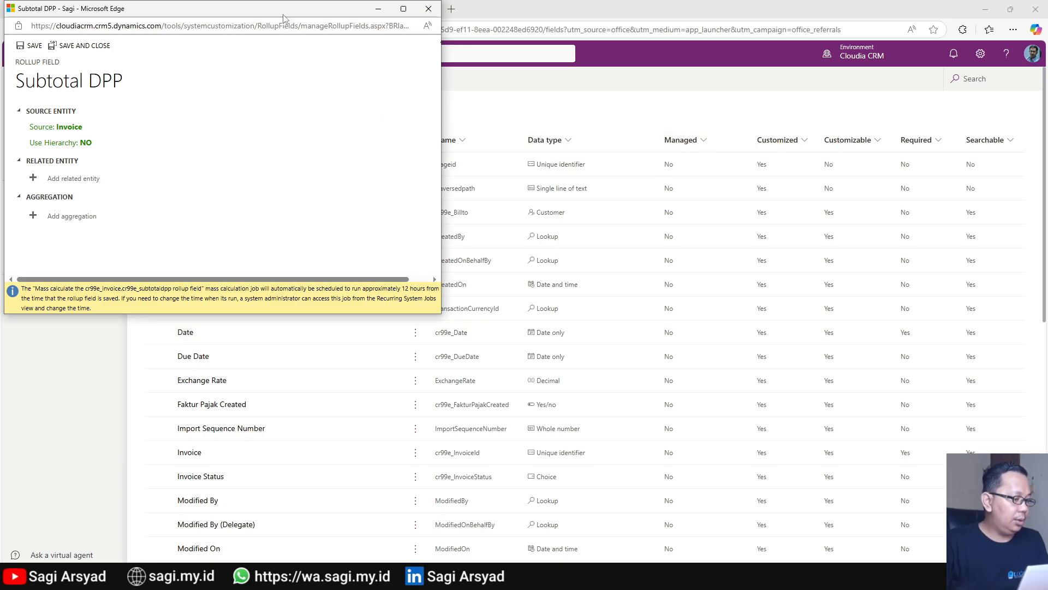
# - Set the related entity of the Subtotal DPP rollup to Invoice Items (Invoice)
pyautogui.moveTo(283, 18); pyautogui.dragTo(533, 102)
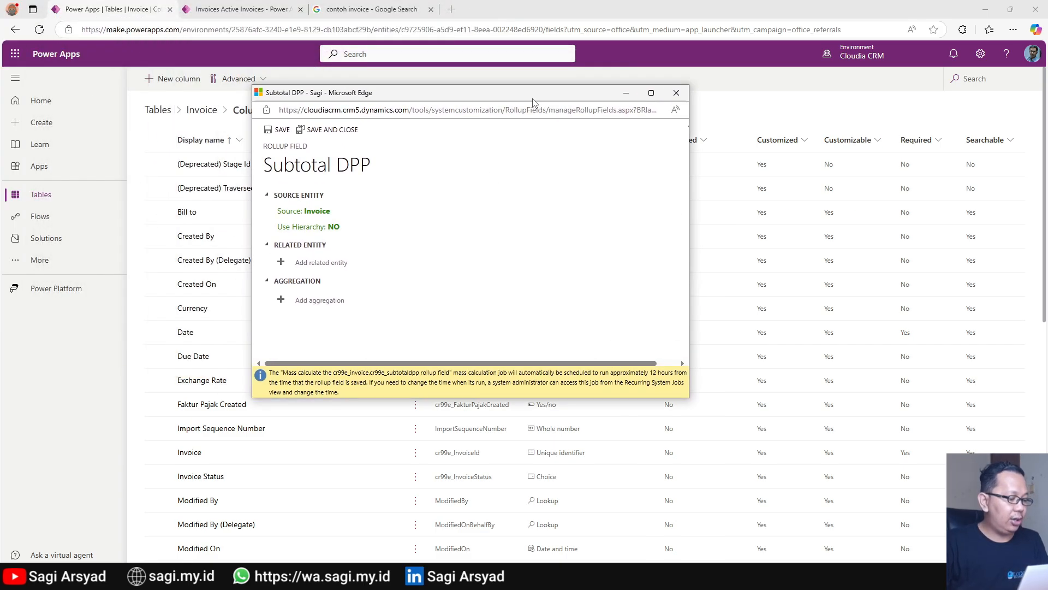
pyautogui.click(326, 264)
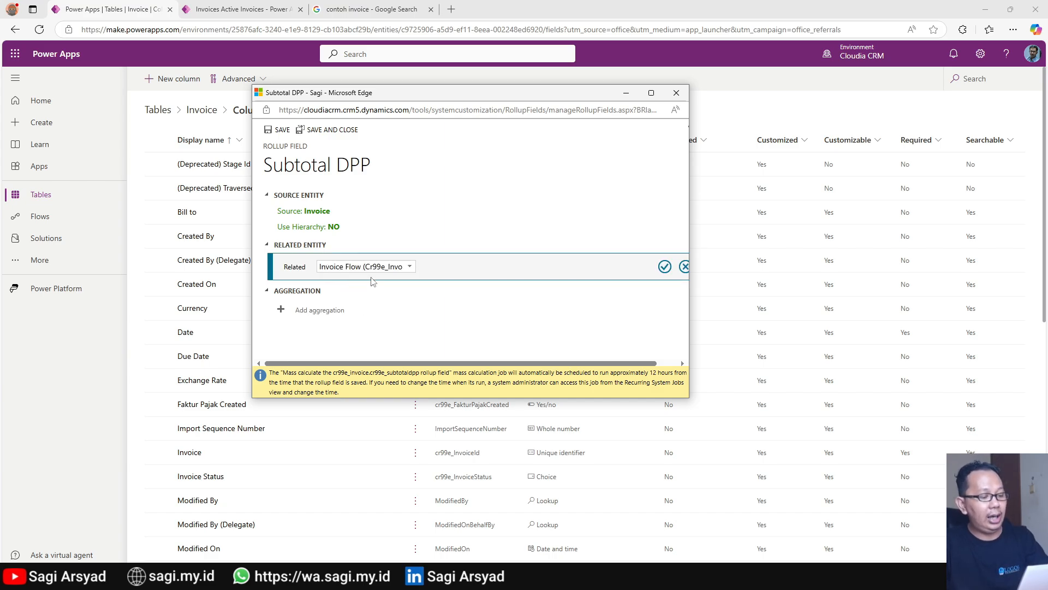
pyautogui.click(411, 267)
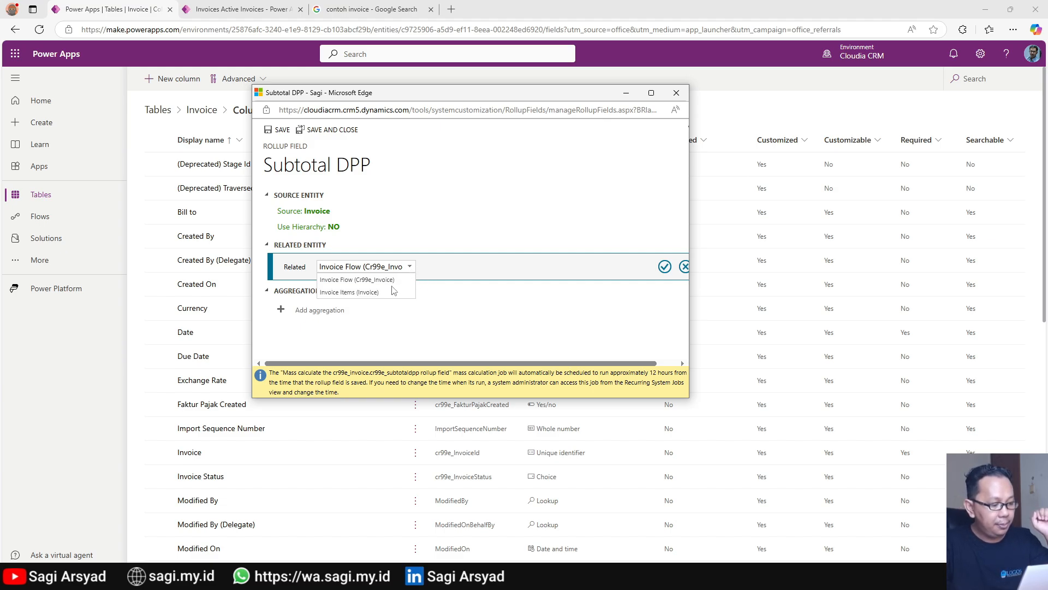
pyautogui.click(364, 293)
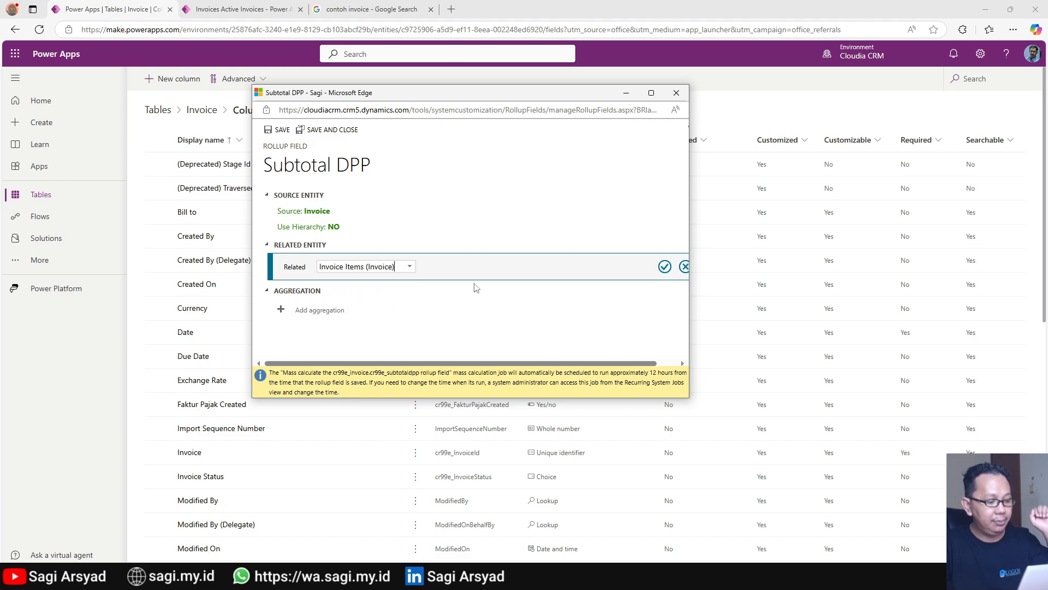
pyautogui.click(664, 267)
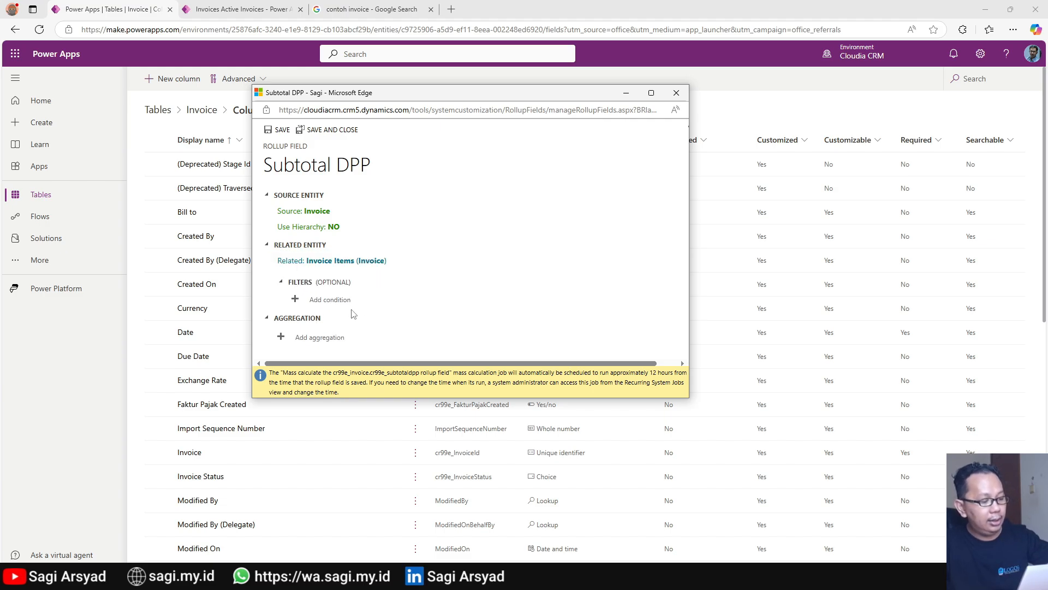
# - Define the rollup's aggregation as the SUM of the Invoice Item Subtotal field, then save and close the definition
pyautogui.click(322, 338)
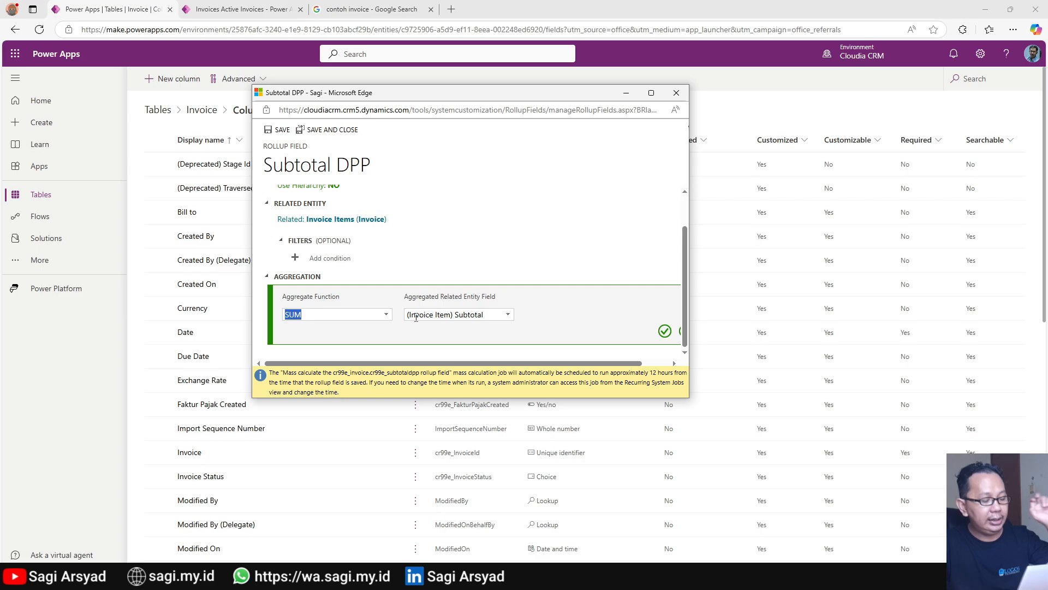
pyautogui.click(507, 315)
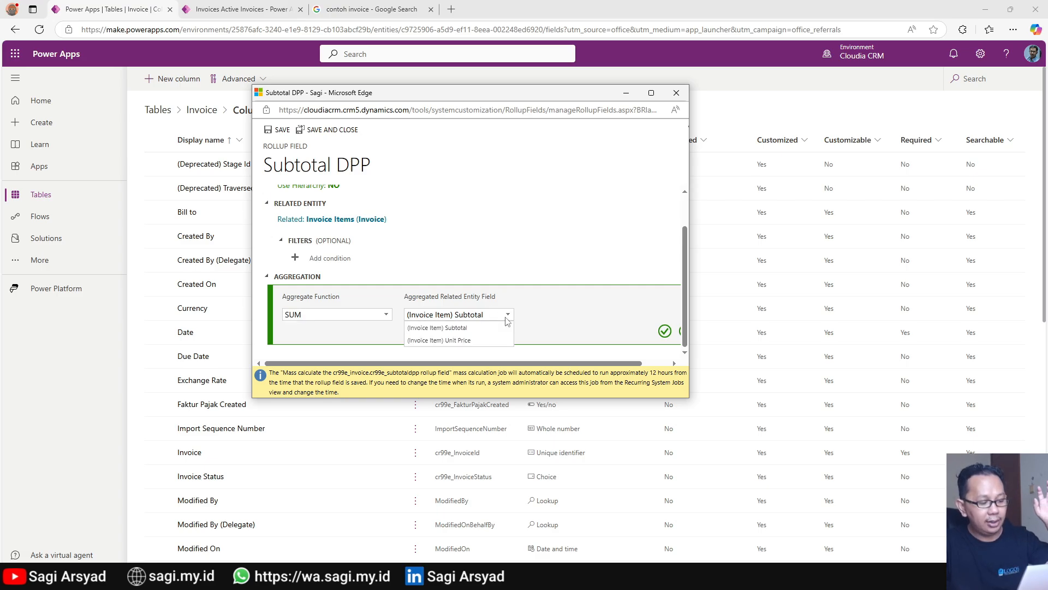
pyautogui.click(482, 329)
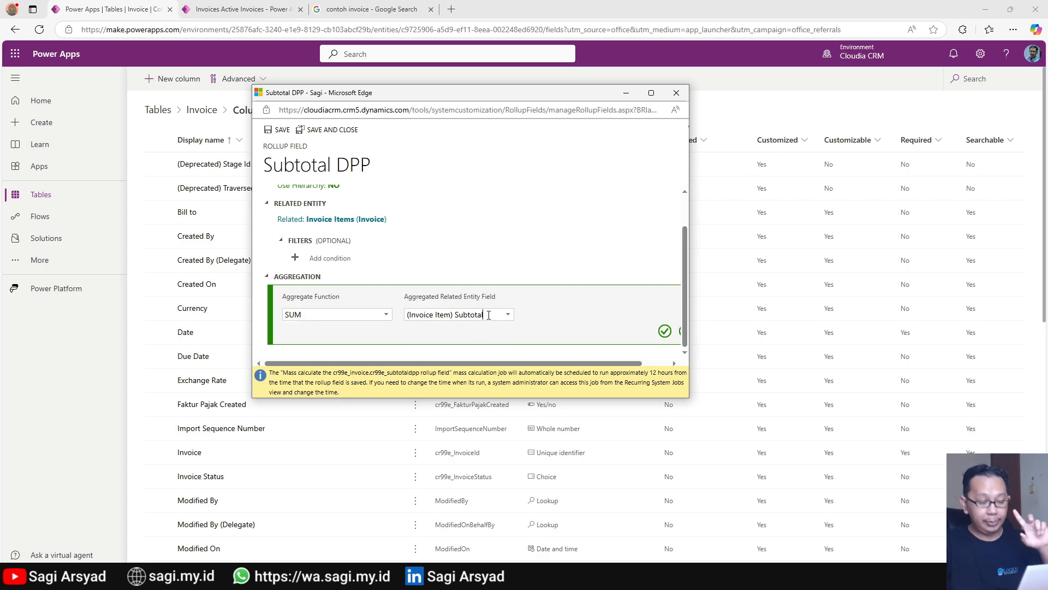
pyautogui.click(665, 330)
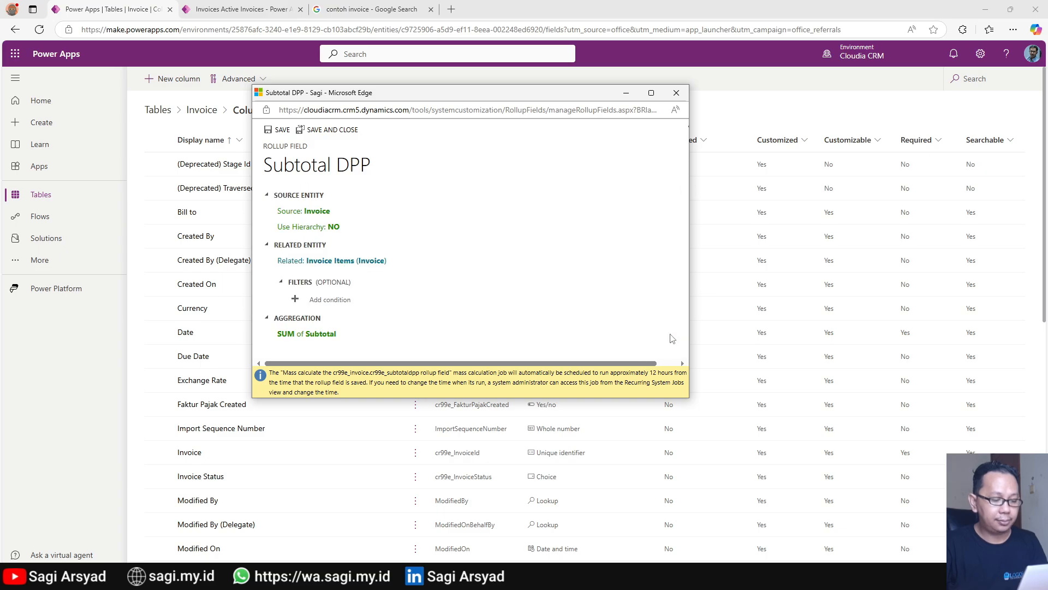
pyautogui.click(347, 137)
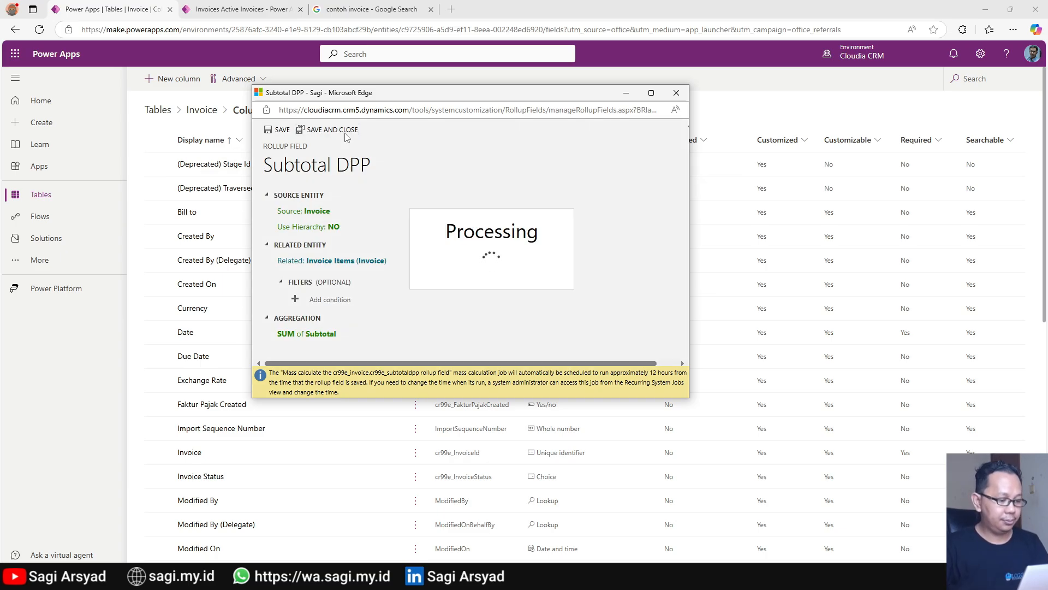
# - Open the Invoice table's Main form, Information, for editing
pyautogui.click(208, 117)
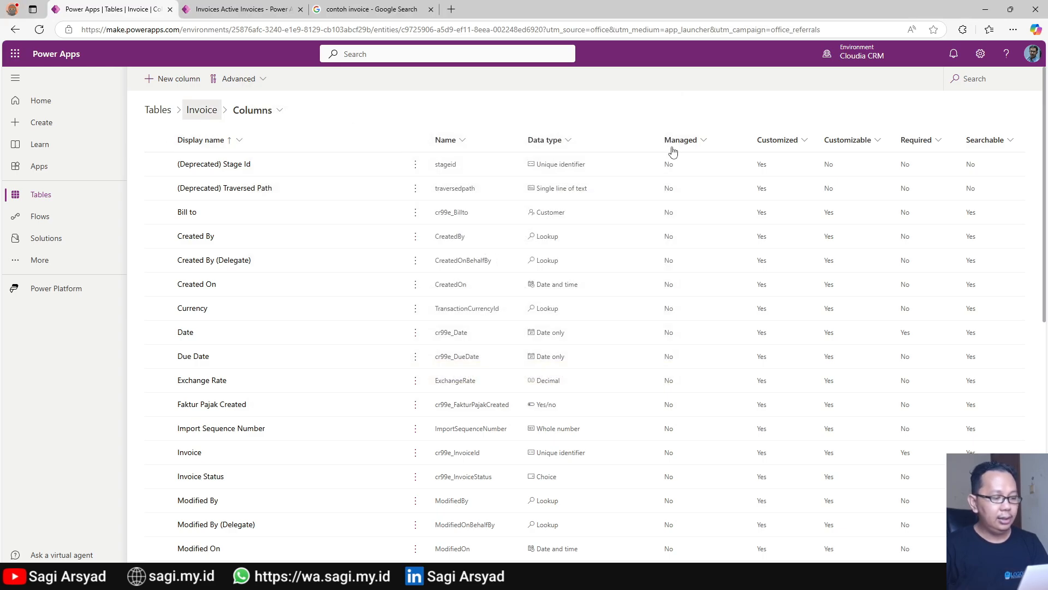
pyautogui.click(776, 171)
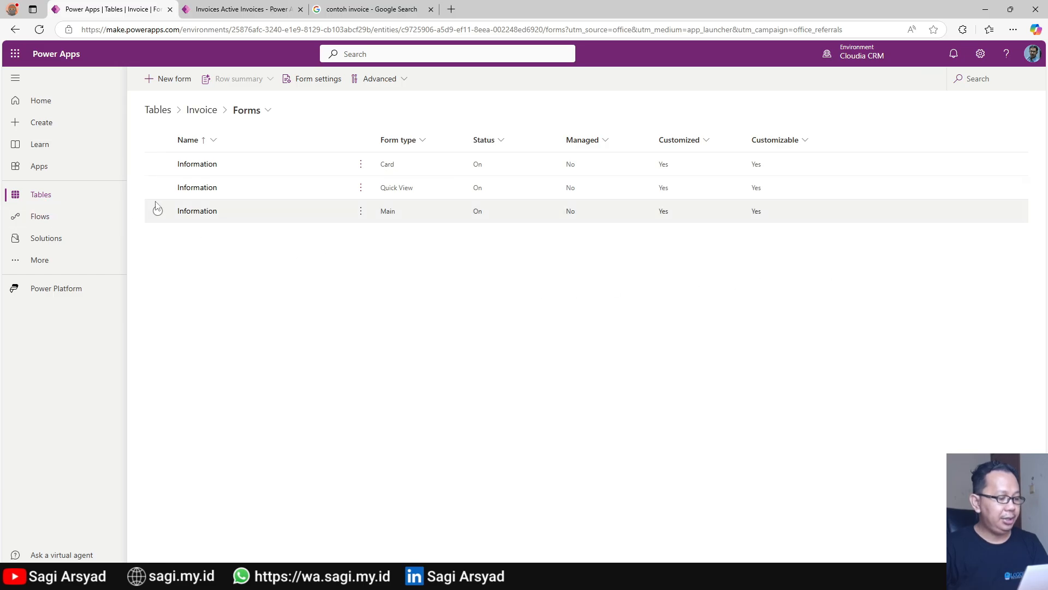
pyautogui.click(188, 212)
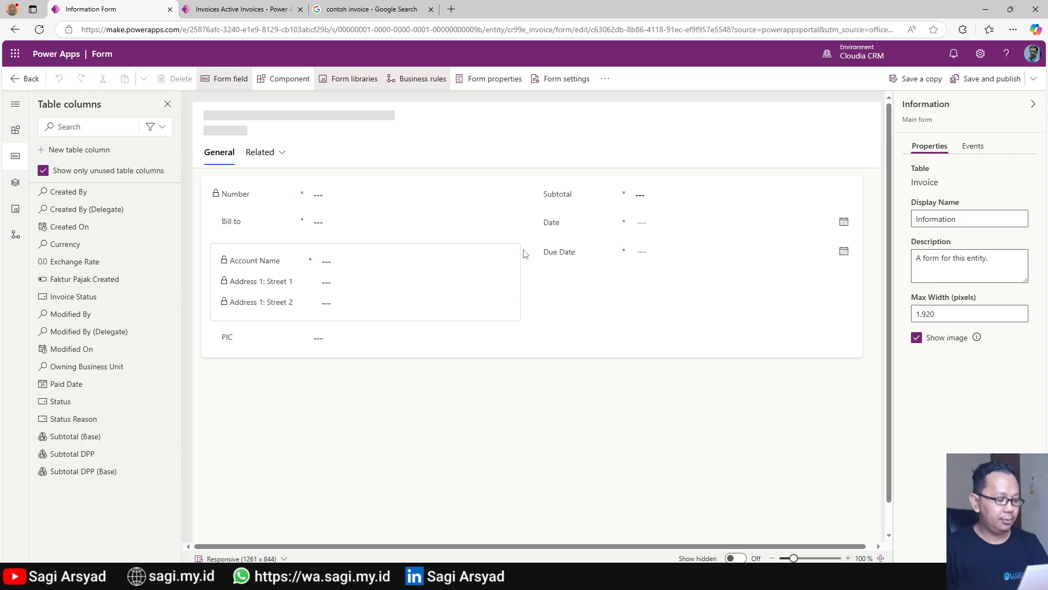
# - Hide the Subtotal field on the Invoice form and add the Subtotal DPP field below Due Date
pyautogui.click(658, 234)
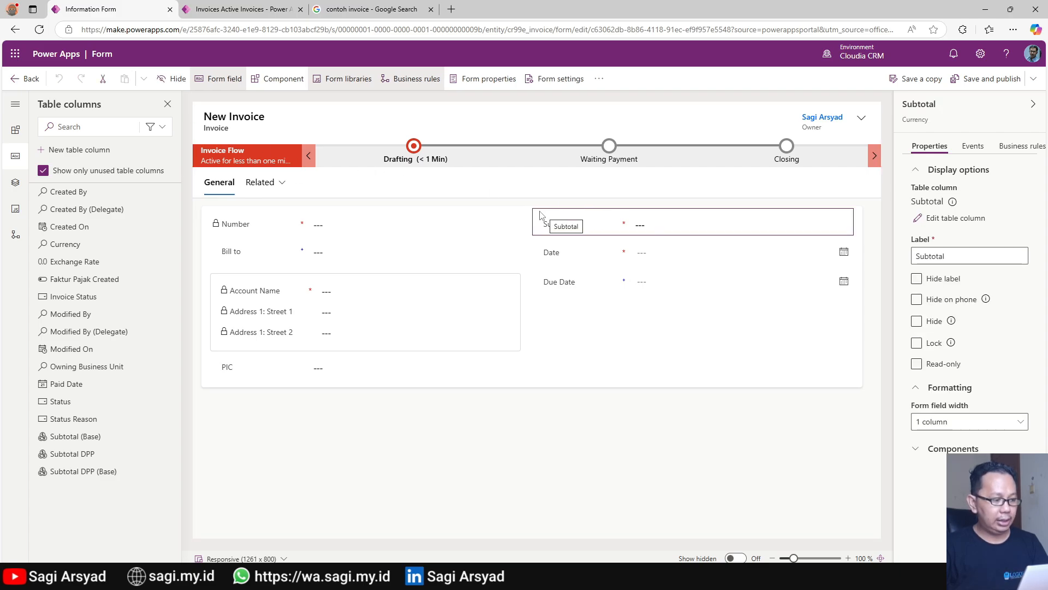
pyautogui.click(159, 82)
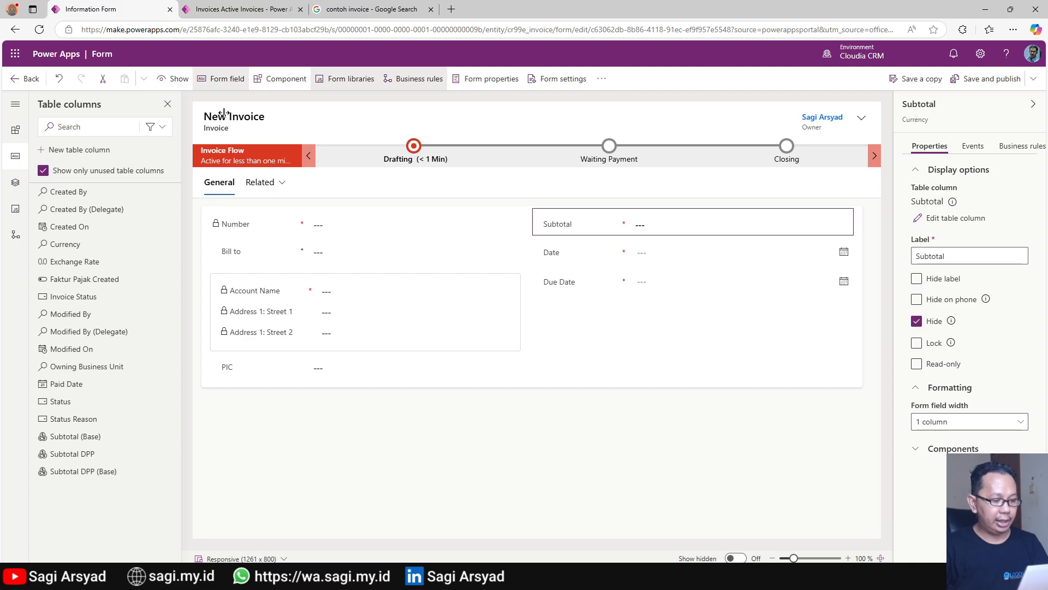
pyautogui.click(600, 364)
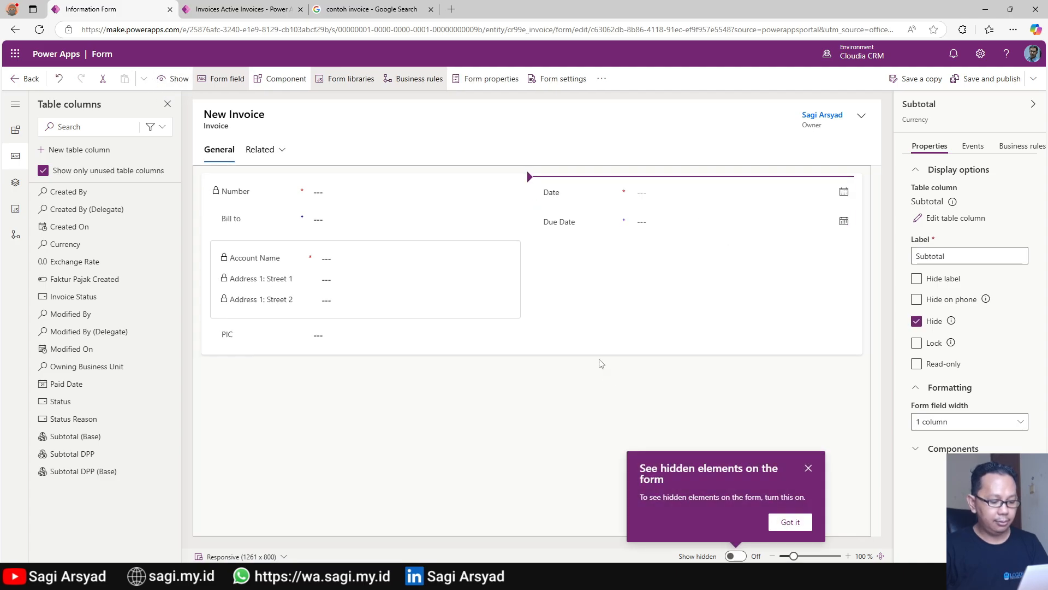
pyautogui.moveTo(94, 452)
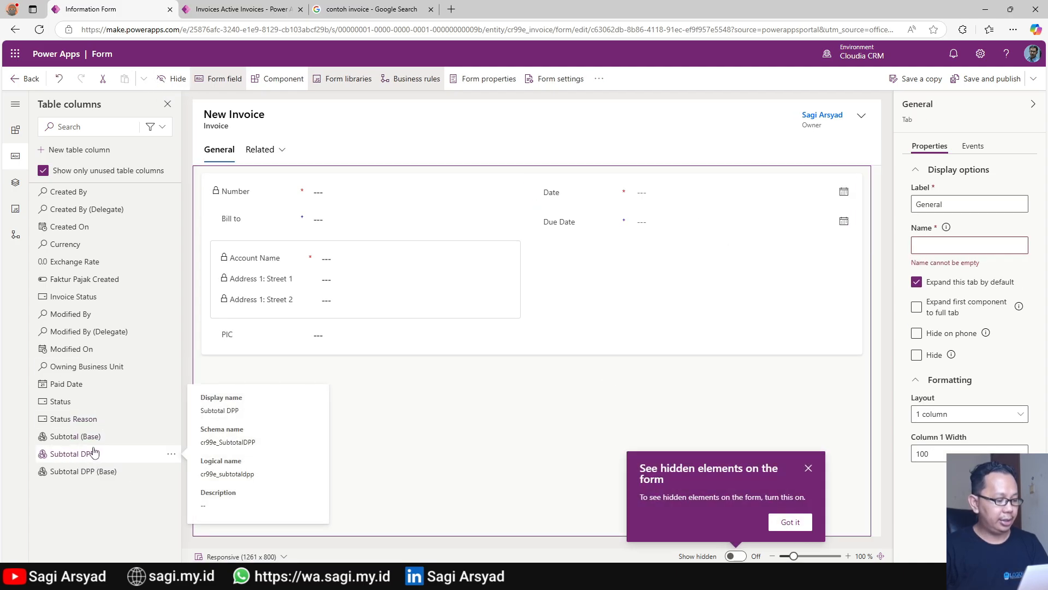
pyautogui.moveTo(89, 456); pyautogui.dragTo(622, 231)
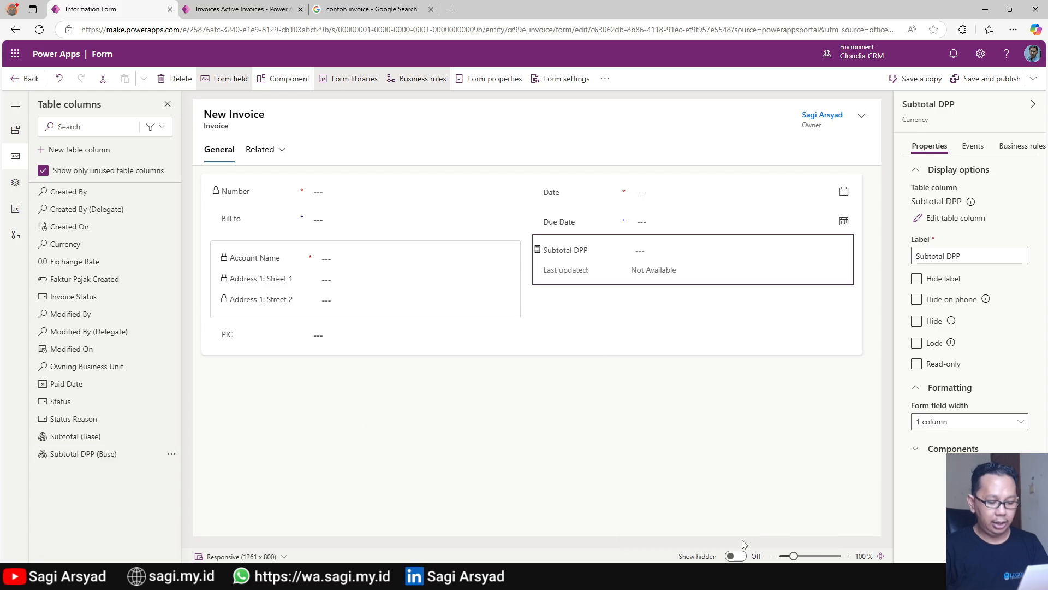
# - Reveal the hidden fields, make the invoice's Subtotal column Optional, and remove that field from the form
pyautogui.click(740, 555)
pyautogui.click(635, 207)
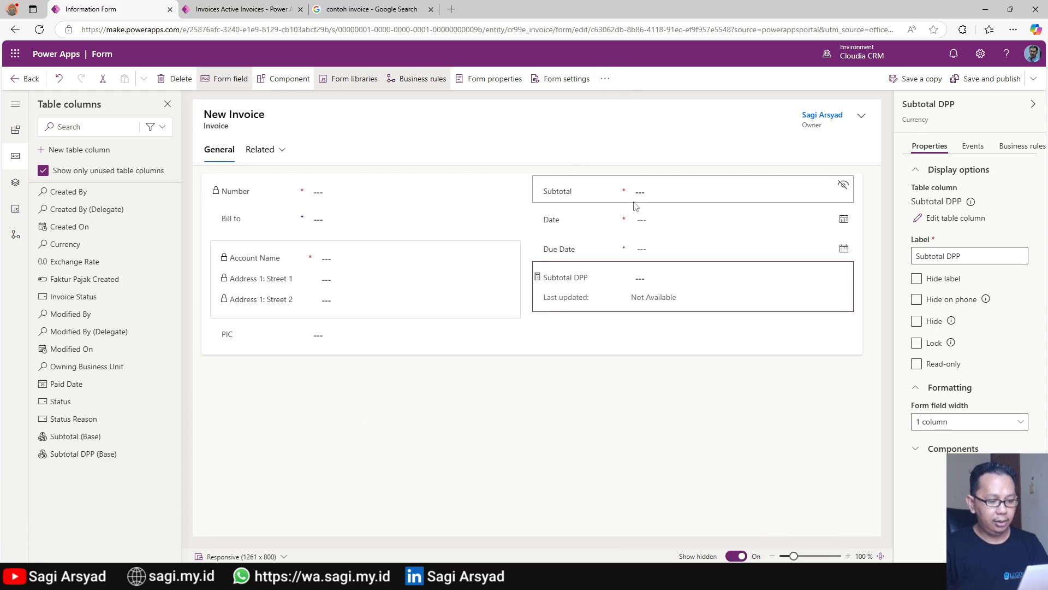
pyautogui.click(966, 218)
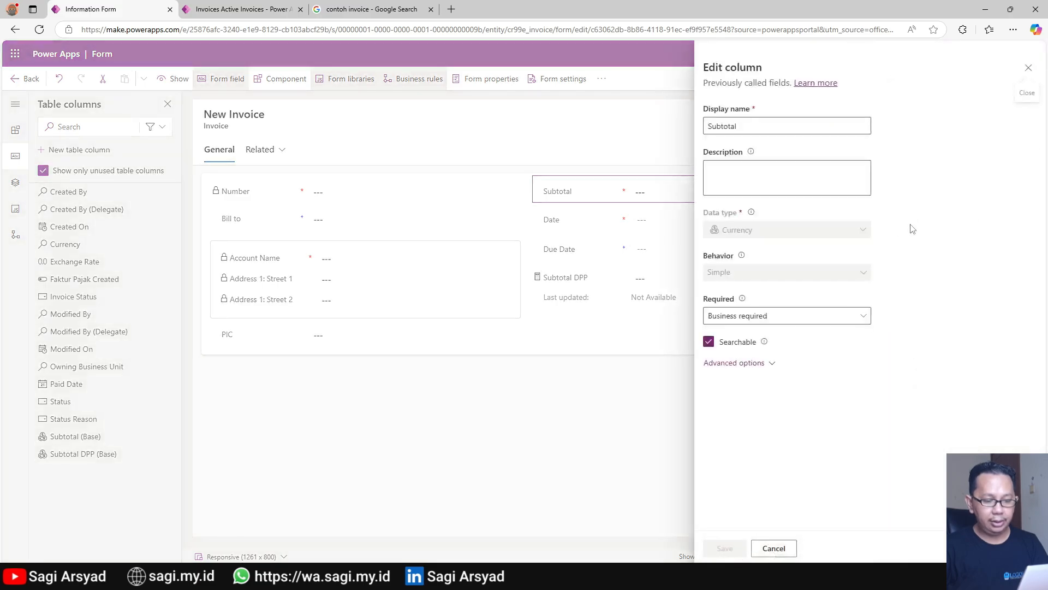
pyautogui.click(734, 318)
pyautogui.click(754, 373)
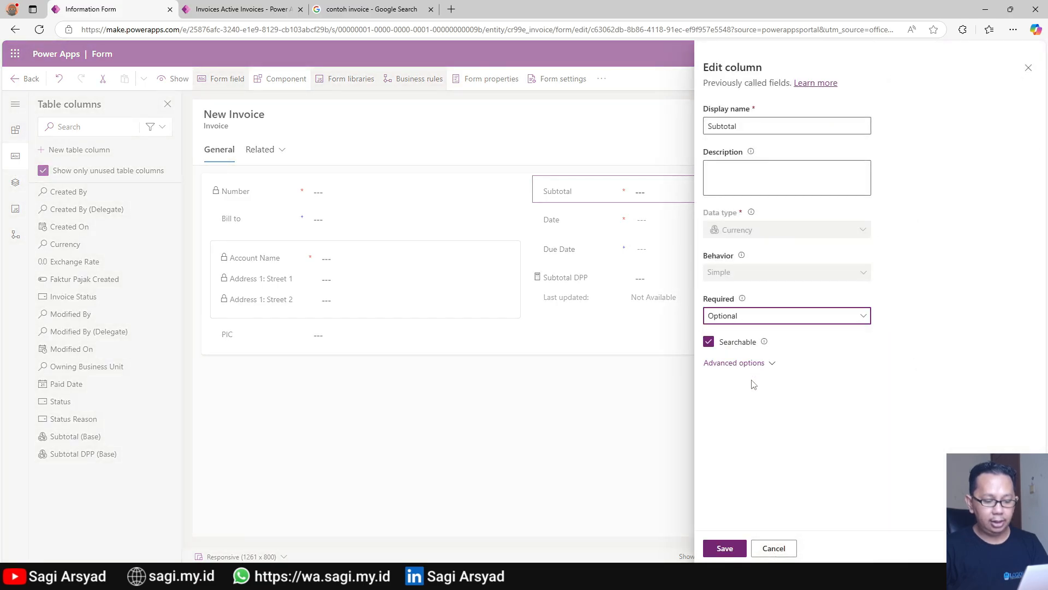
pyautogui.click(726, 549)
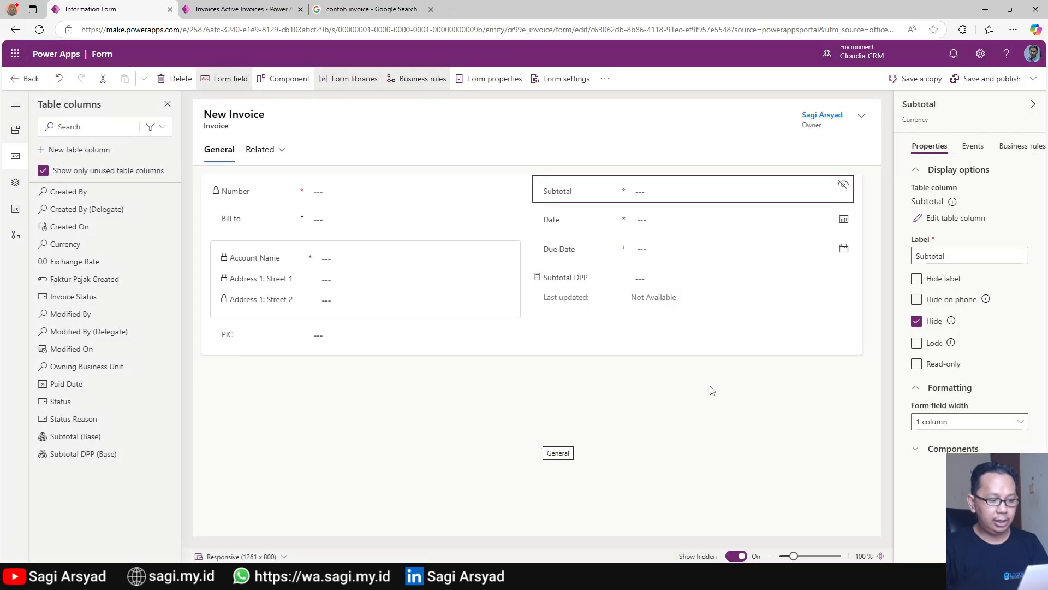
pyautogui.click(175, 79)
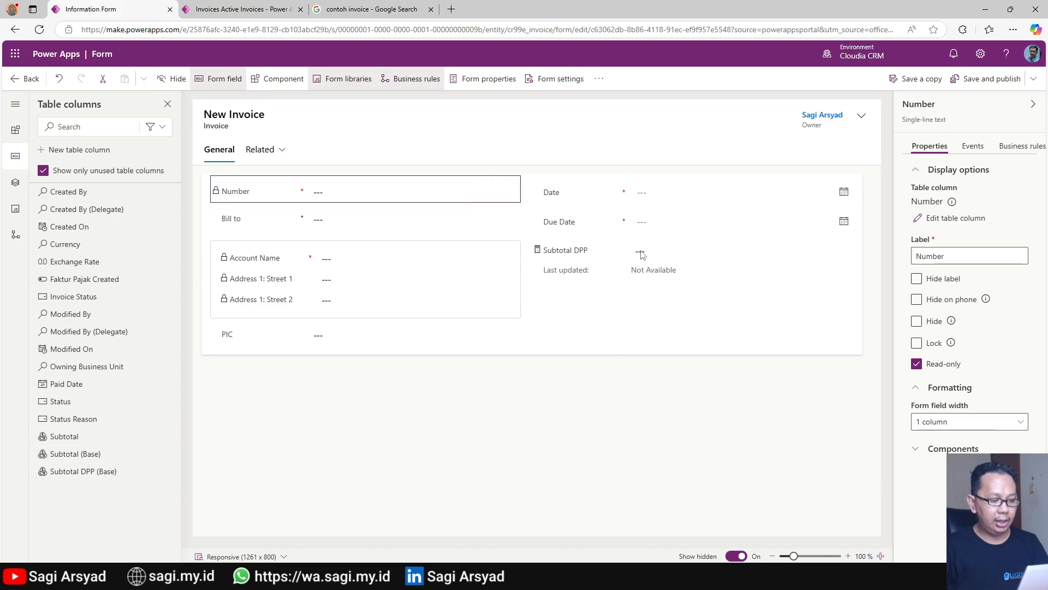
pyautogui.click(567, 281)
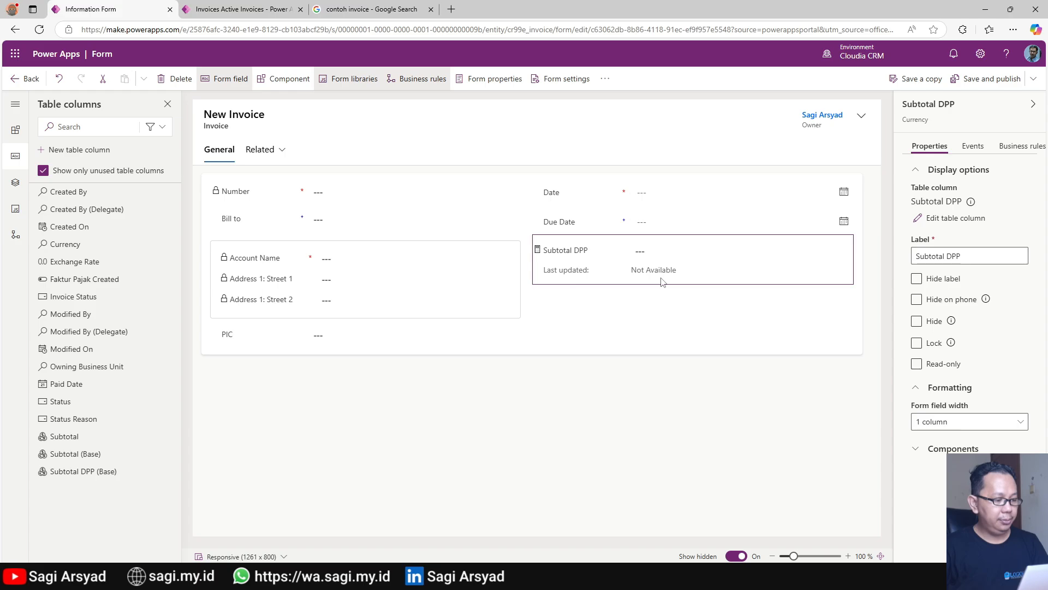
# - Check the existing invoice record and its Drafting stage in the Cloudia CRM app, returning to the form editor
pyautogui.click(241, 9)
pyautogui.click(189, 210)
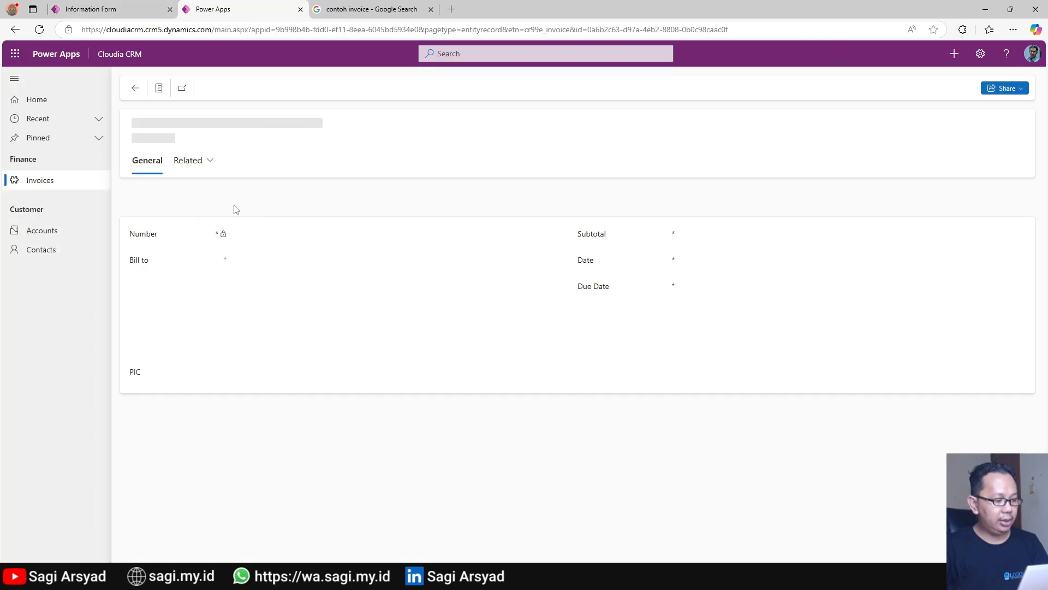
pyautogui.click(361, 165)
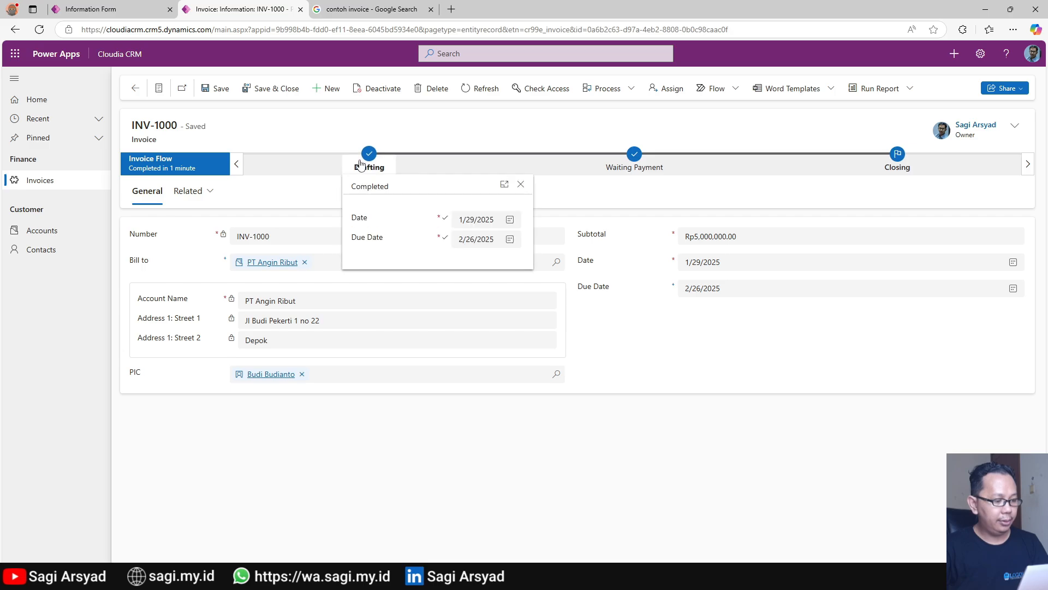
pyautogui.click(98, 10)
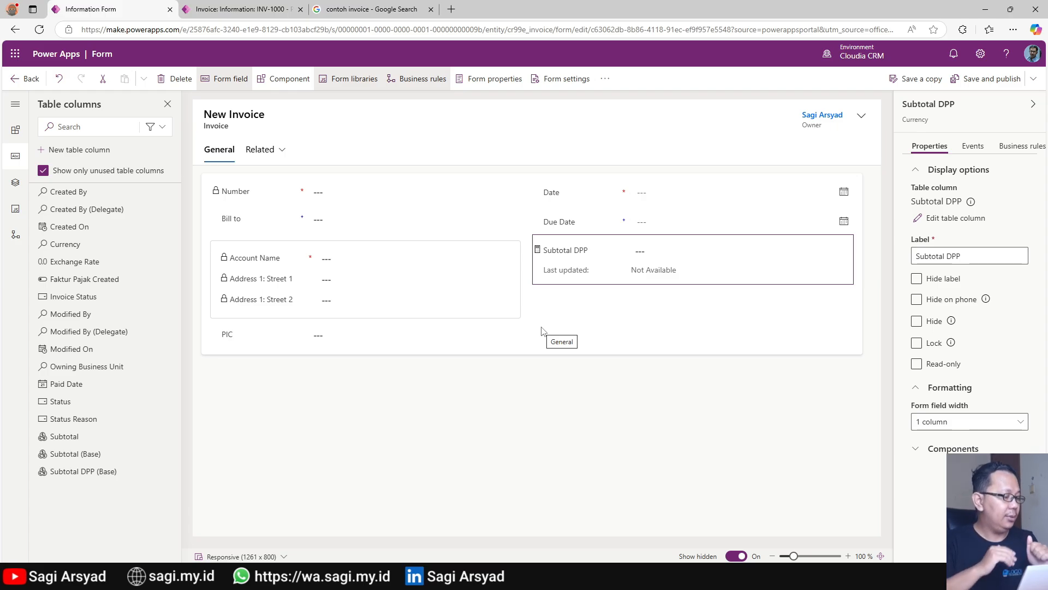
# - Add a 1-column section below the general section of the Invoice form and label it Items
pyautogui.click(16, 131)
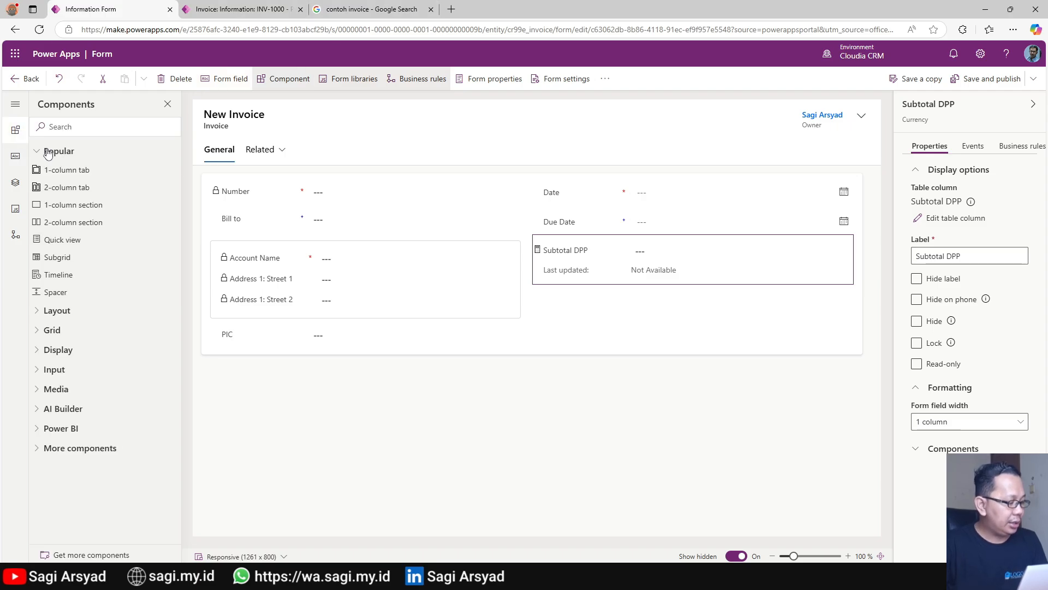
pyautogui.moveTo(113, 206); pyautogui.dragTo(336, 400)
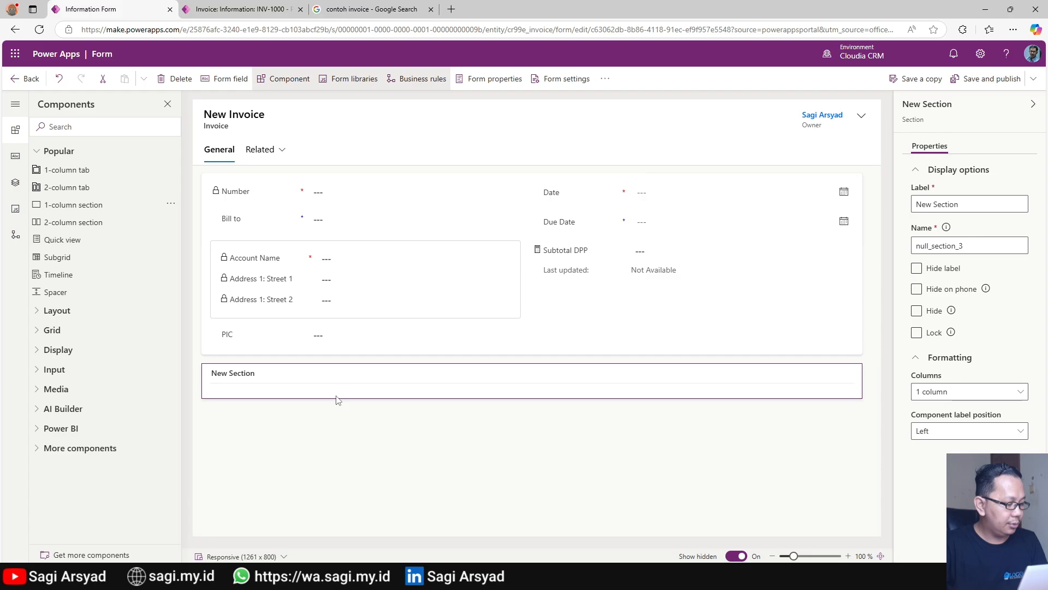
pyautogui.moveTo(963, 196); pyautogui.dragTo(871, 196)
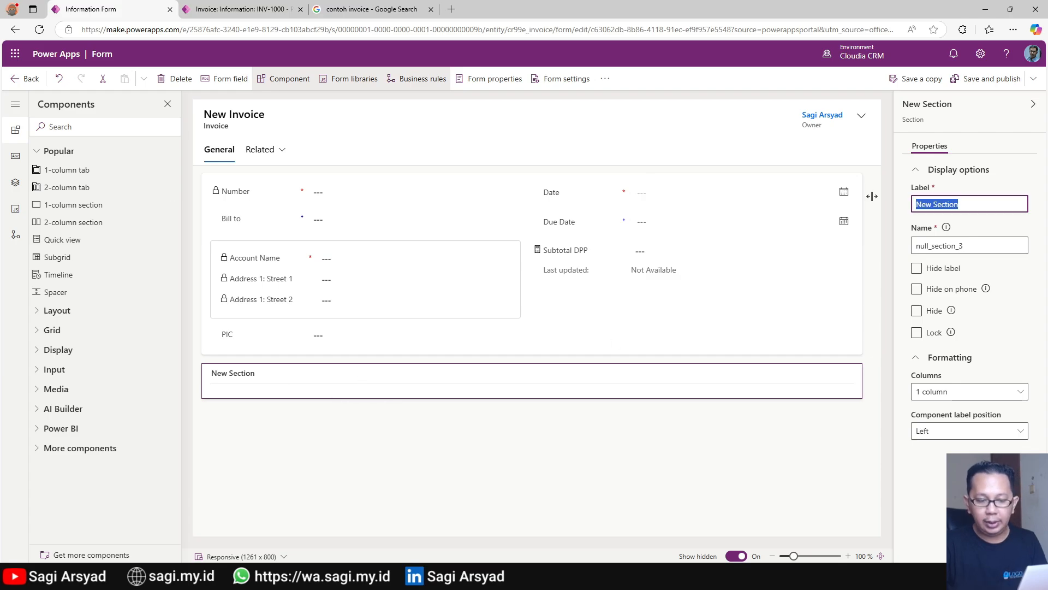
pyautogui.write('Items')
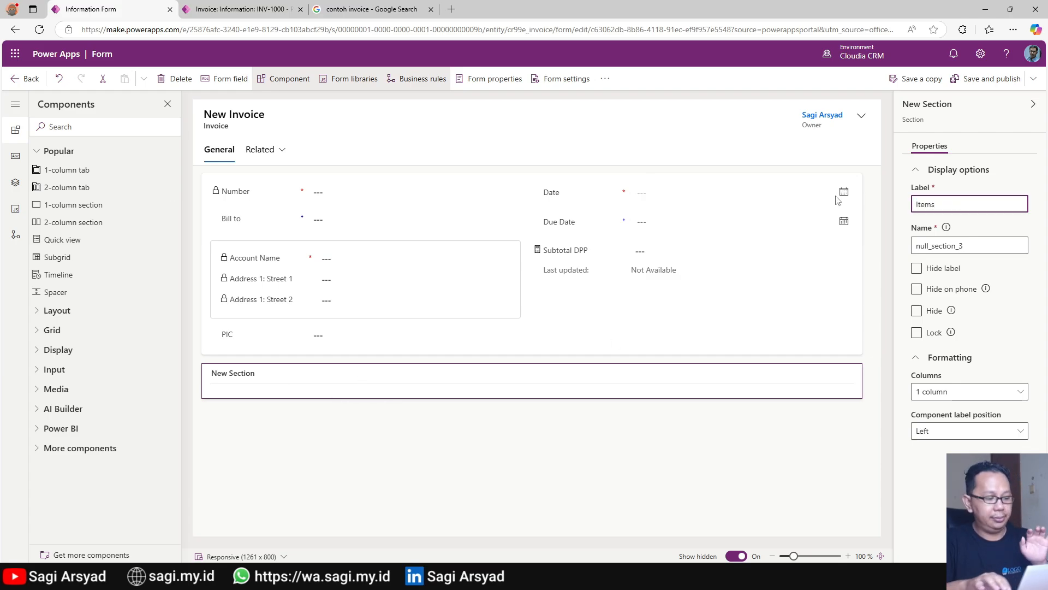
# - Add an Invoice Items (Invoice) subgrid with a hidden label to the Items section, and save and publish the form
pyautogui.moveTo(85, 264); pyautogui.dragTo(443, 388)
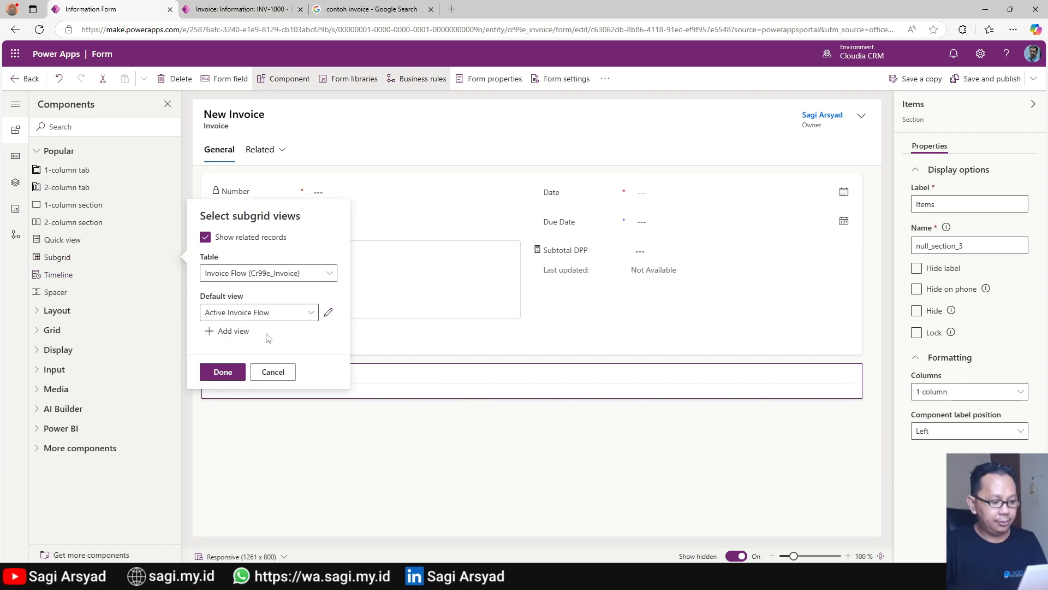
pyautogui.click(270, 274)
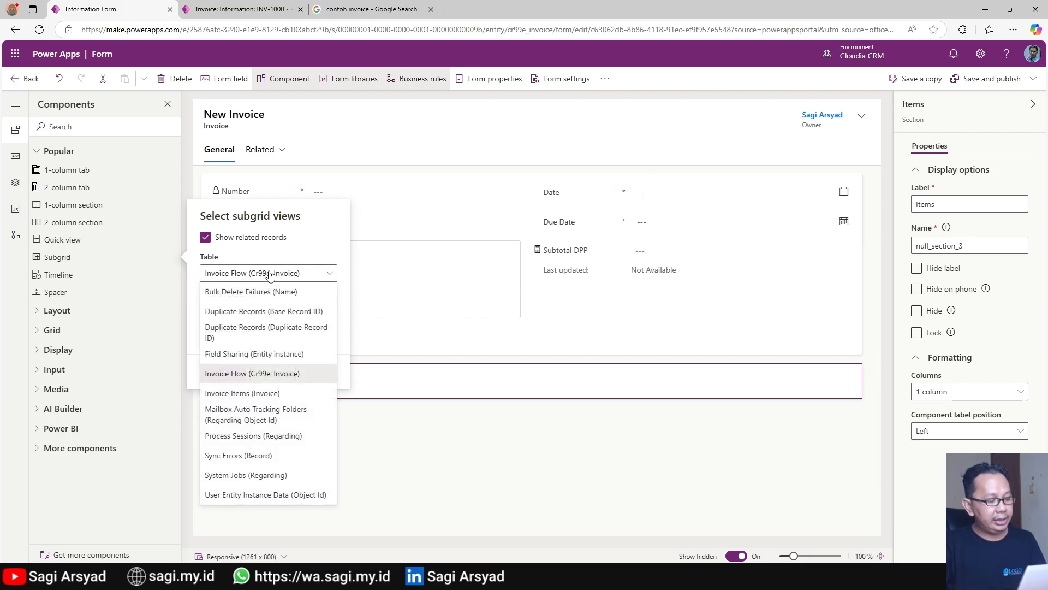
pyautogui.click(273, 393)
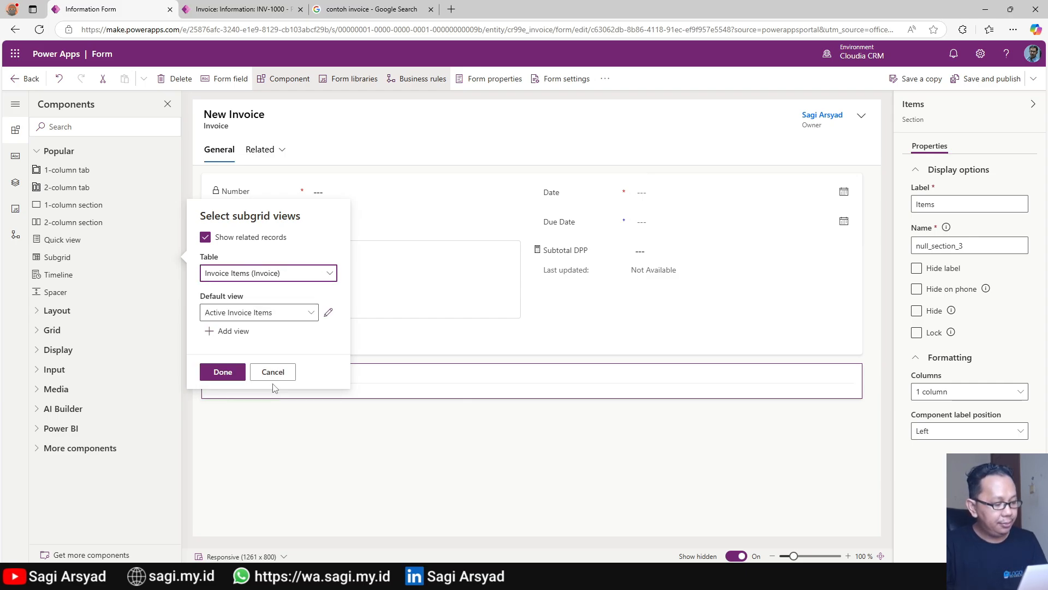
pyautogui.click(208, 379)
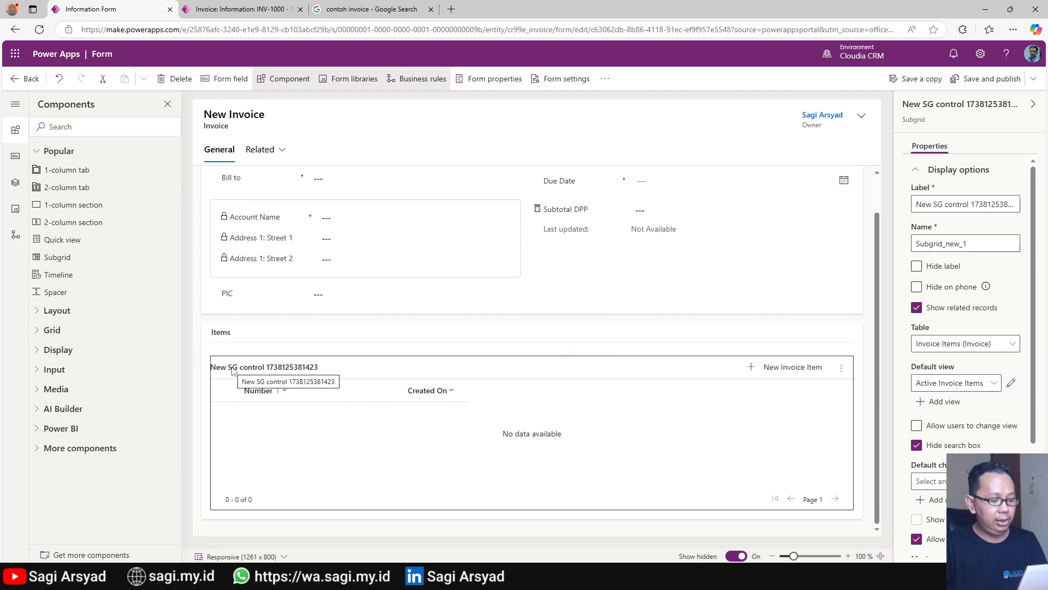
pyautogui.click(936, 271)
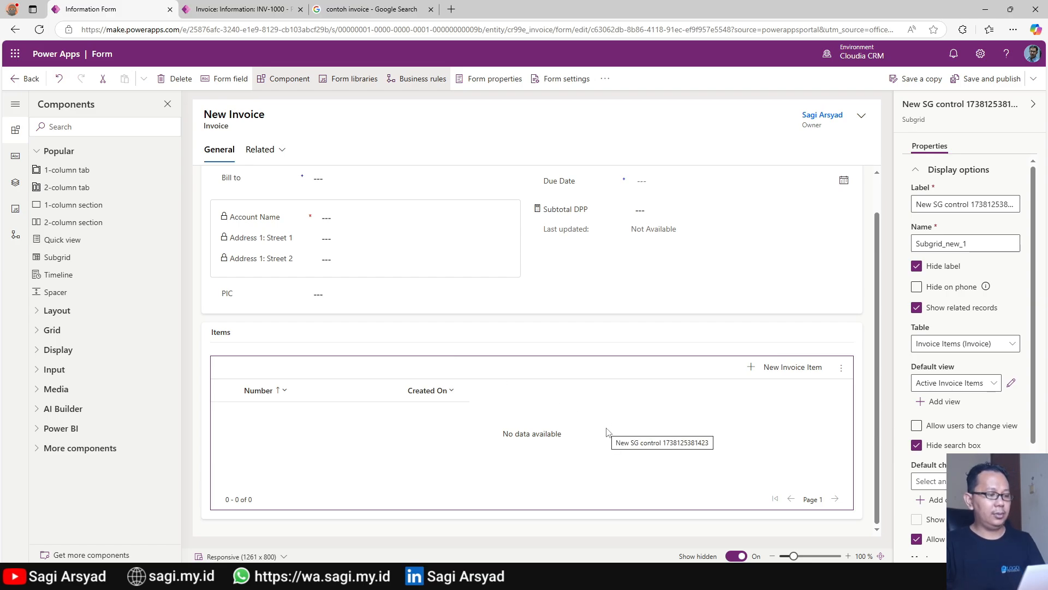
pyautogui.click(982, 79)
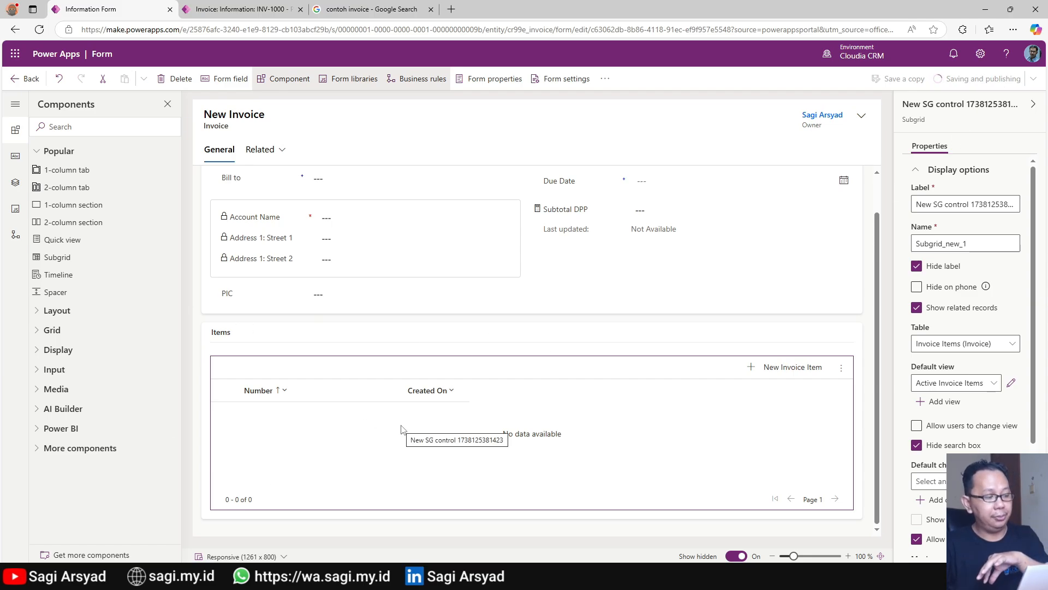
# - Open the Active Invoice Items view of the Invoice Item table for editing
pyautogui.click(16, 79)
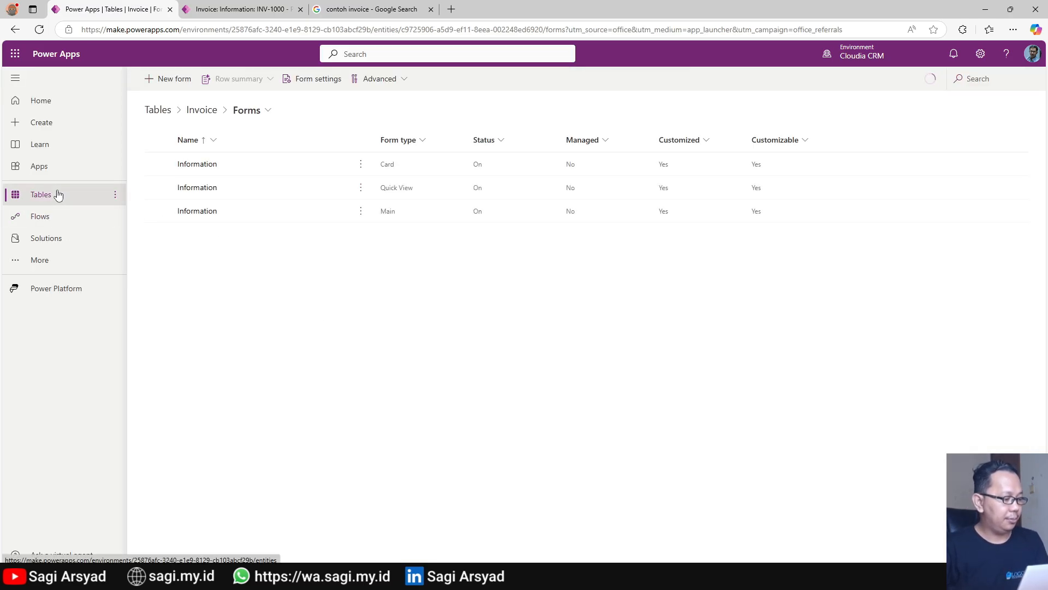
pyautogui.click(82, 196)
pyautogui.scroll(-5, 277, 197)
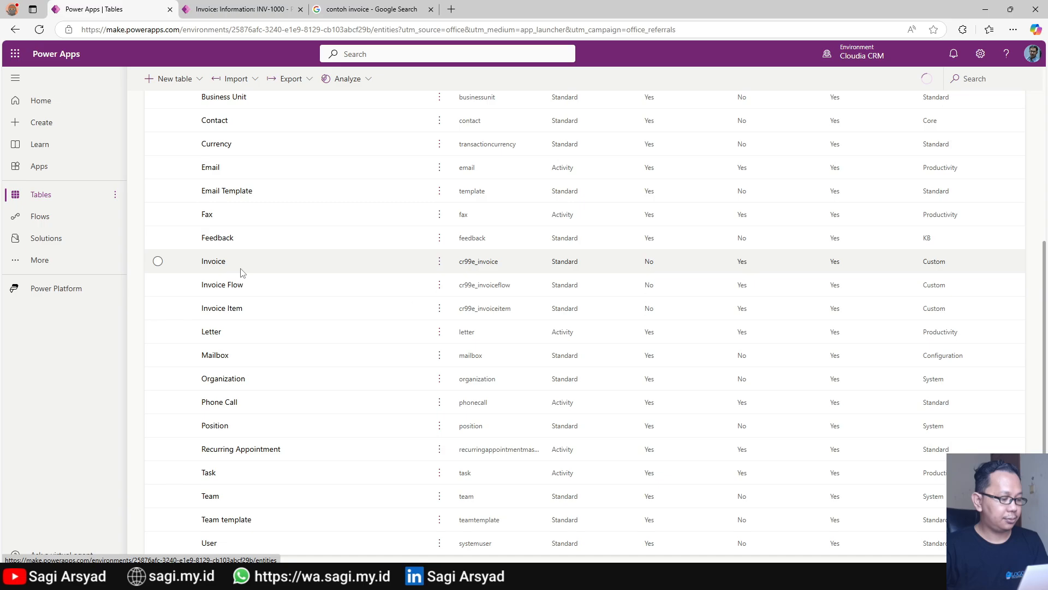
pyautogui.click(220, 309)
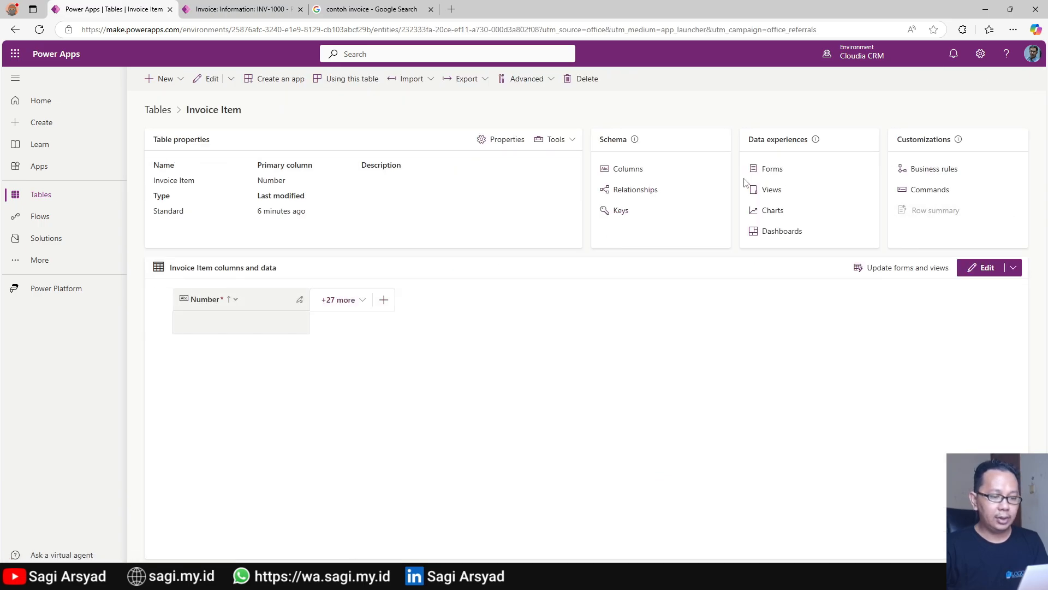
pyautogui.click(772, 188)
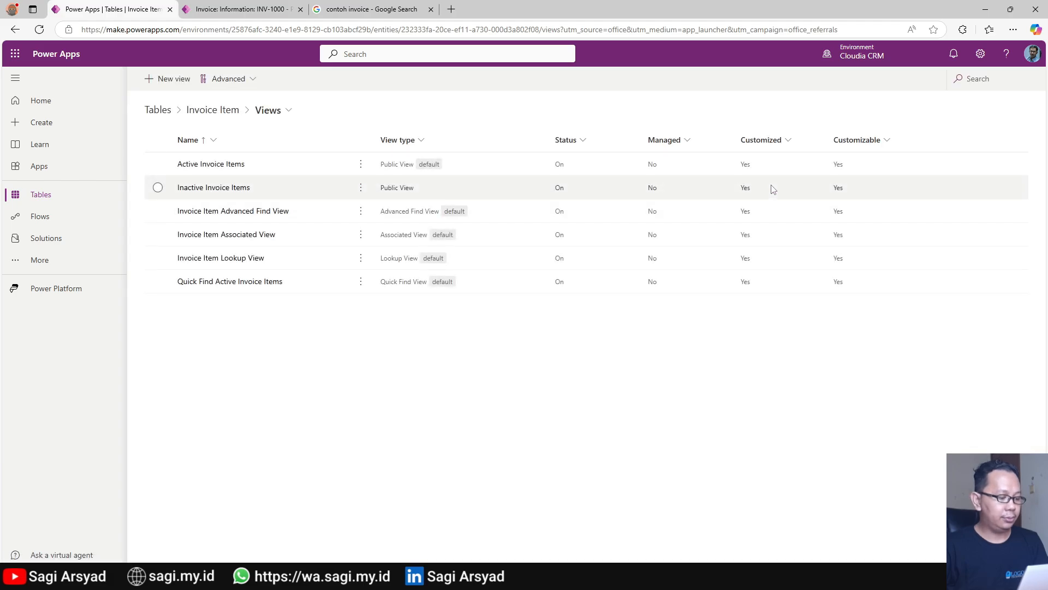
pyautogui.click(218, 166)
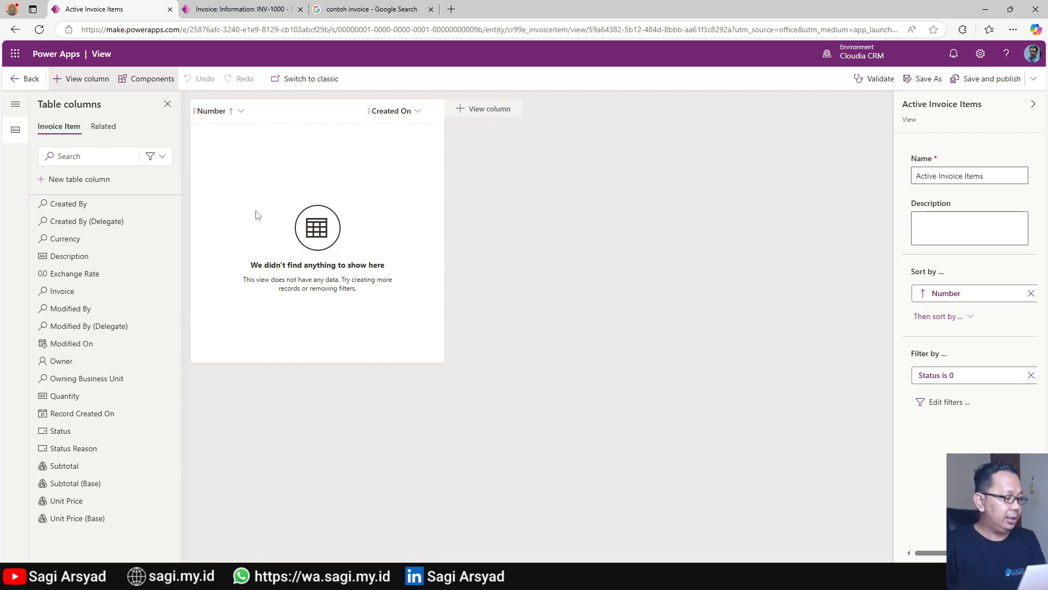
# - Replace the view's Created On column with Description, Unit Price, Quantity and Subtotal, and save and publish the view
pyautogui.click(429, 110)
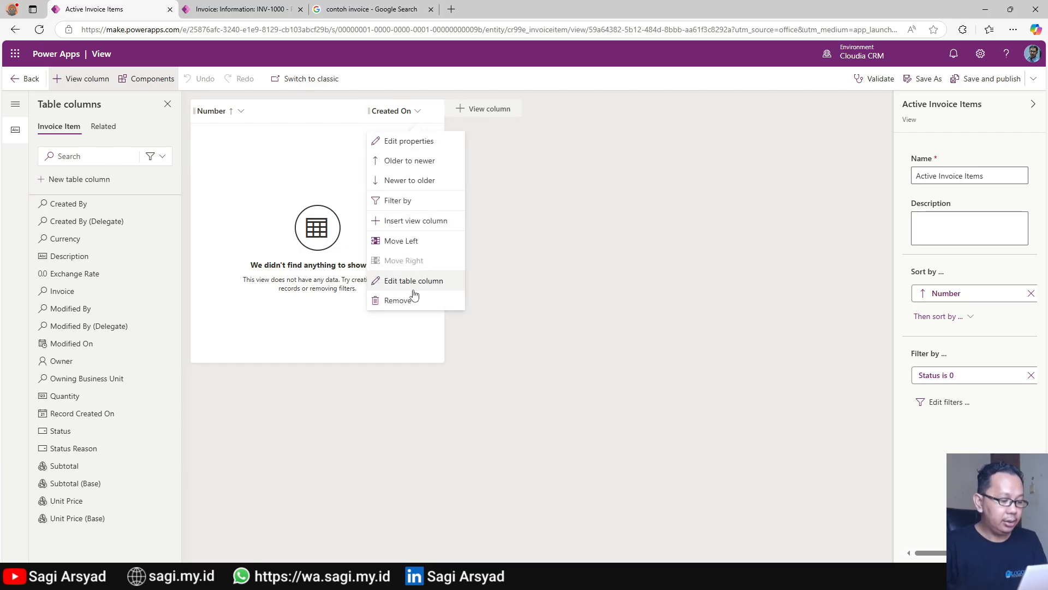
pyautogui.click(398, 301)
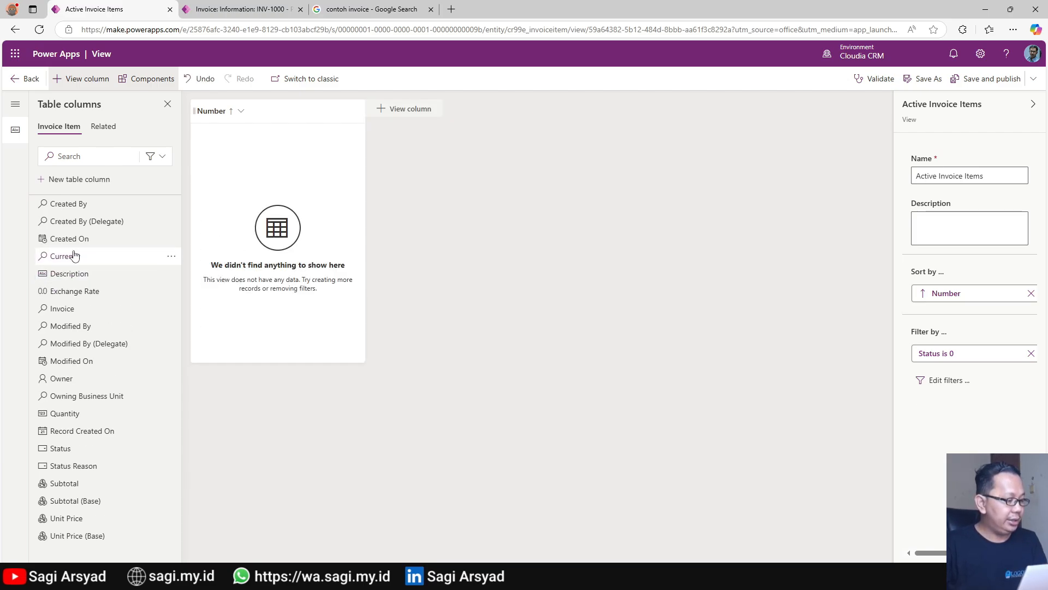
pyautogui.moveTo(86, 279); pyautogui.dragTo(382, 134)
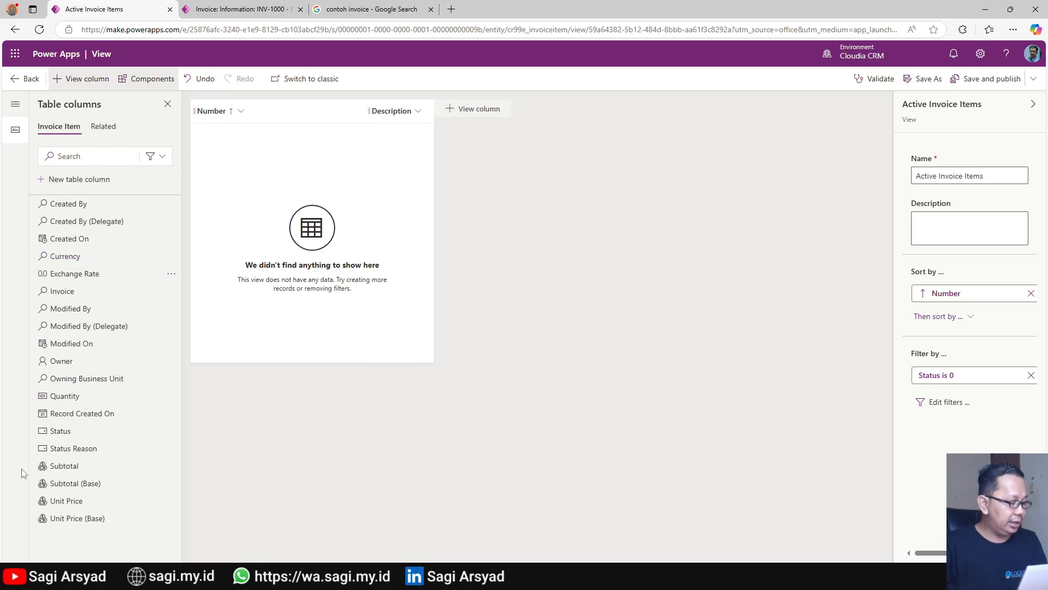
pyautogui.moveTo(62, 397); pyautogui.dragTo(416, 162)
pyautogui.moveTo(60, 397); pyautogui.dragTo(426, 117)
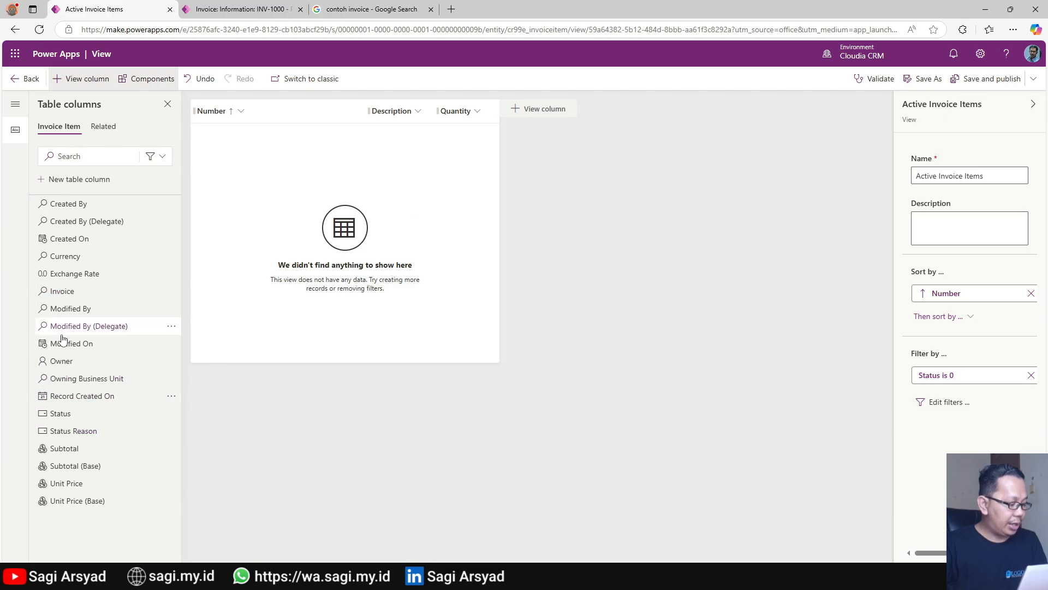
pyautogui.moveTo(66, 480); pyautogui.dragTo(442, 125)
pyautogui.moveTo(52, 449); pyautogui.dragTo(570, 117)
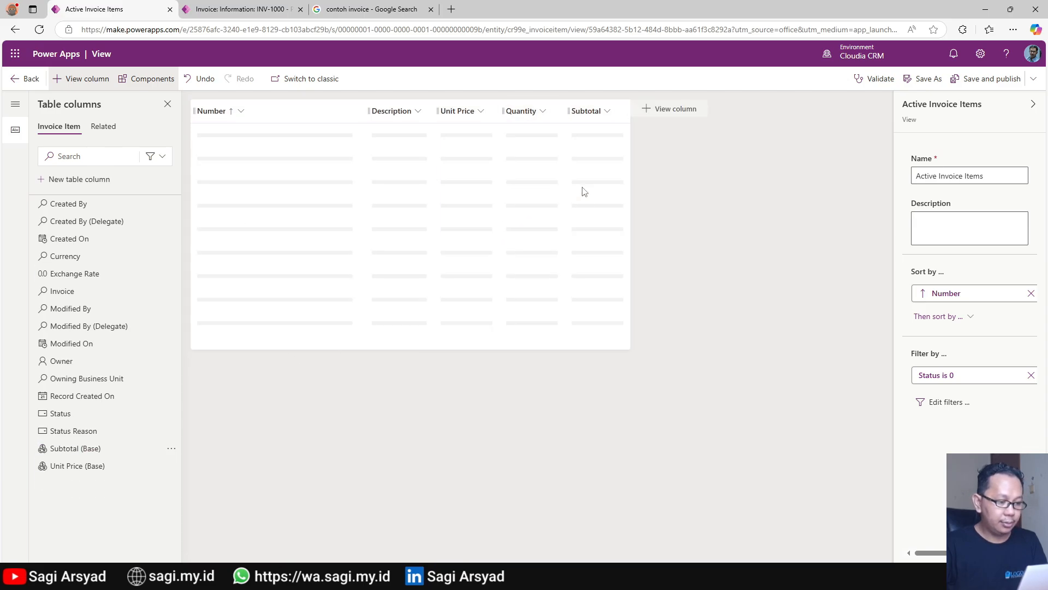
pyautogui.click(993, 77)
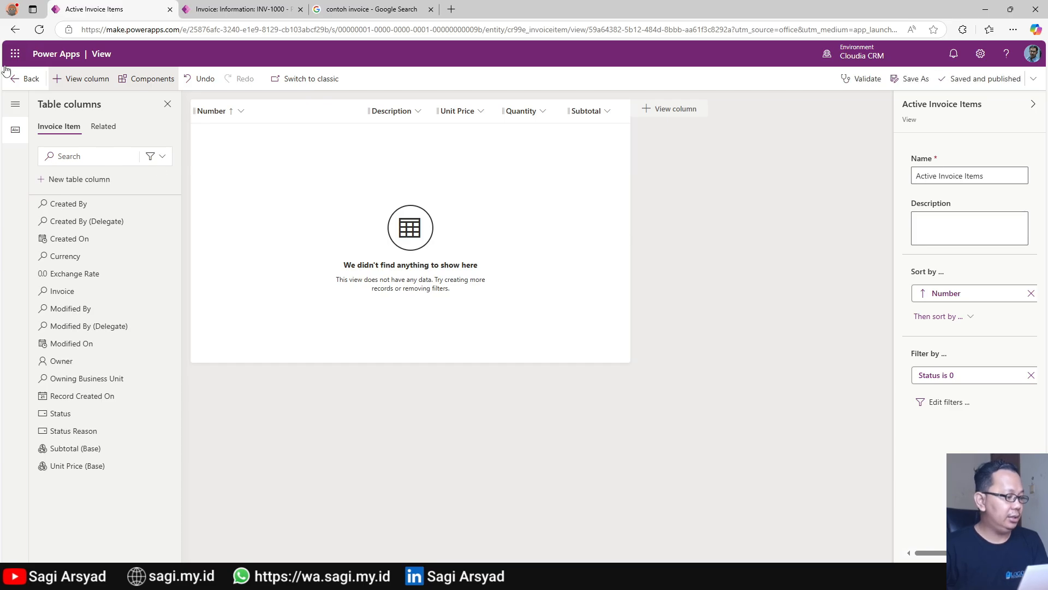
# - Create a quick create form named New Invoice item for the Invoice Item table
pyautogui.click(24, 78)
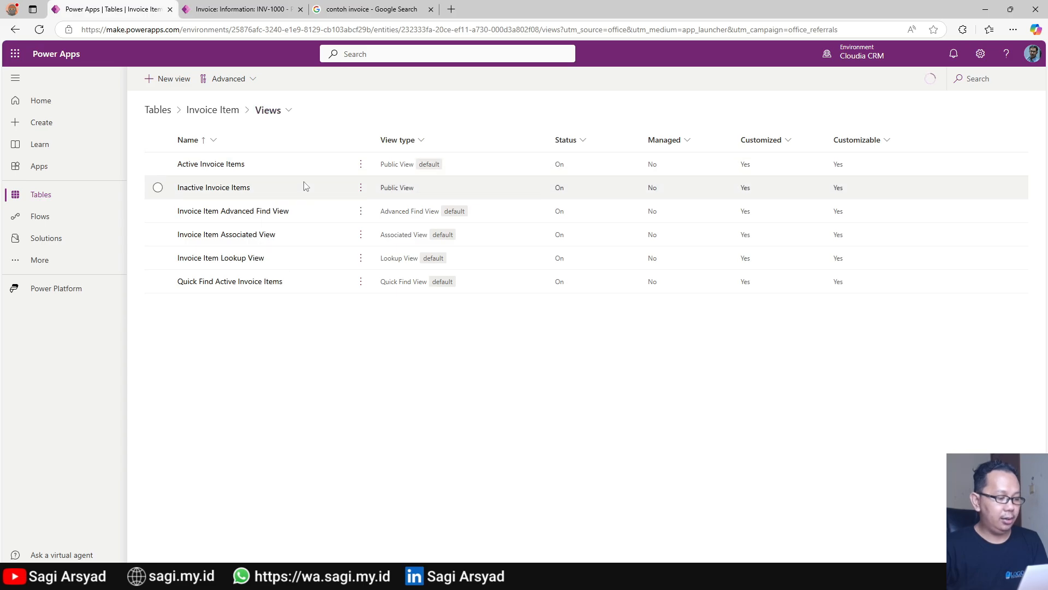
pyautogui.click(279, 109)
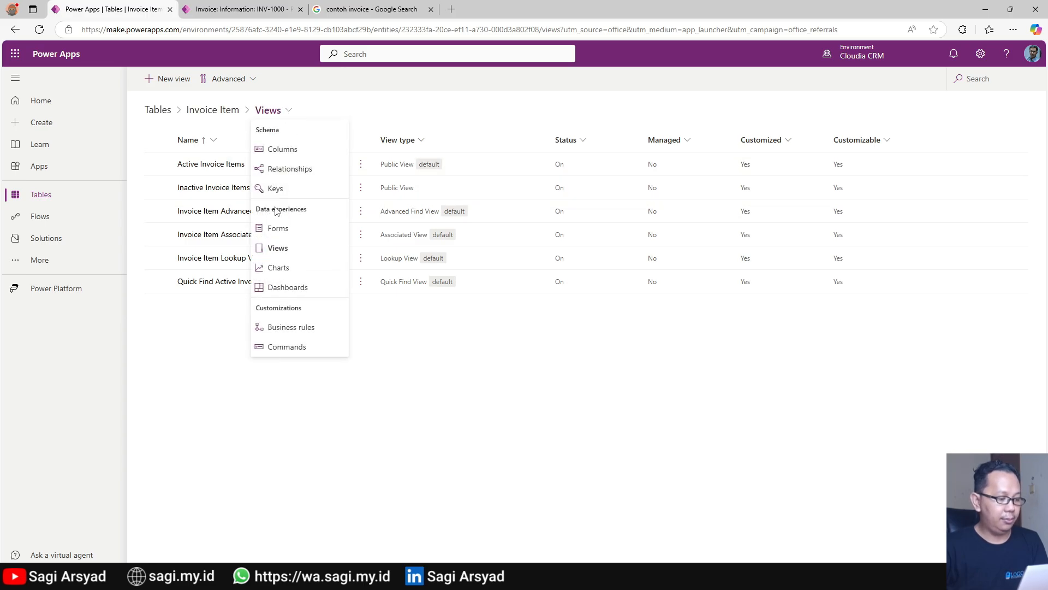
pyautogui.click(275, 229)
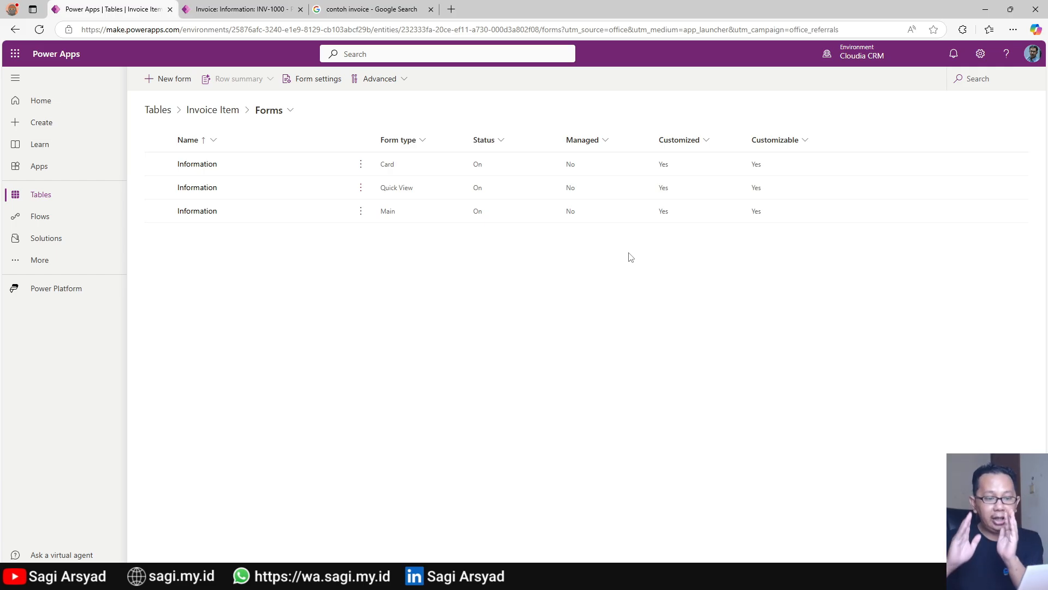
pyautogui.click(163, 82)
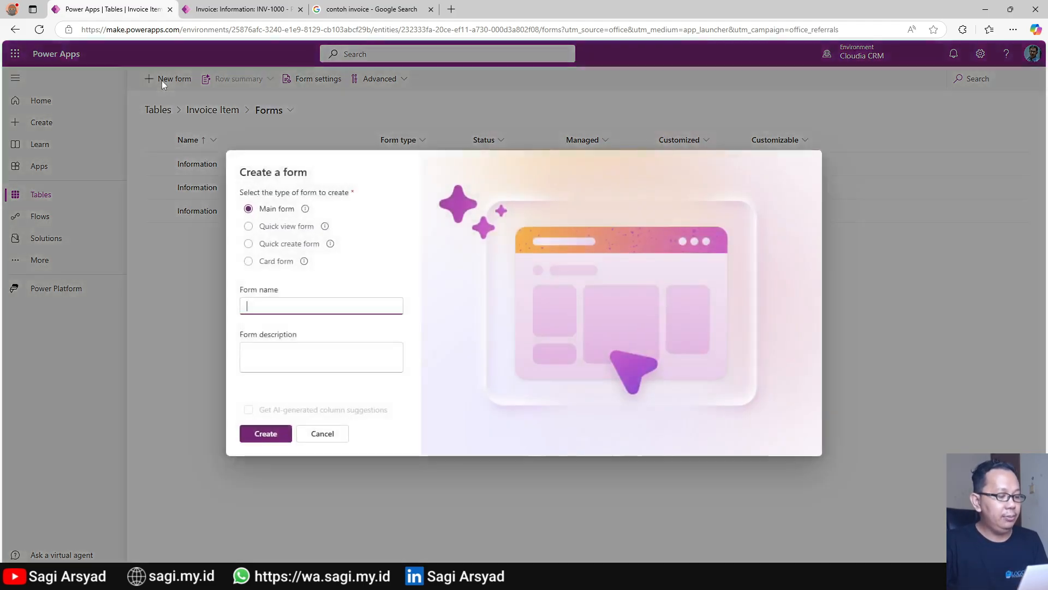
pyautogui.click(282, 251)
pyautogui.click(273, 305)
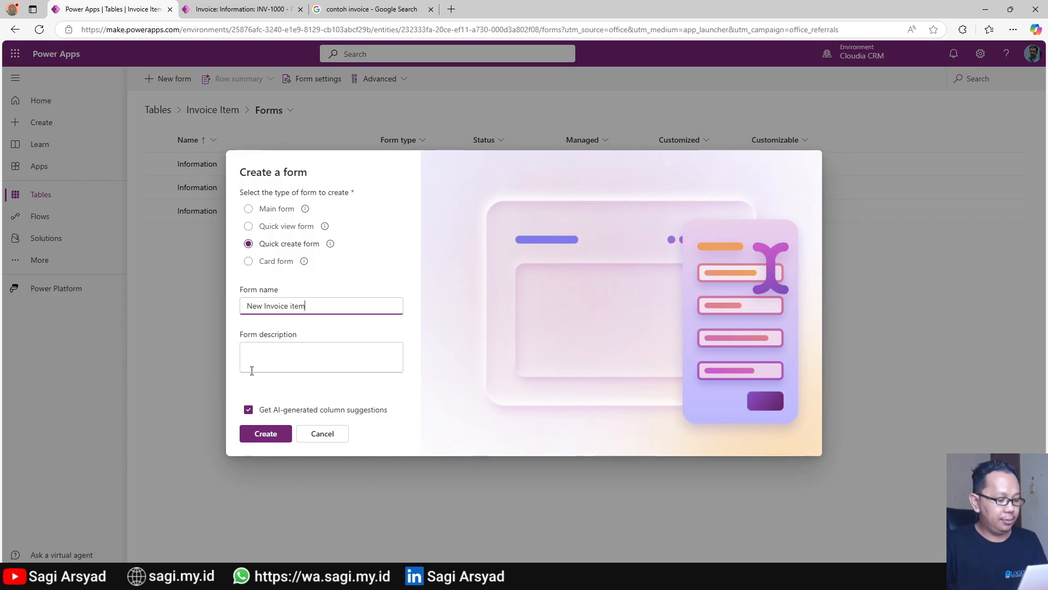
pyautogui.click(266, 434)
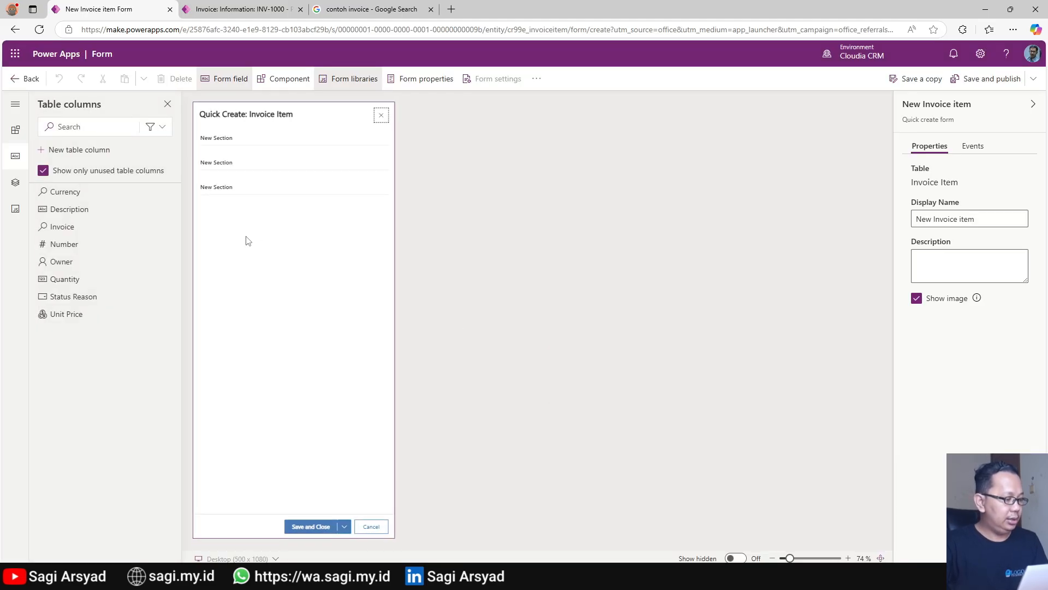
# - Add Description, Unit Price and Quantity to the first section of the quick create form, and save and publish it
pyautogui.moveTo(70, 212); pyautogui.dragTo(241, 150)
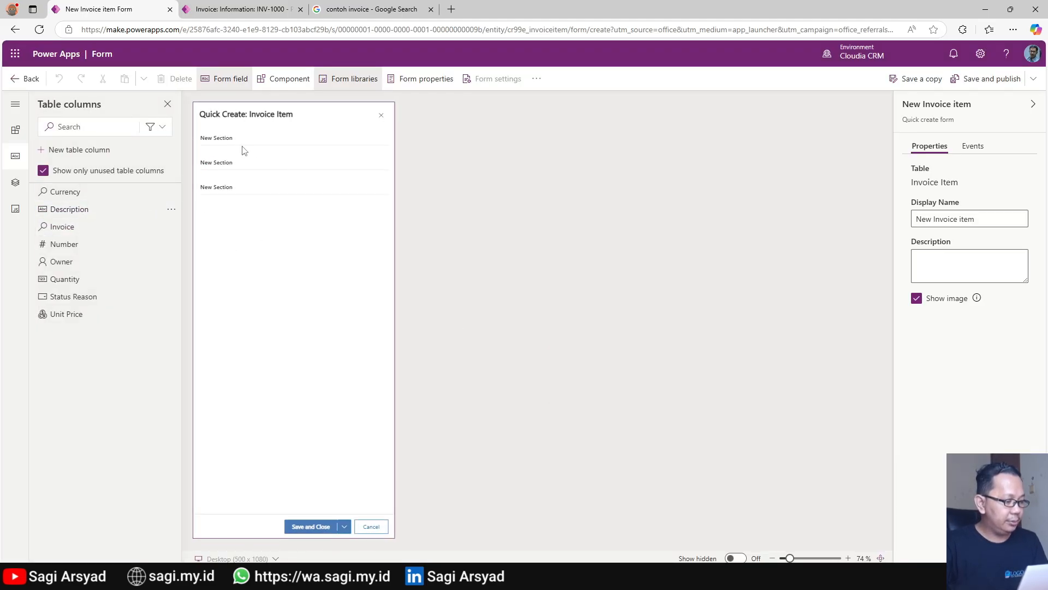
pyautogui.click(68, 210)
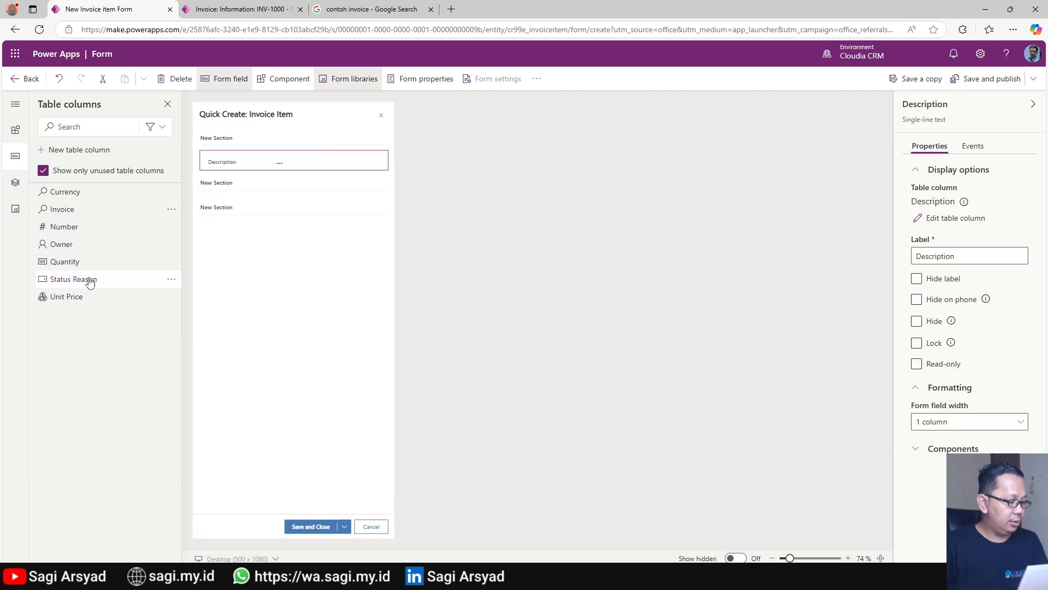
pyautogui.click(86, 298)
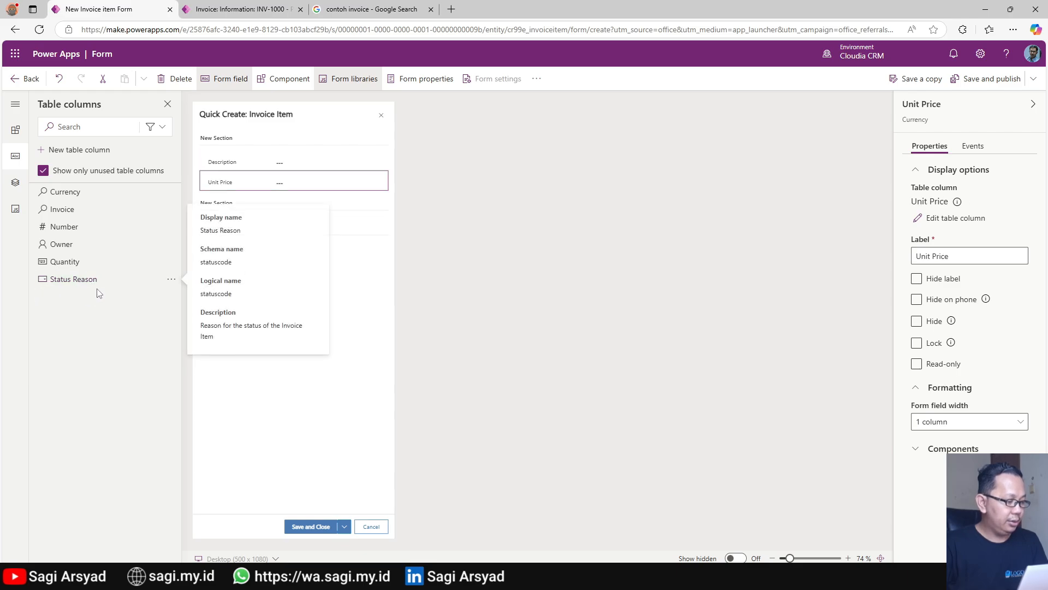
pyautogui.click(77, 261)
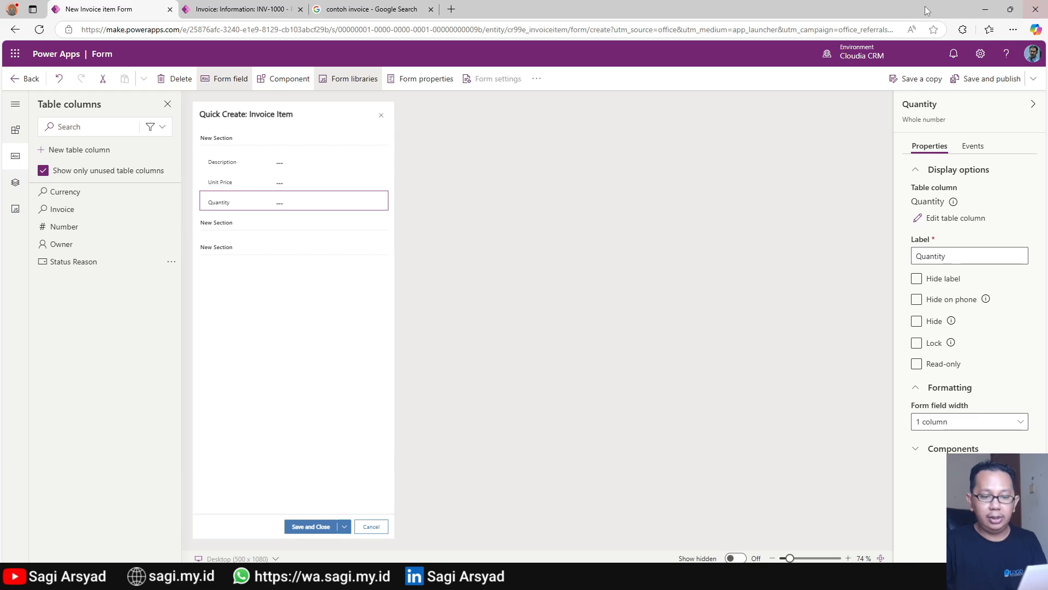
pyautogui.click(999, 80)
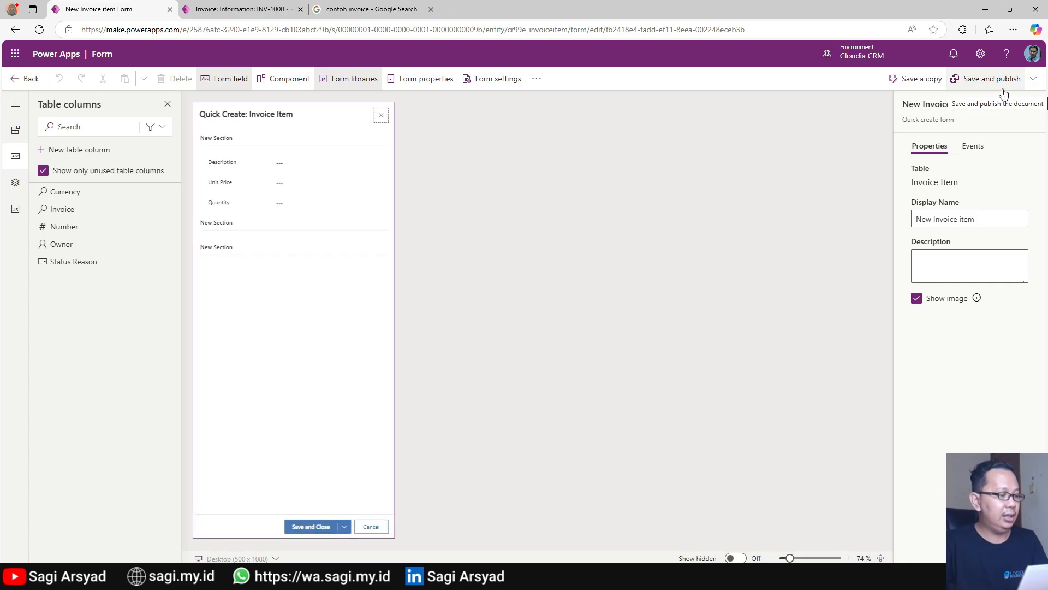
# - Reload the existing invoice record in the Cloudia CRM app and check which form a new invoice item opens from the Items subgrid
pyautogui.click(252, 5)
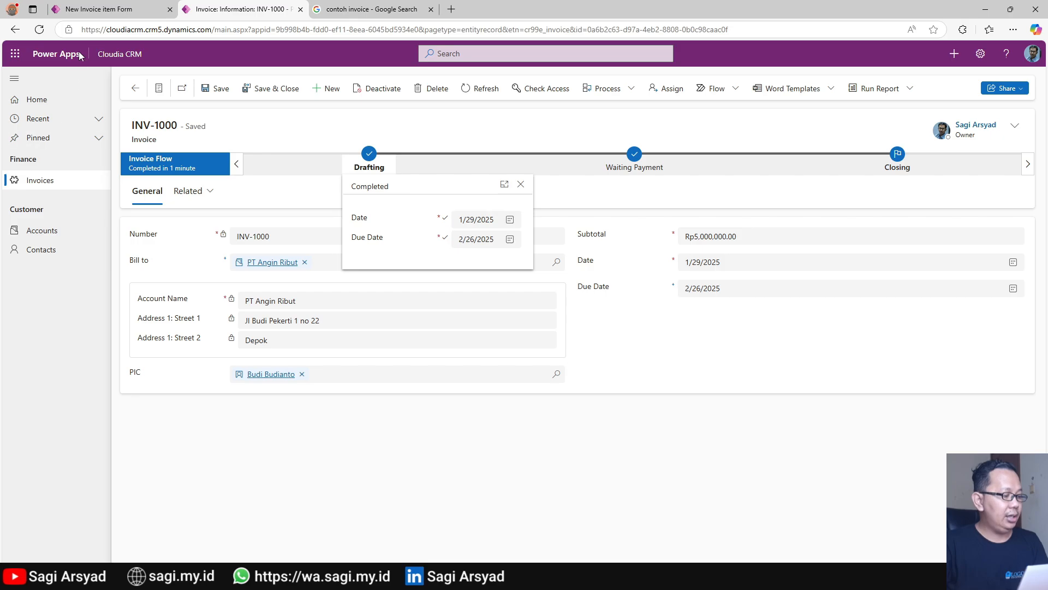
pyautogui.click(46, 37)
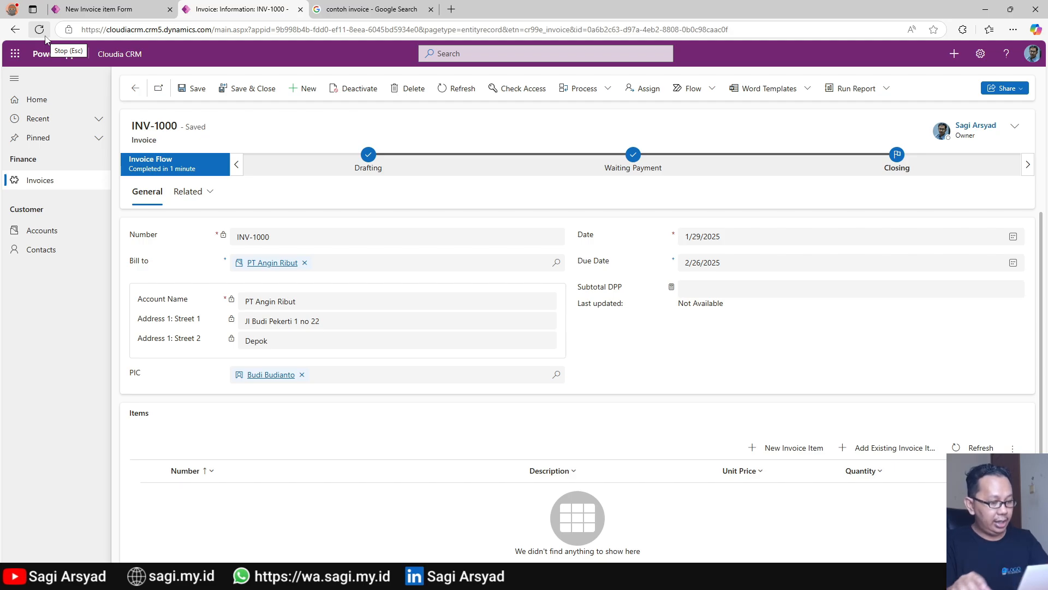
pyautogui.click(788, 449)
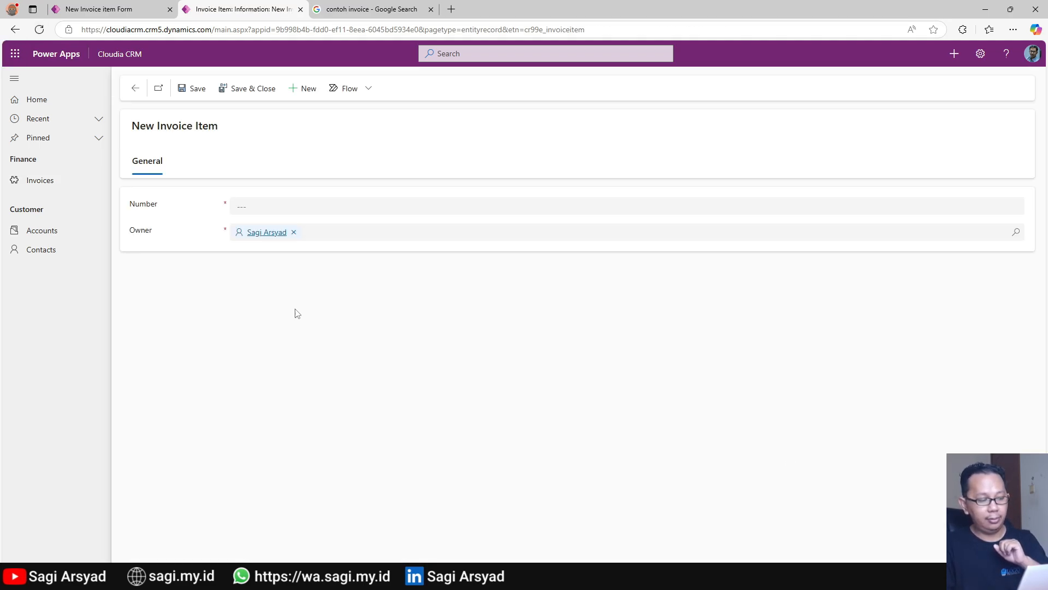
pyautogui.click(135, 88)
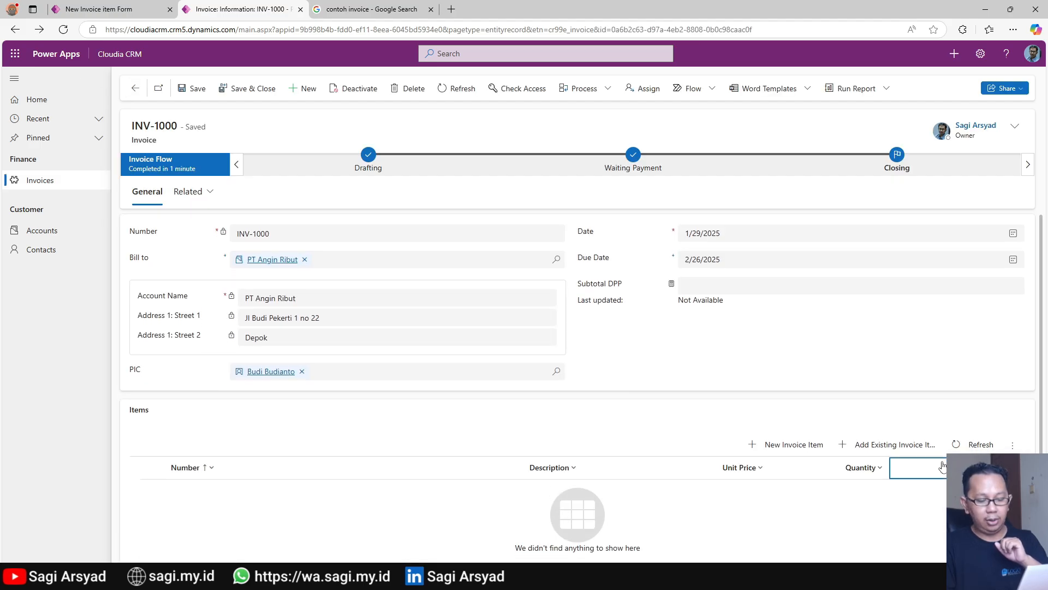
pyautogui.click(759, 391)
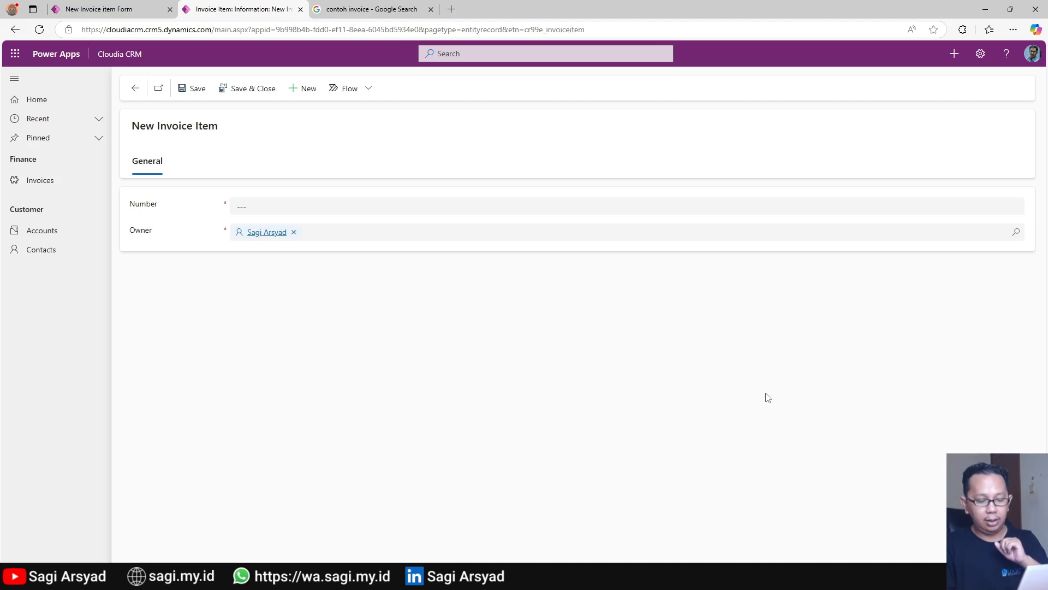
pyautogui.click(135, 89)
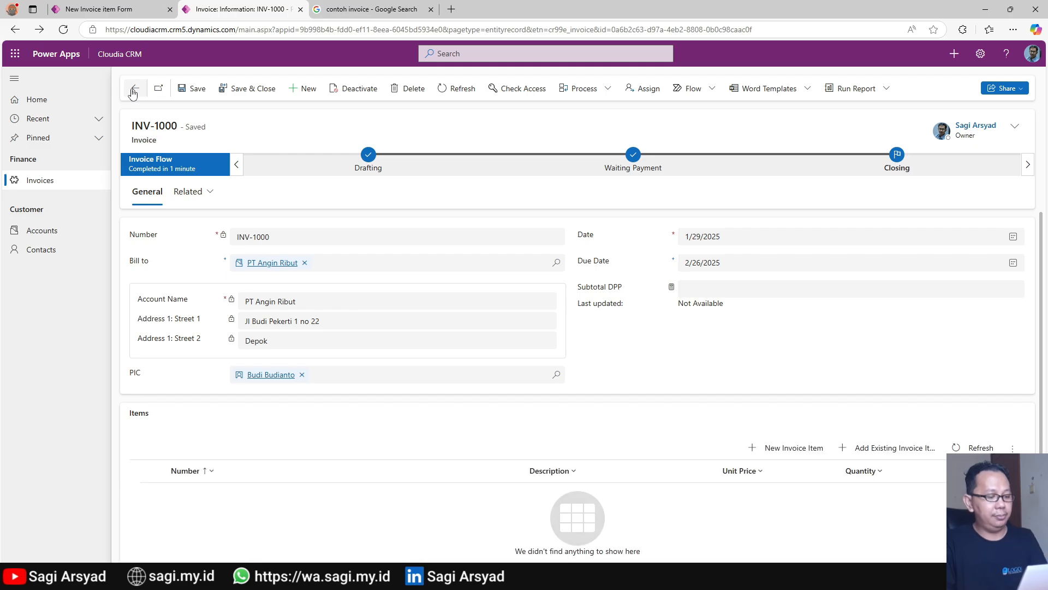
# - Start a new invoice from the Active Invoices list, billed to PT Angin Ribut, with the company's contact as PIC
pyautogui.click(135, 89)
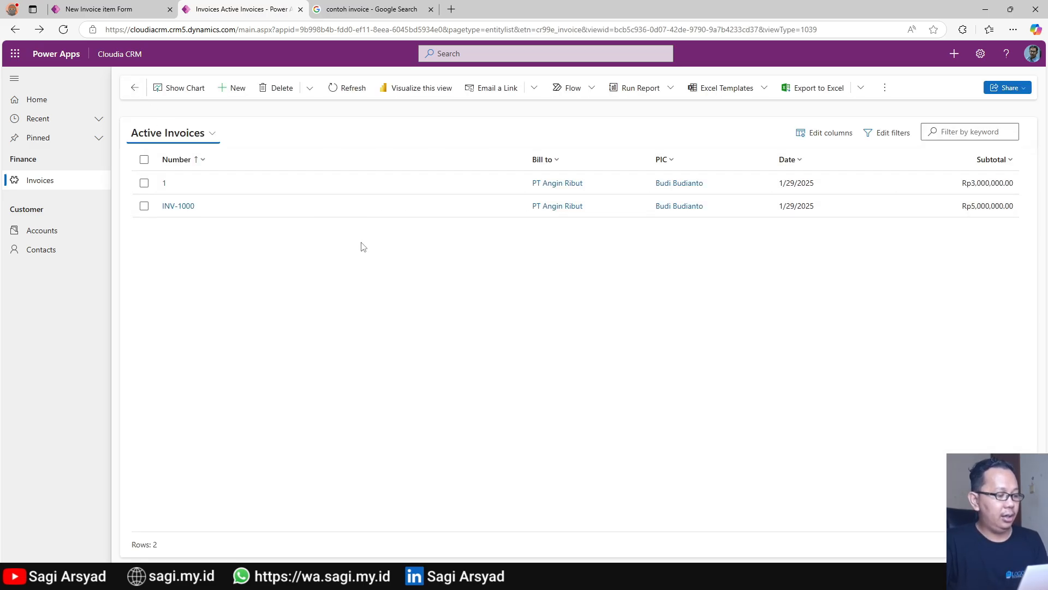
pyautogui.click(236, 87)
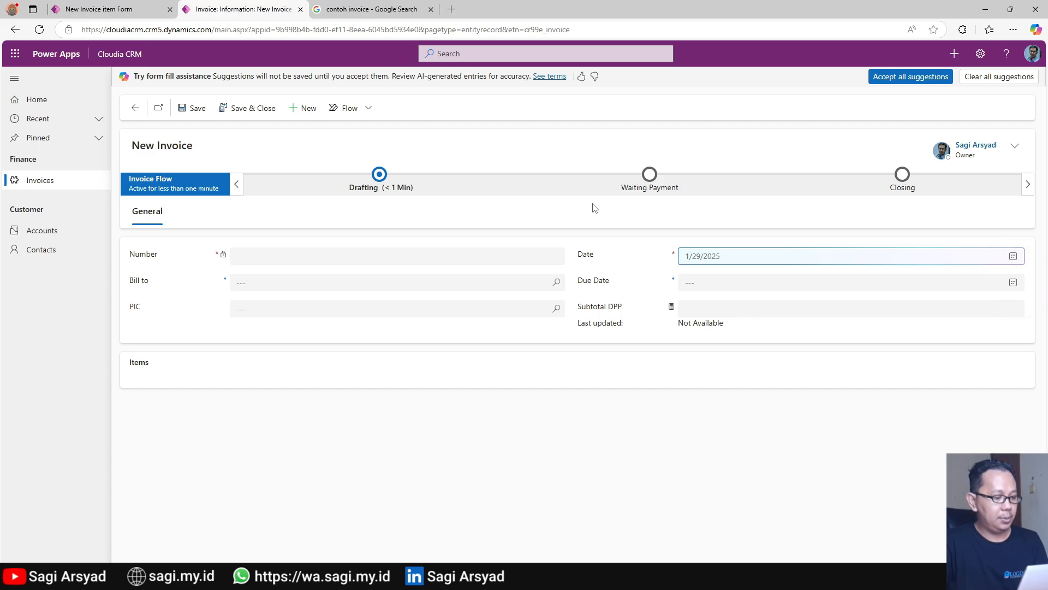
pyautogui.click(461, 281)
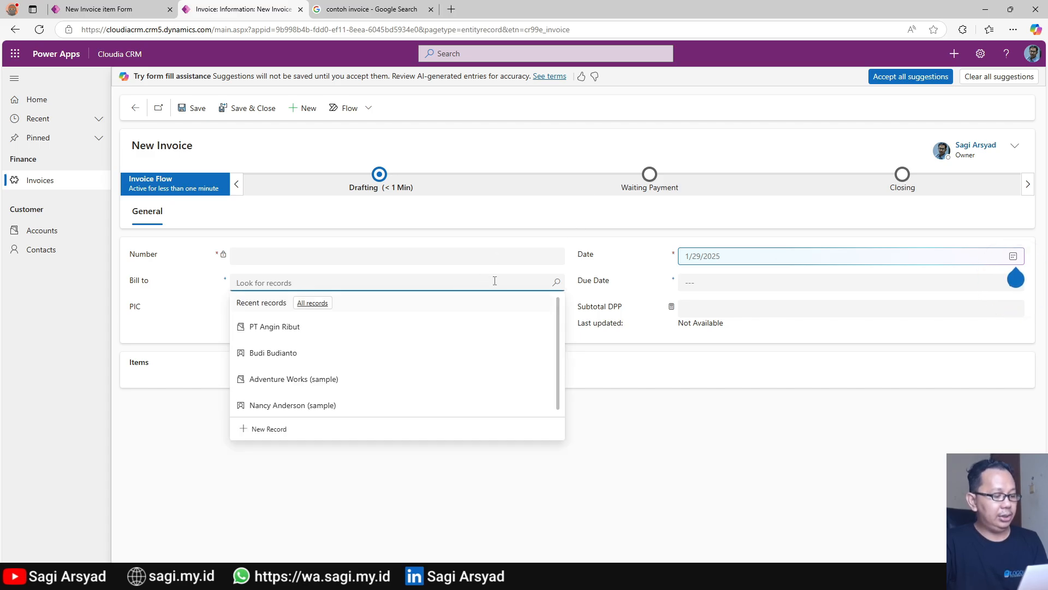
pyautogui.click(408, 335)
pyautogui.click(554, 401)
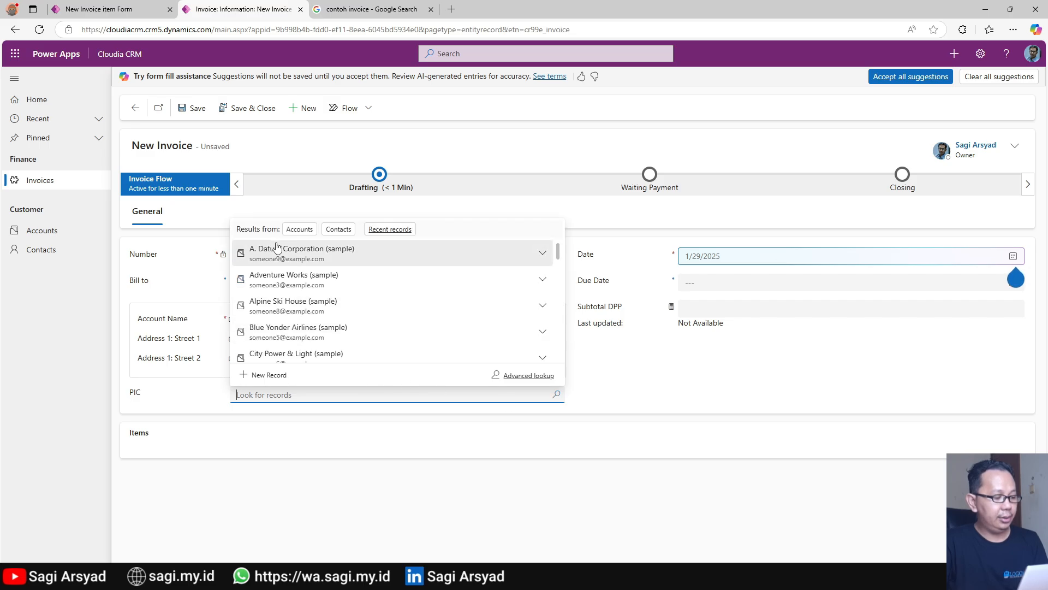
pyautogui.scroll(-3, 268, 344)
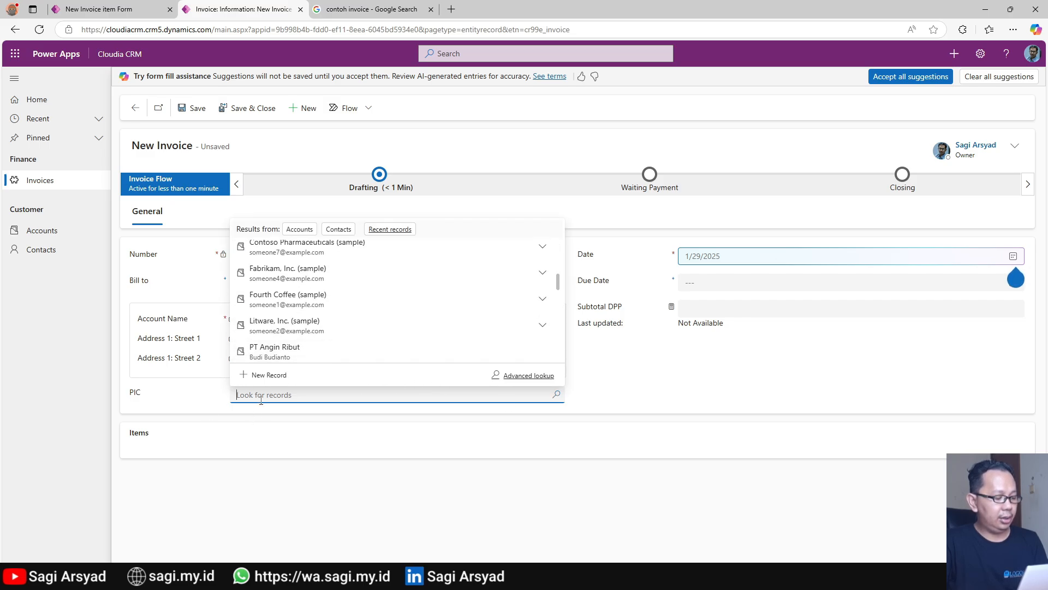
pyautogui.write('budi')
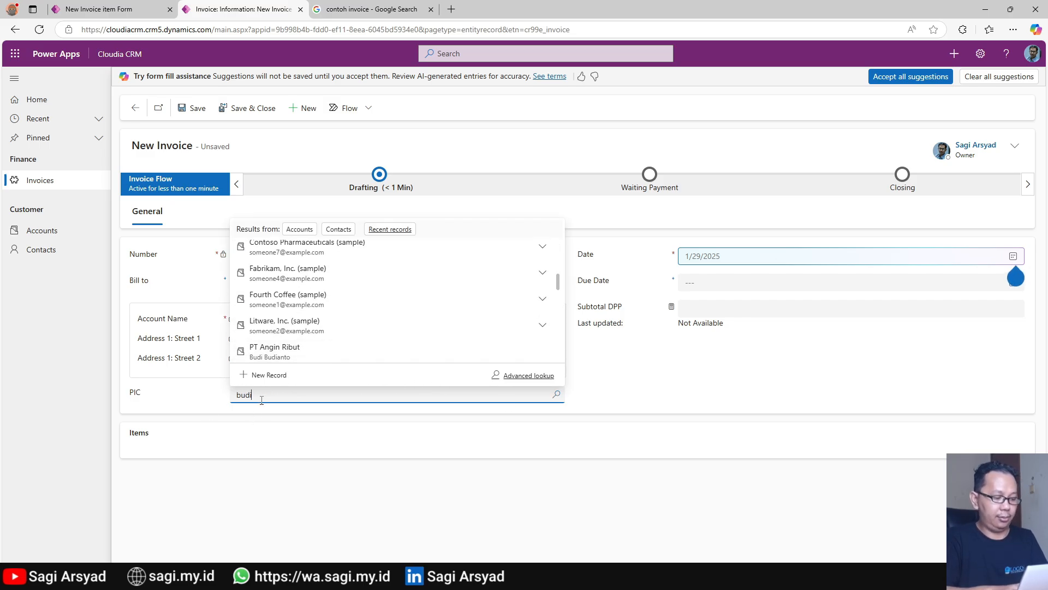
pyautogui.click(268, 346)
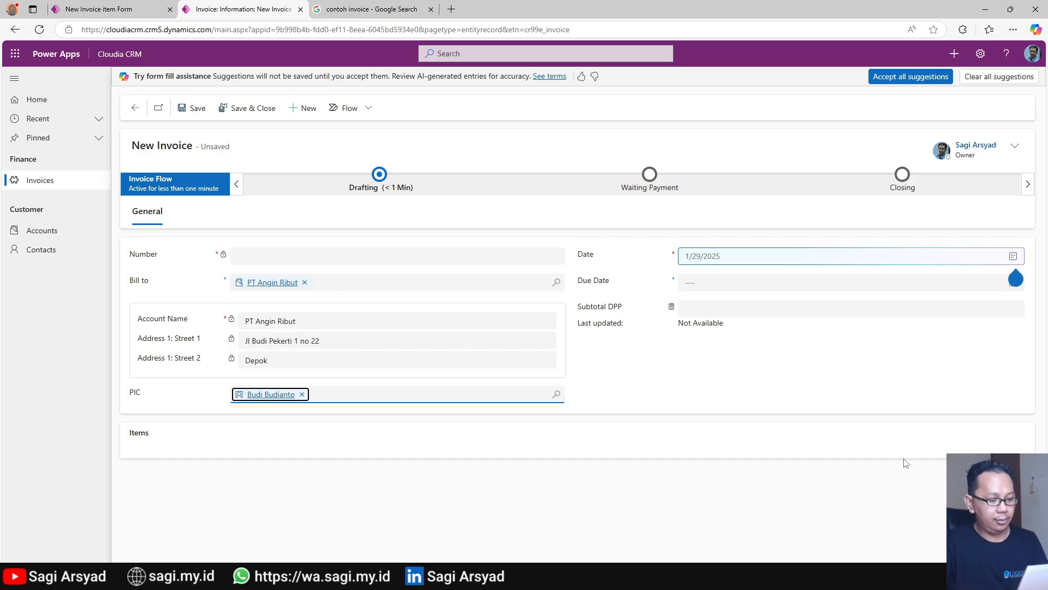
# - Accept the suggested date 1/29/2025, set the due date to 2/19/2025, and save the invoice
pyautogui.click(759, 381)
pyautogui.moveTo(988, 264)
pyautogui.click(1016, 259)
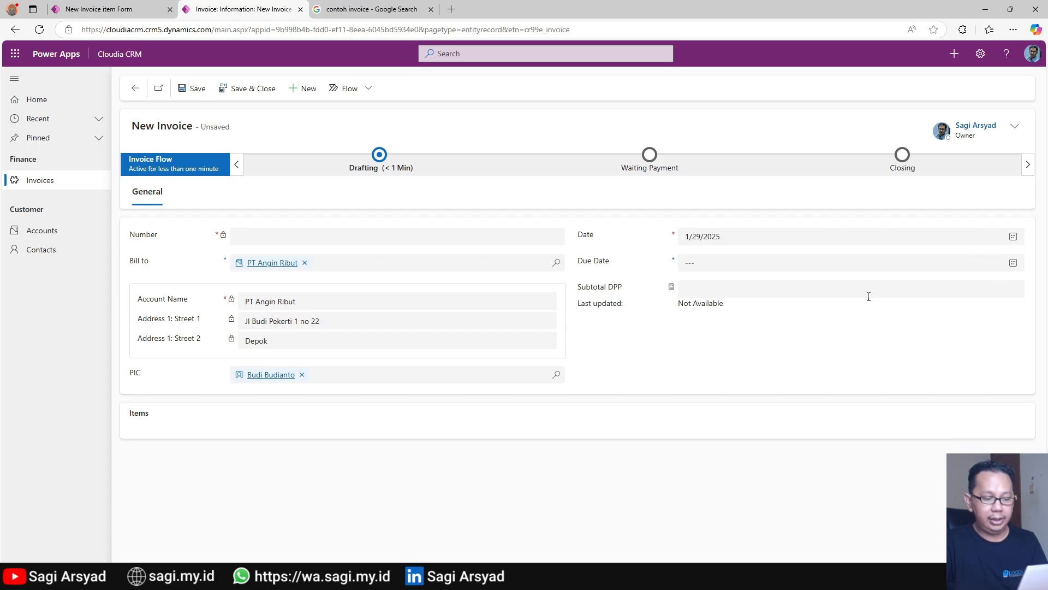
pyautogui.click(1014, 263)
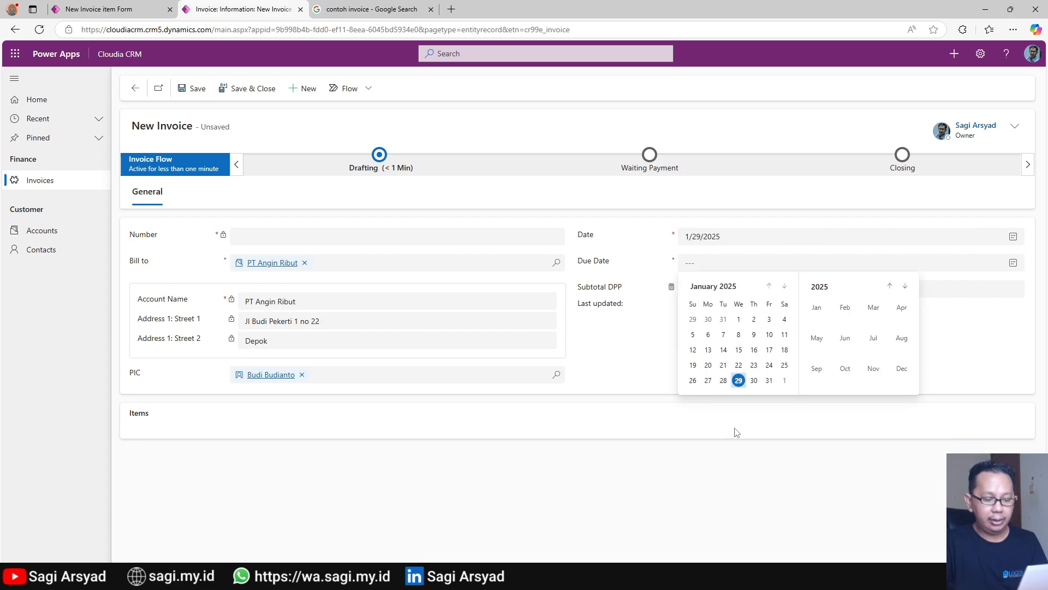
pyautogui.click(754, 381)
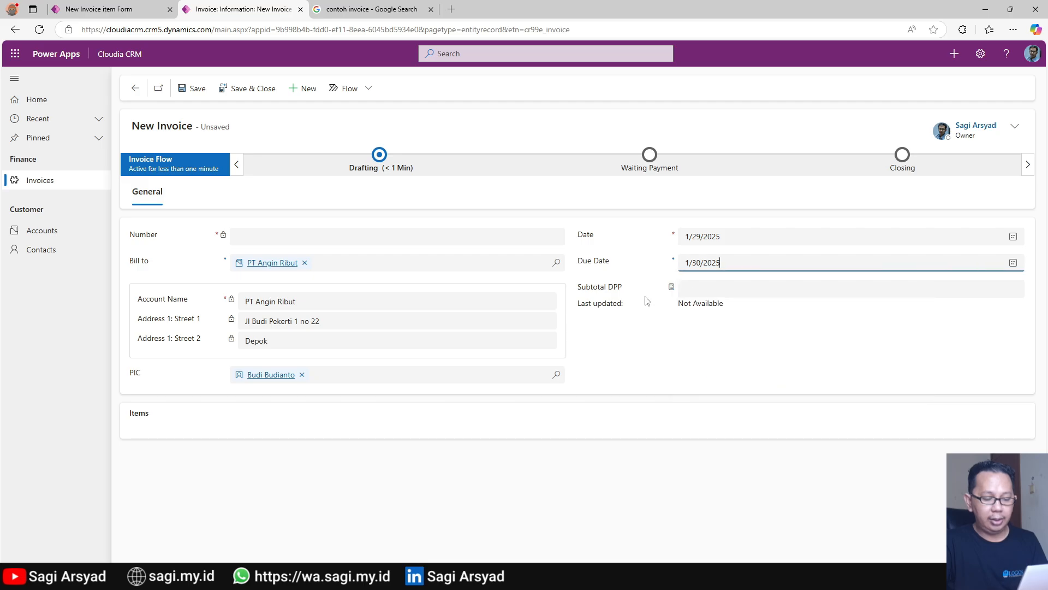
pyautogui.click(1013, 263)
pyautogui.click(784, 286)
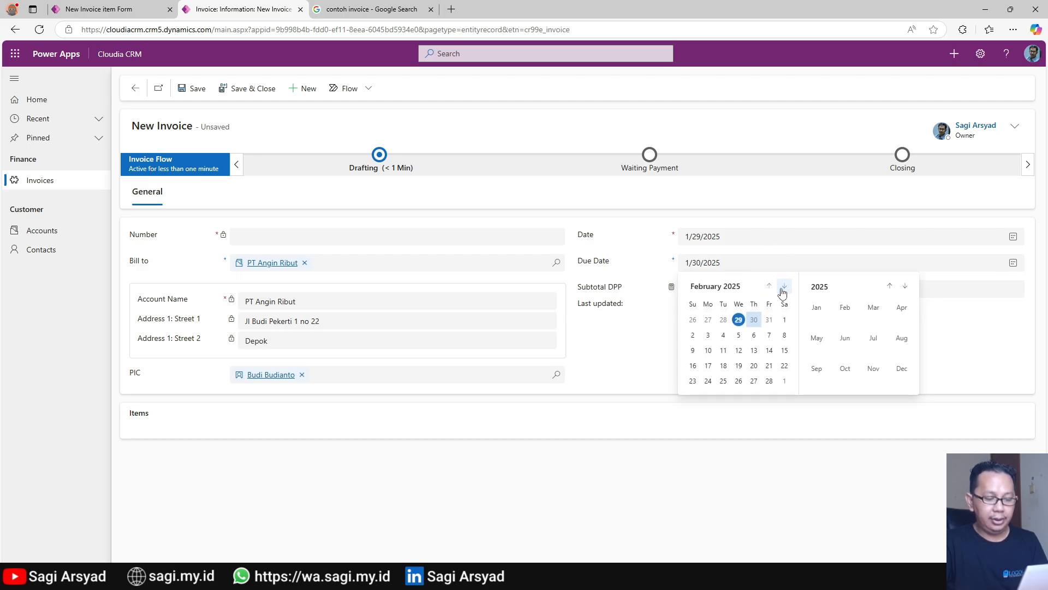
pyautogui.click(738, 335)
pyautogui.click(1014, 263)
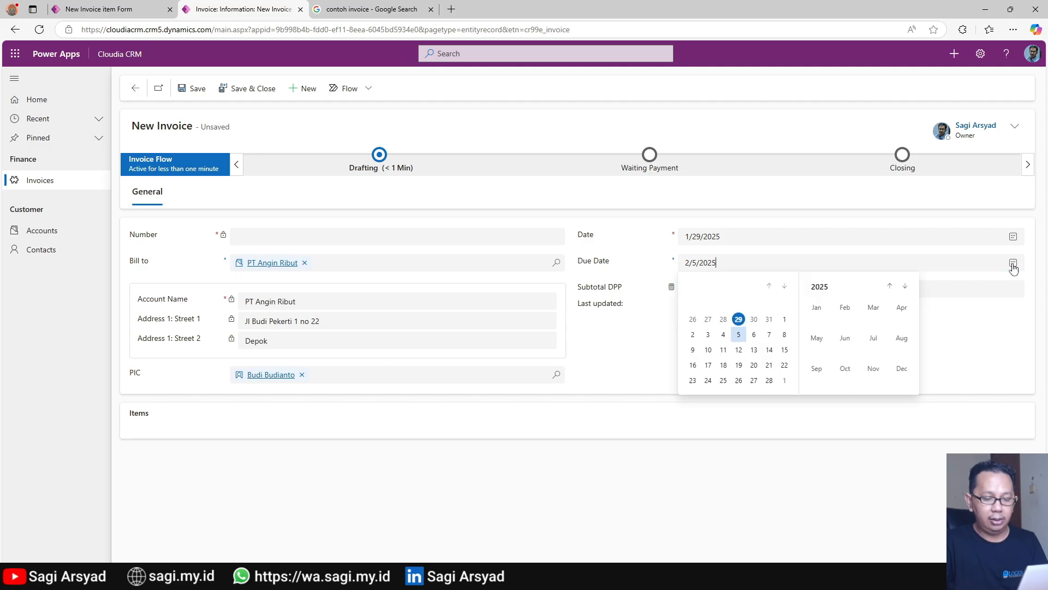
pyautogui.click(739, 365)
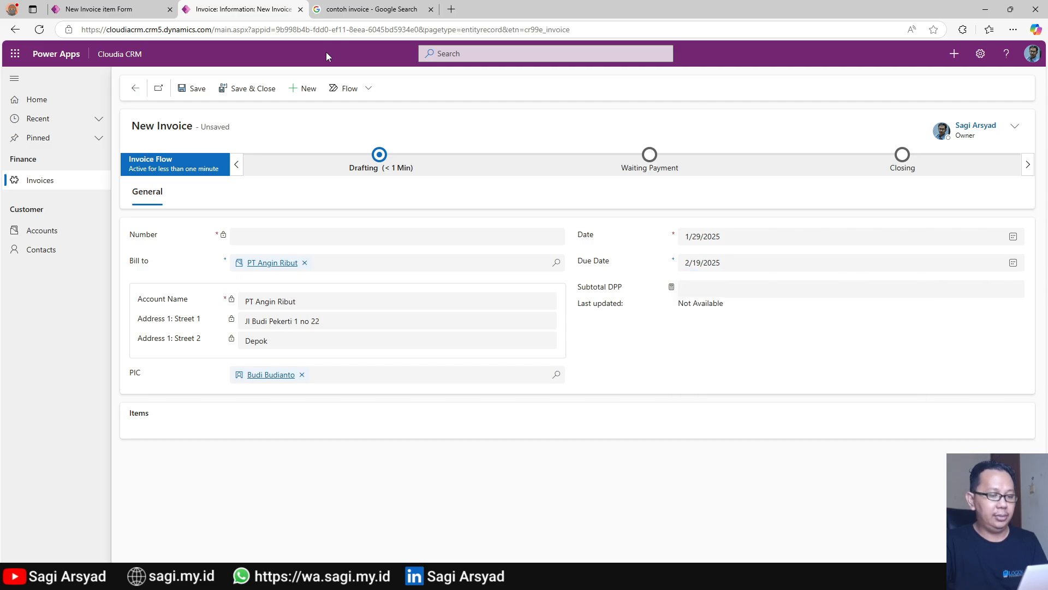
pyautogui.click(211, 87)
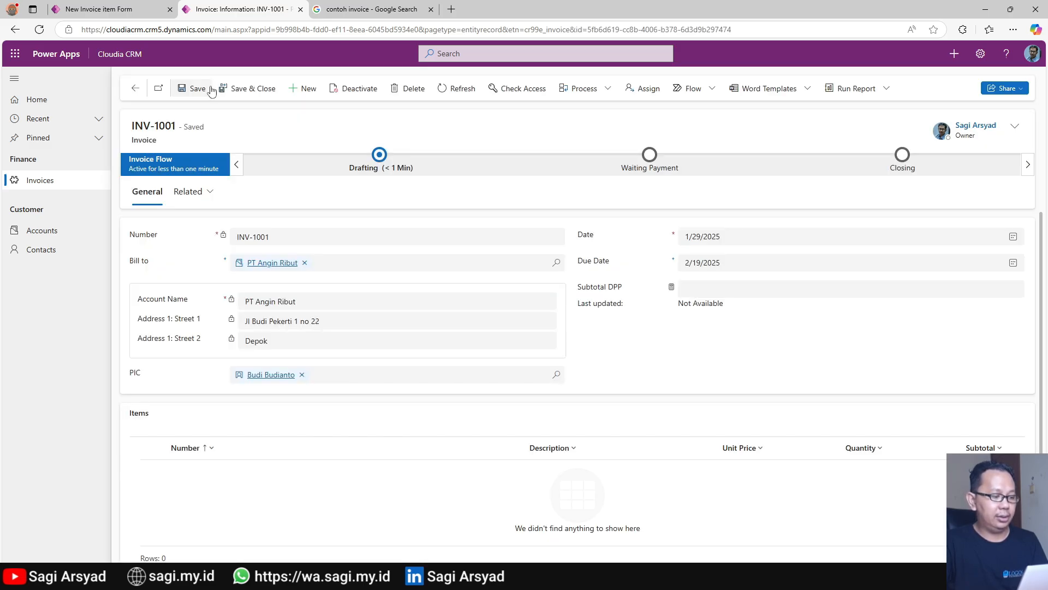
# - Review the new invoice's Drafting stage and Subtotal DPP field, and check the new invoice item form opened from its Items subgrid
pyautogui.click(367, 159)
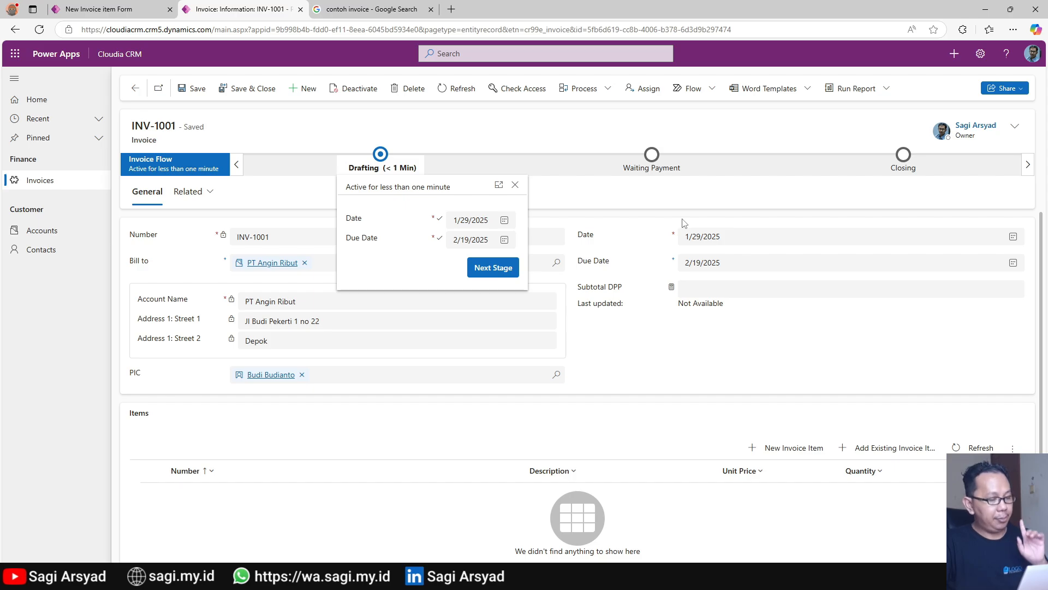
pyautogui.click(675, 294)
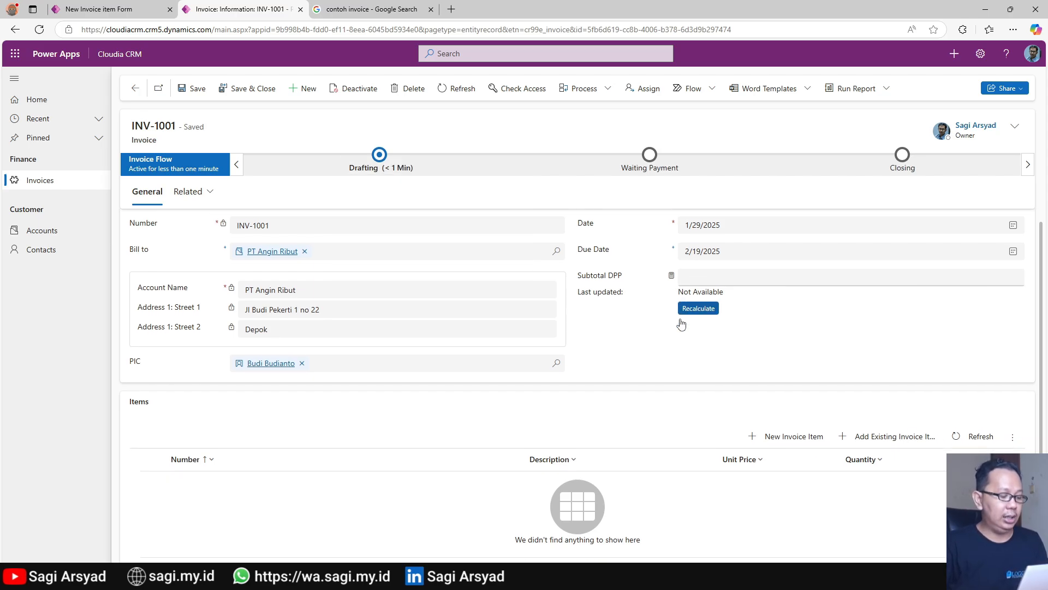
pyautogui.scroll(-1, 690, 330)
pyautogui.click(786, 388)
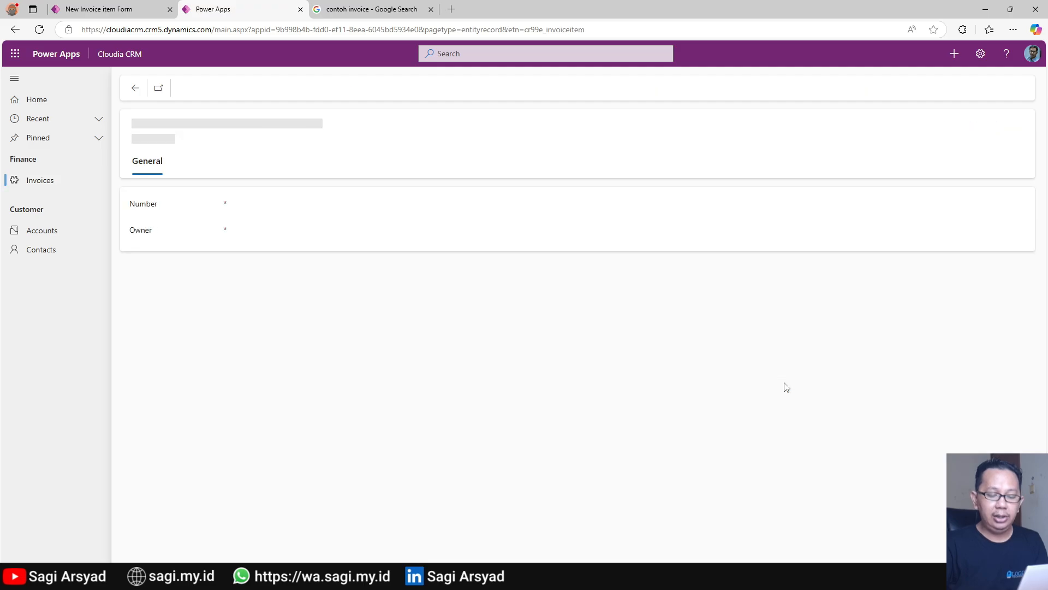
pyautogui.click(127, 92)
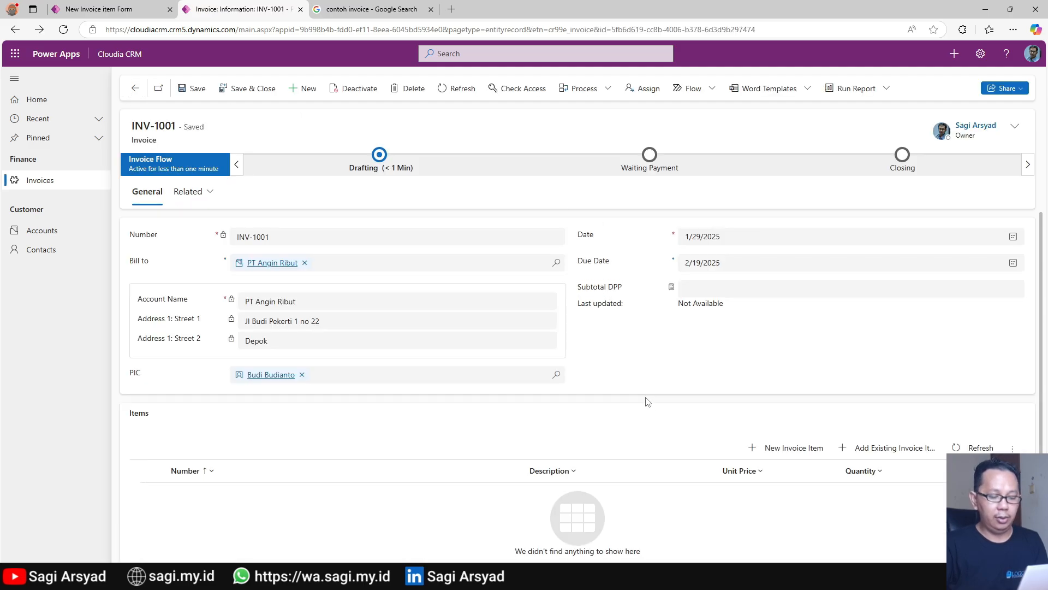
# - Return to the form designer and save and publish the Invoice Item quick create form
pyautogui.click(120, 5)
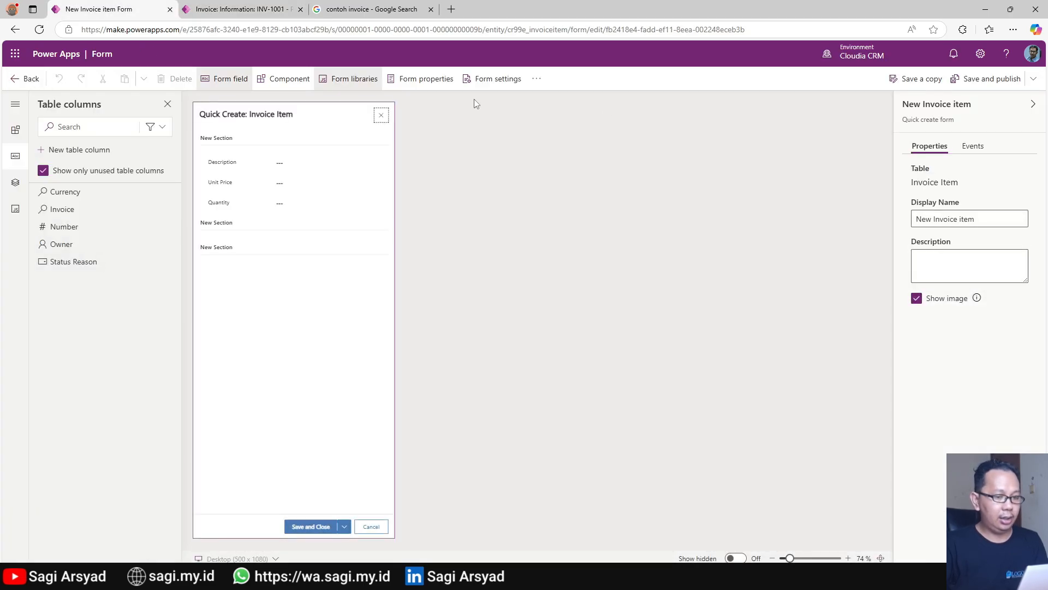
pyautogui.click(977, 78)
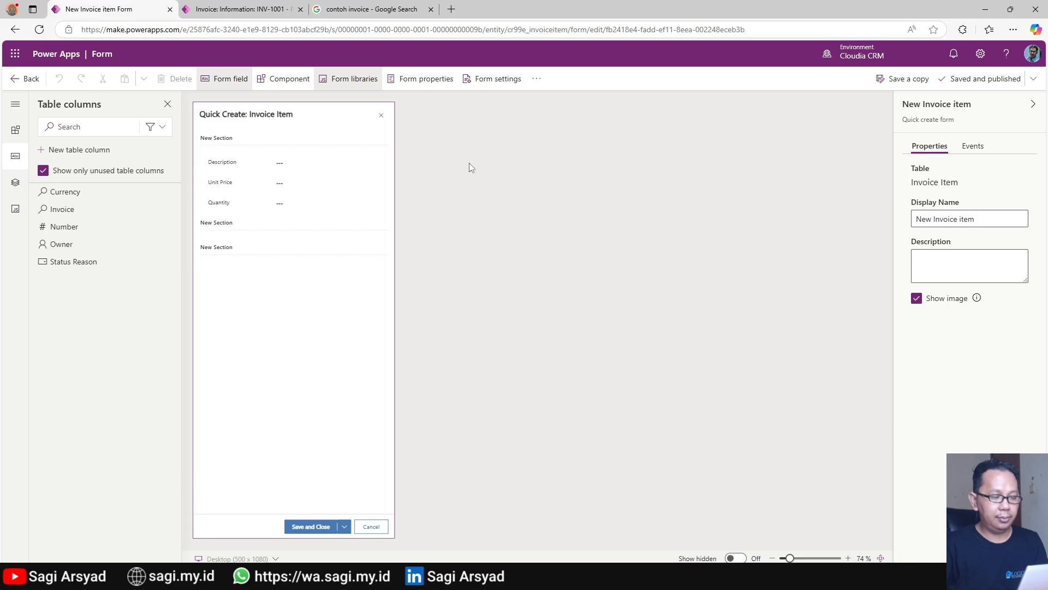
pyautogui.click(32, 79)
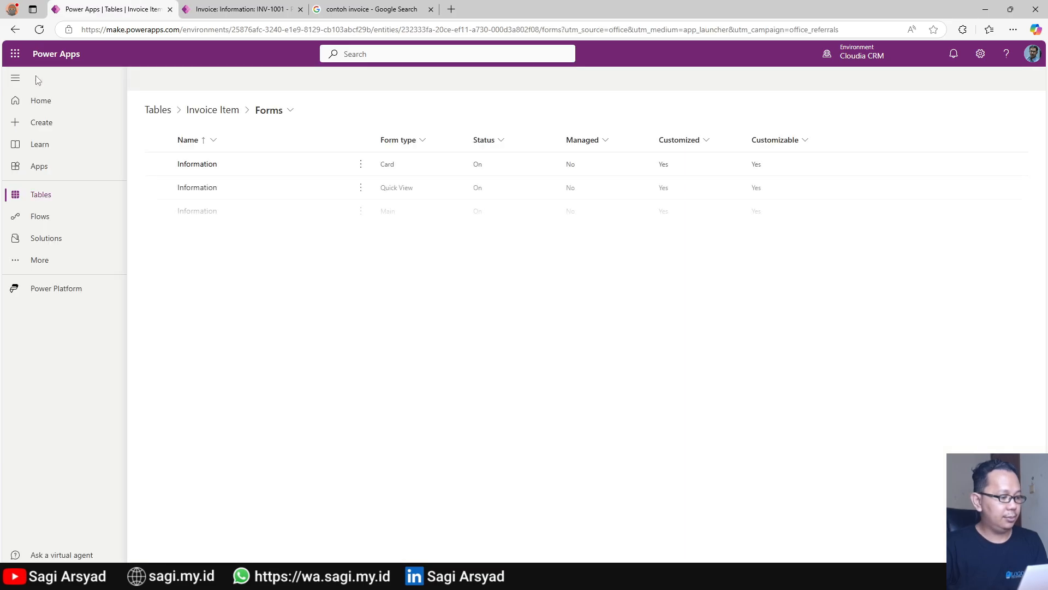
# - Check which form is listed in the Quick Create Form set of the Invoice Item table's form order settings
pyautogui.click(233, 114)
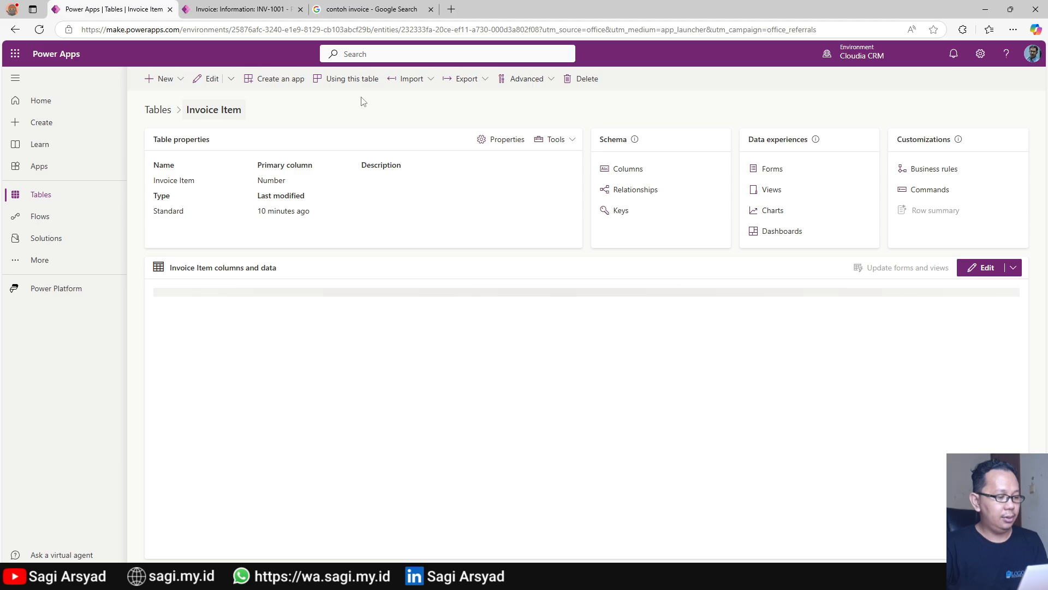
pyautogui.click(771, 169)
pyautogui.click(315, 89)
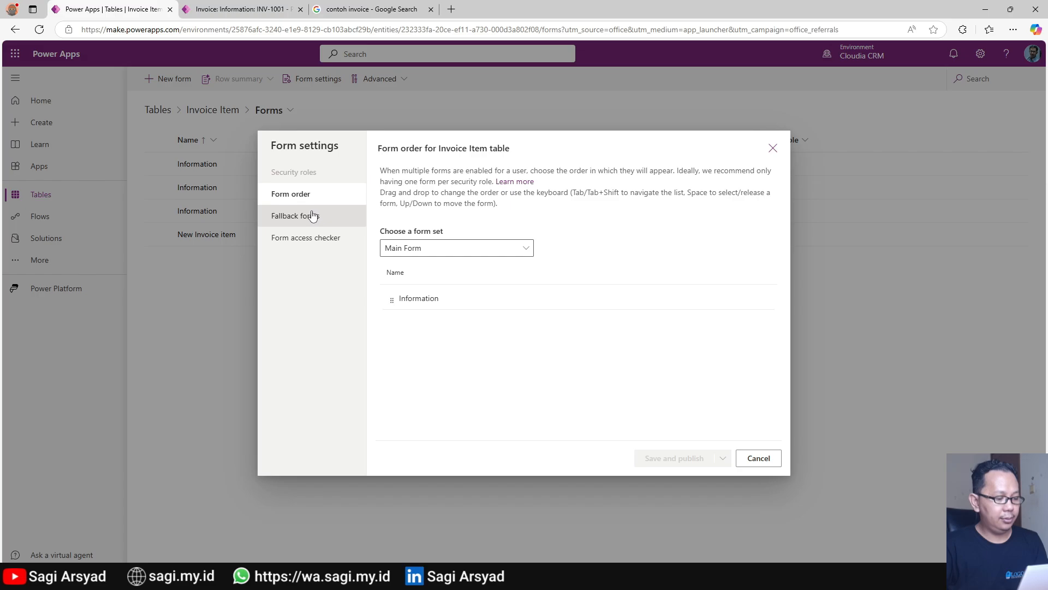
pyautogui.click(471, 249)
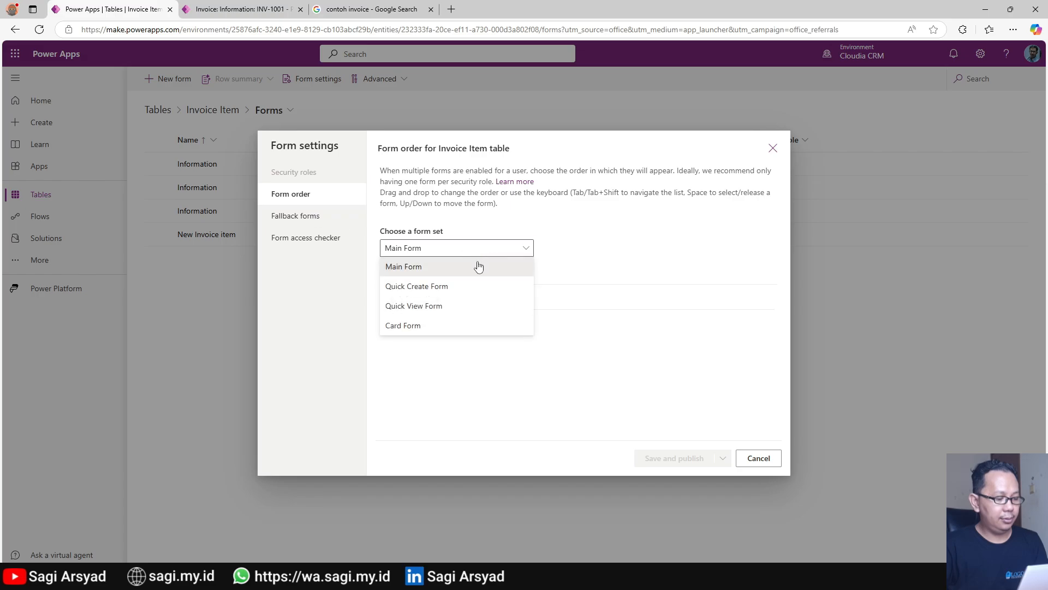
pyautogui.click(480, 287)
pyautogui.click(548, 323)
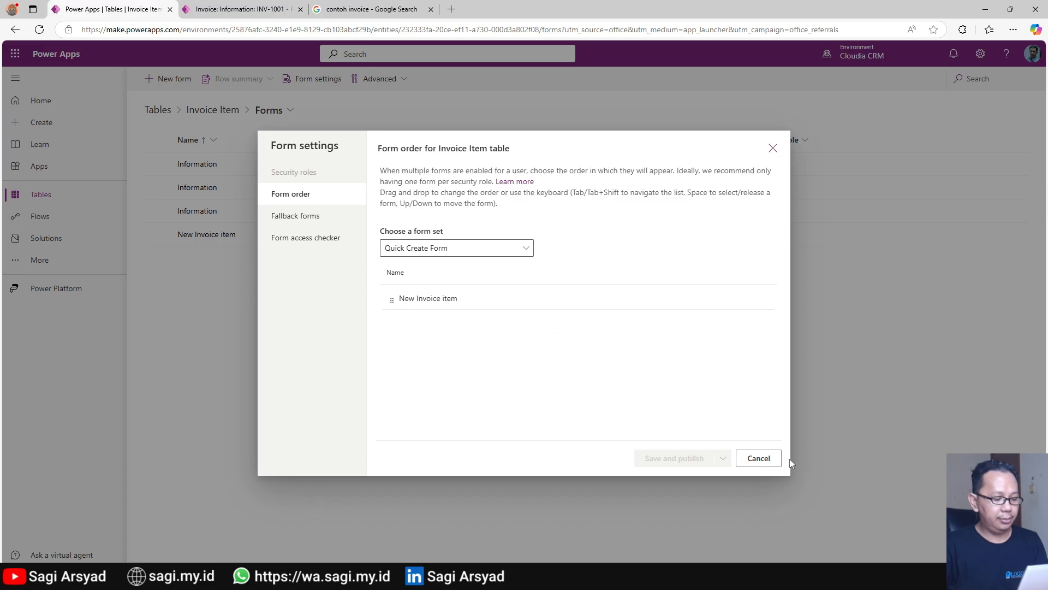
pyautogui.click(775, 459)
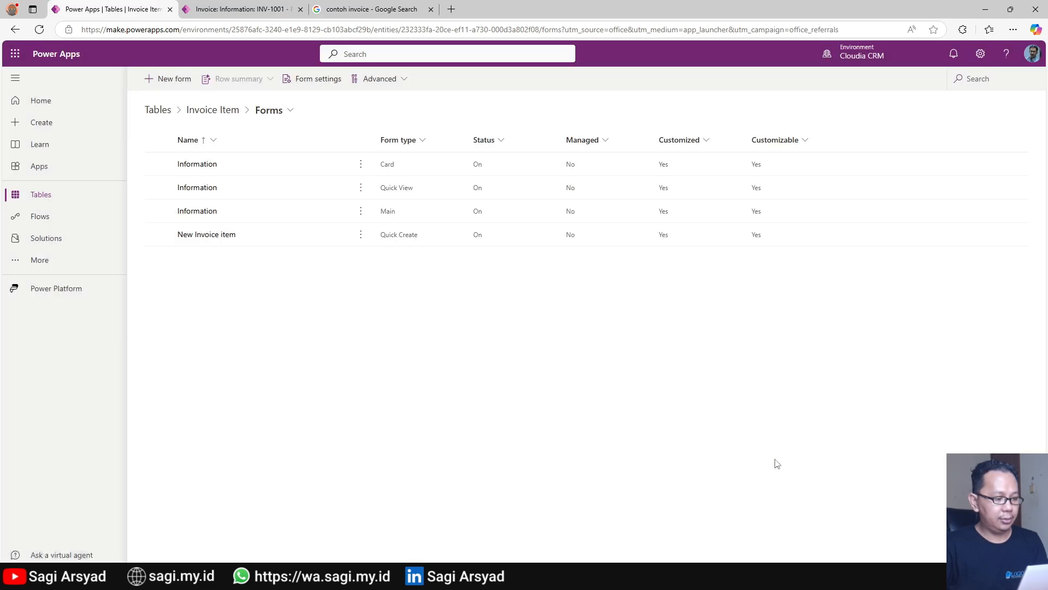
# - Open the Invoice Item table's main Information form for editing
pyautogui.click(203, 108)
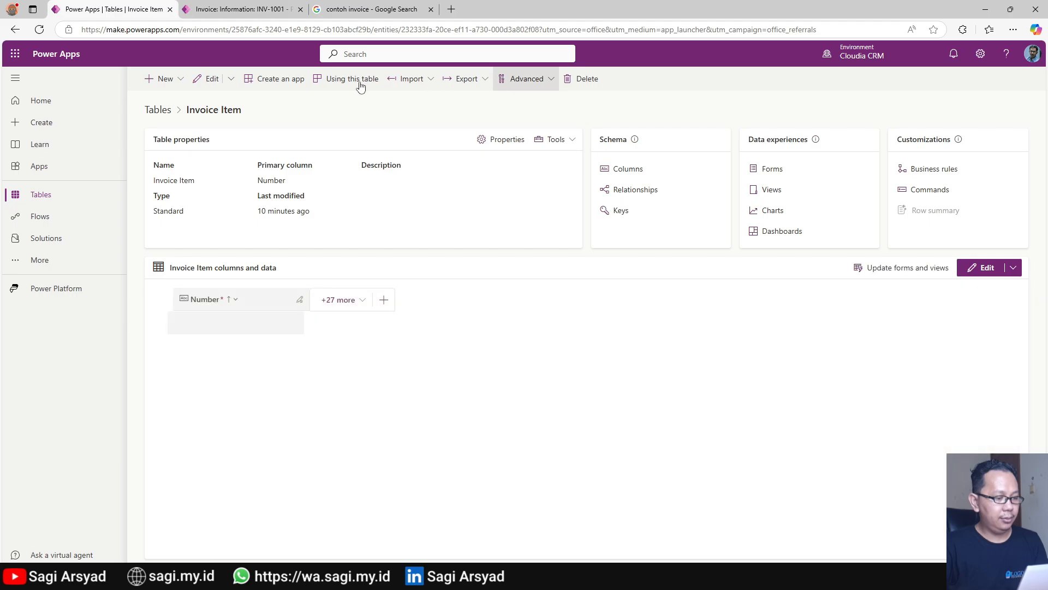
pyautogui.click(763, 168)
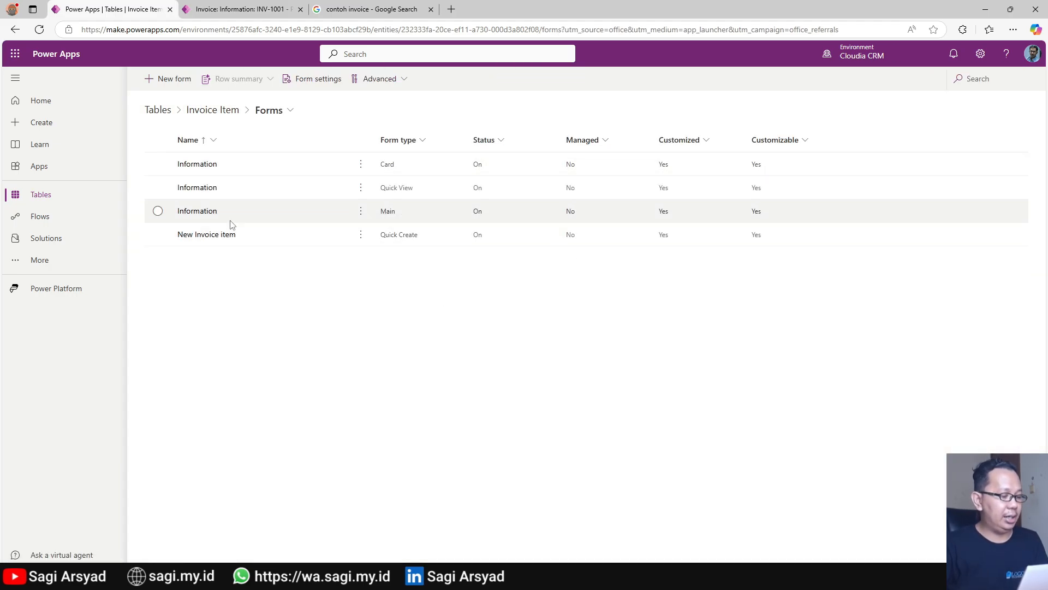
pyautogui.click(210, 214)
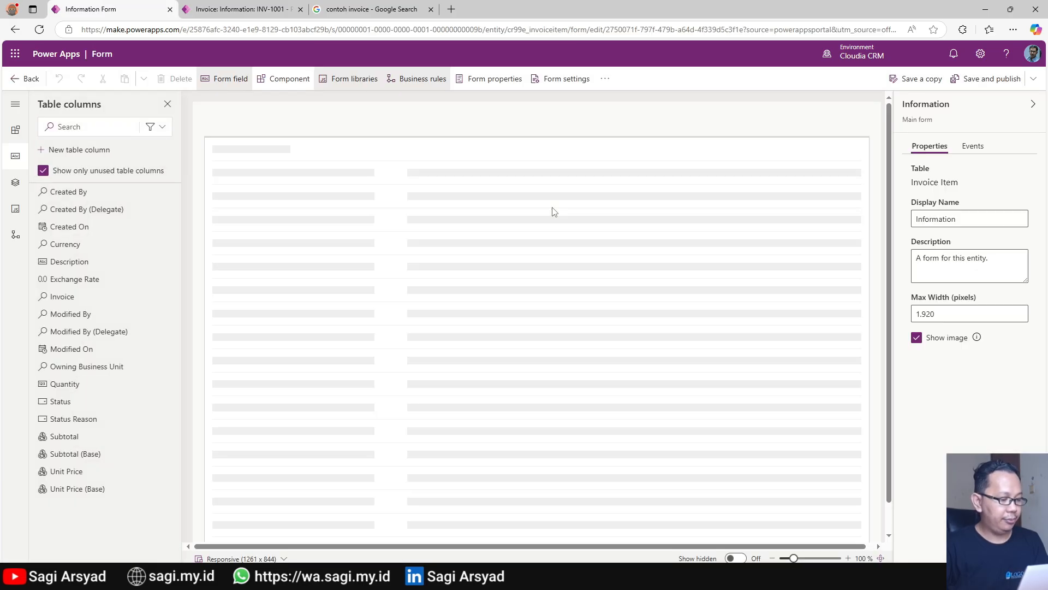
pyautogui.moveTo(381, 205); pyautogui.dragTo(797, 119)
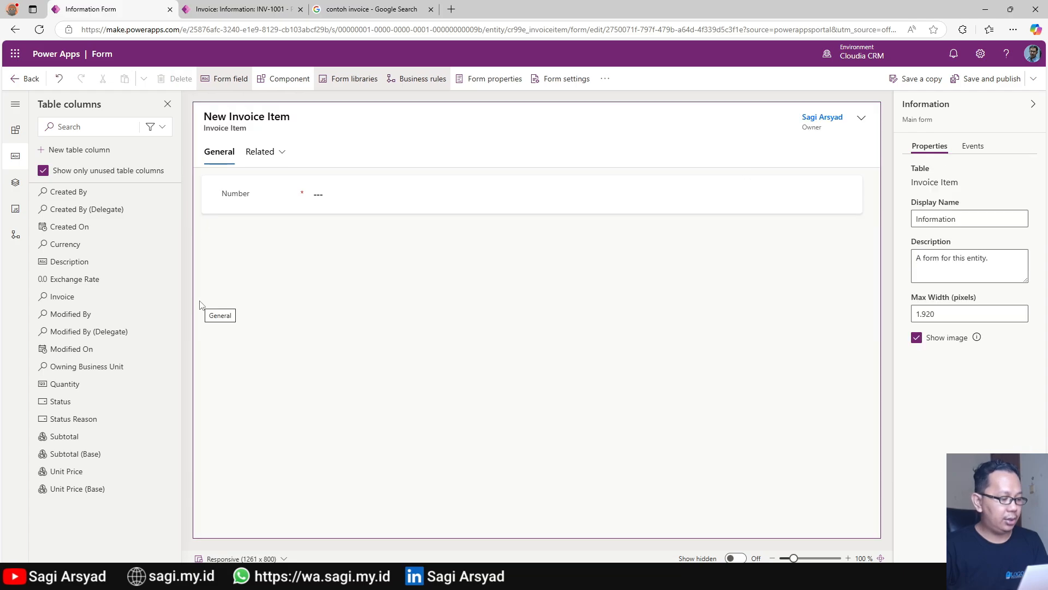
# - Make the Number field read-only on the main form and add the Description field below it
pyautogui.click(300, 211)
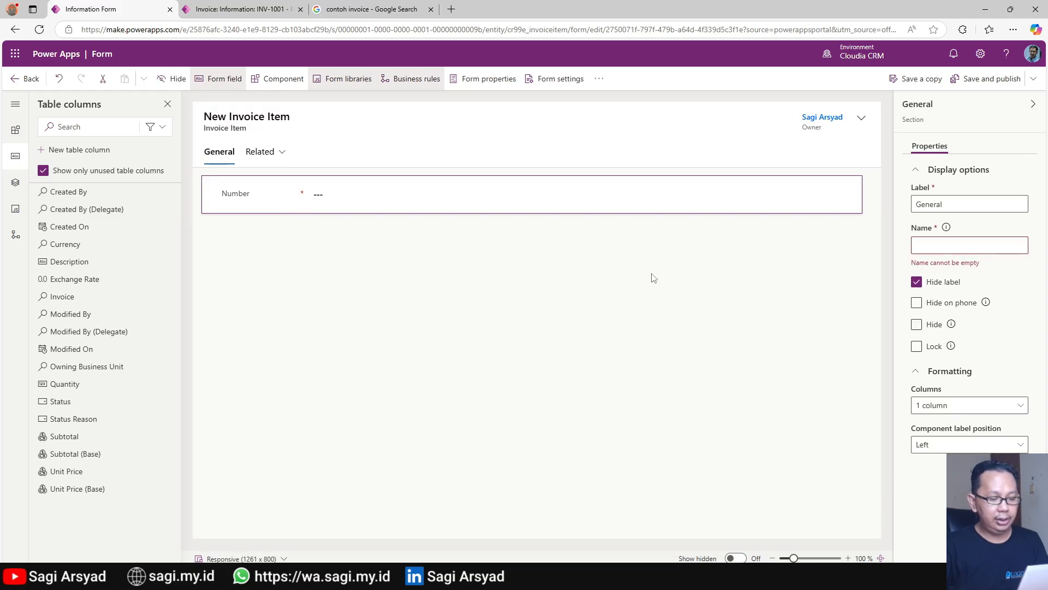
pyautogui.click(916, 347)
pyautogui.click(363, 189)
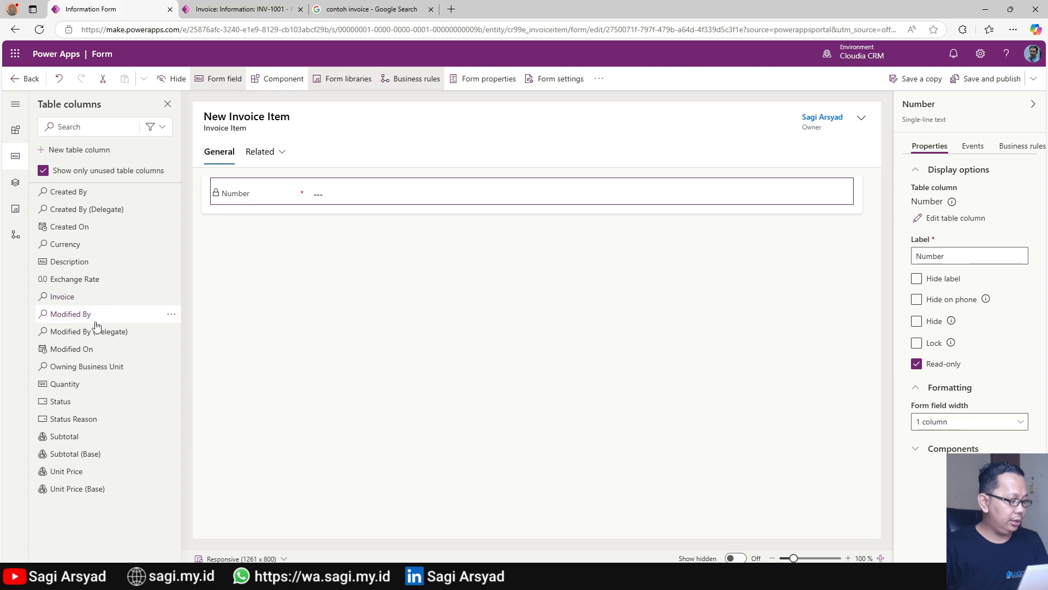
pyautogui.moveTo(66, 262); pyautogui.dragTo(358, 195)
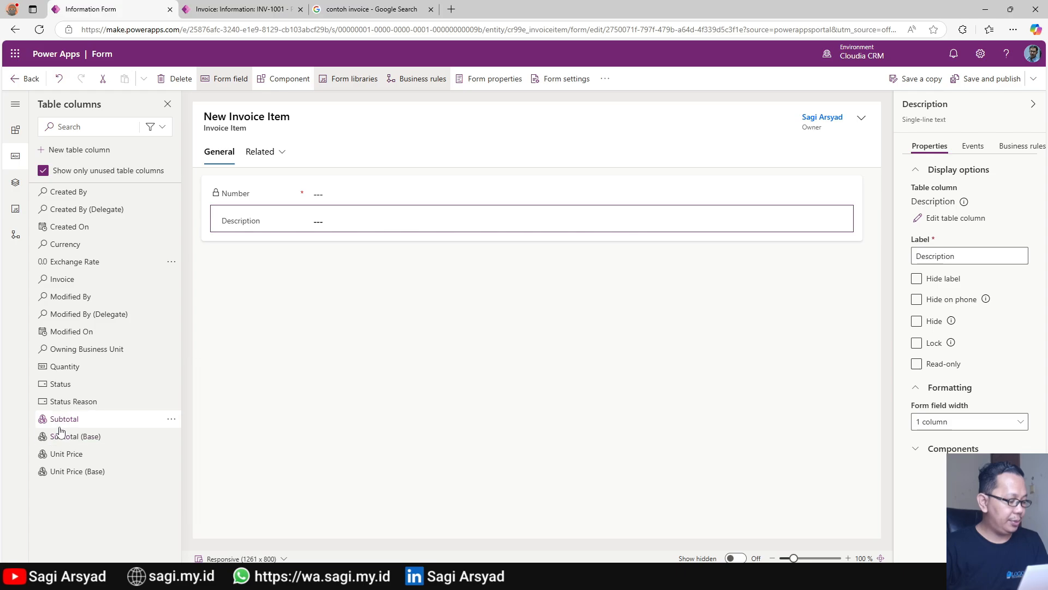
pyautogui.moveTo(60, 429)
pyautogui.mouseDown()
pyautogui.moveTo(352, 235)
pyautogui.moveTo(83, 499)
pyautogui.moveTo(76, 429)
pyautogui.mouseUp()
pyautogui.click(65, 458)
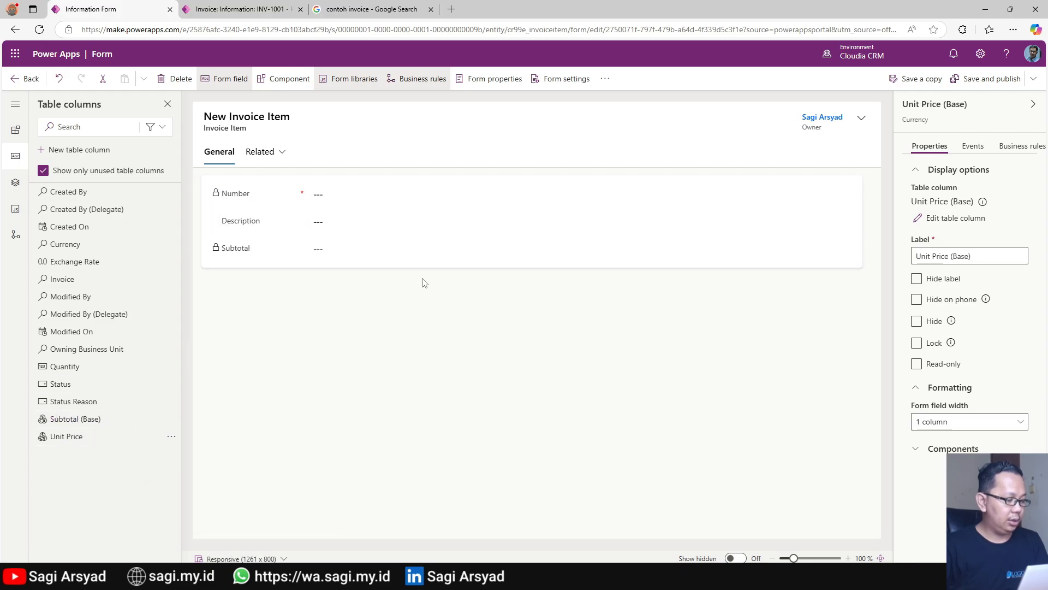
pyautogui.click(498, 247)
pyautogui.click(272, 278)
pyautogui.click(174, 78)
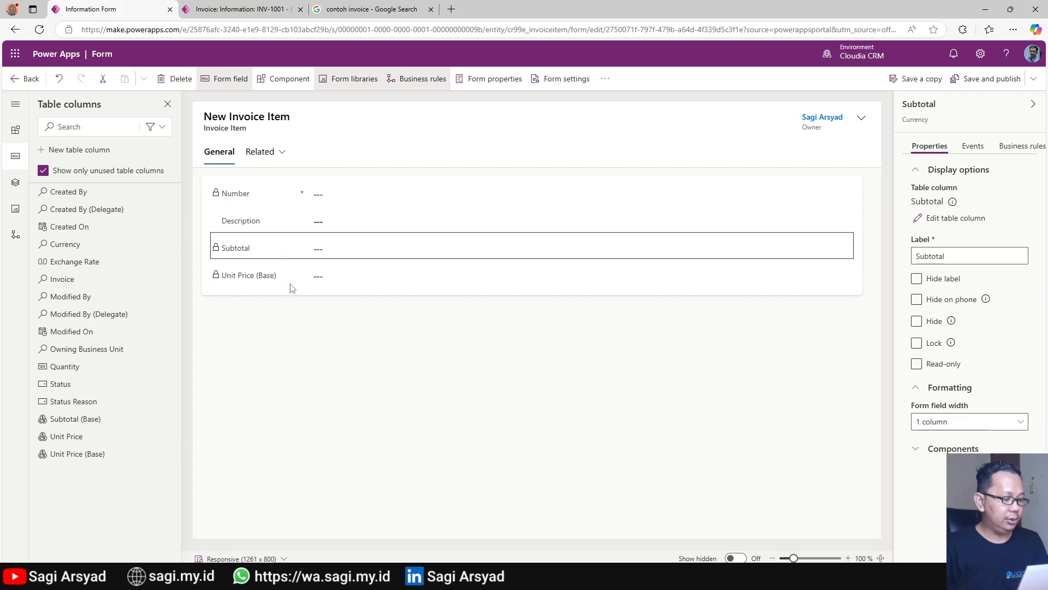
pyautogui.click(171, 83)
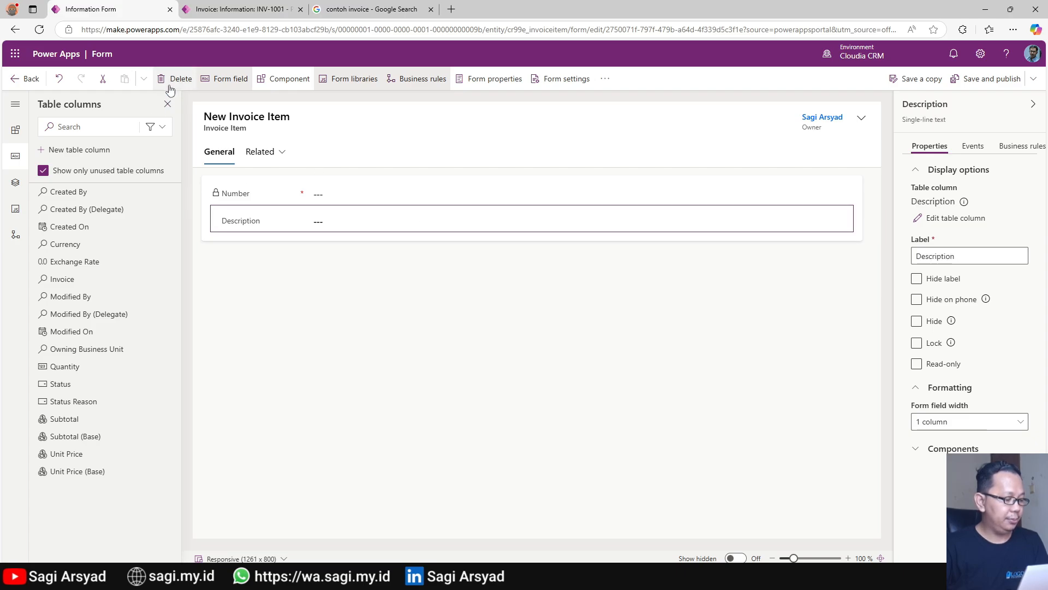
# - Add the Quantity and Unit Price fields below Description, and save and publish the main form
pyautogui.moveTo(65, 454); pyautogui.dragTo(297, 228)
pyautogui.moveTo(105, 365); pyautogui.dragTo(320, 240)
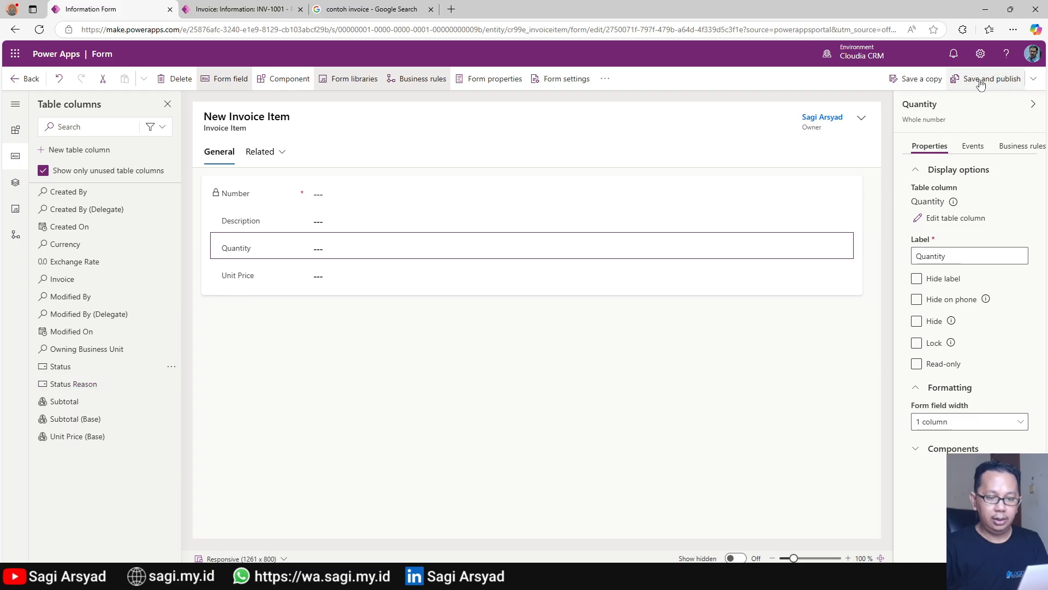
pyautogui.click(997, 79)
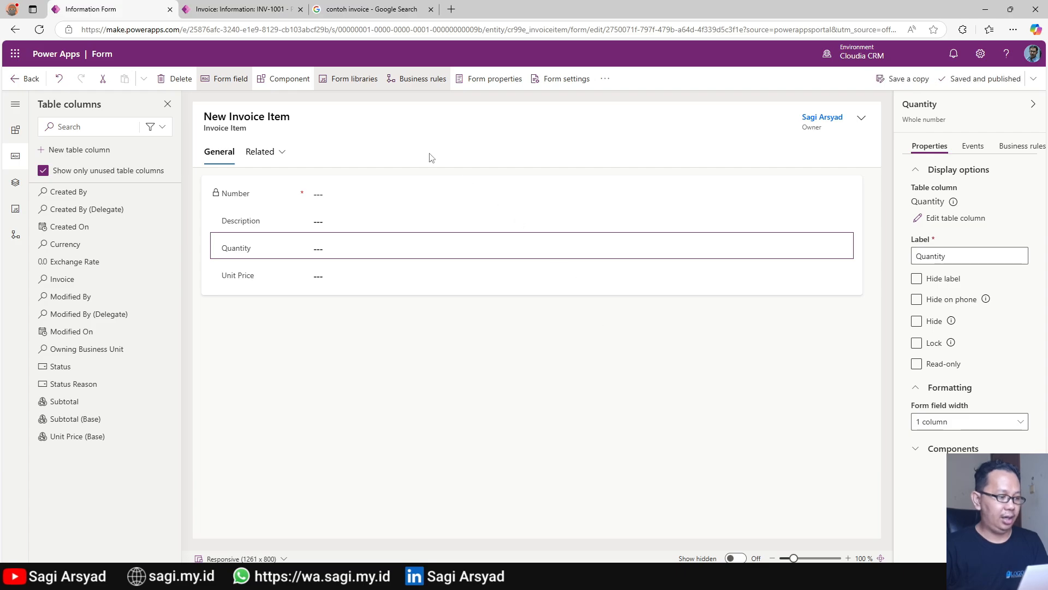
# - Switch to the invoice record in Cloudia CRM, reload it and start a new invoice item from its Items subgrid
pyautogui.click(240, 9)
pyautogui.click(63, 30)
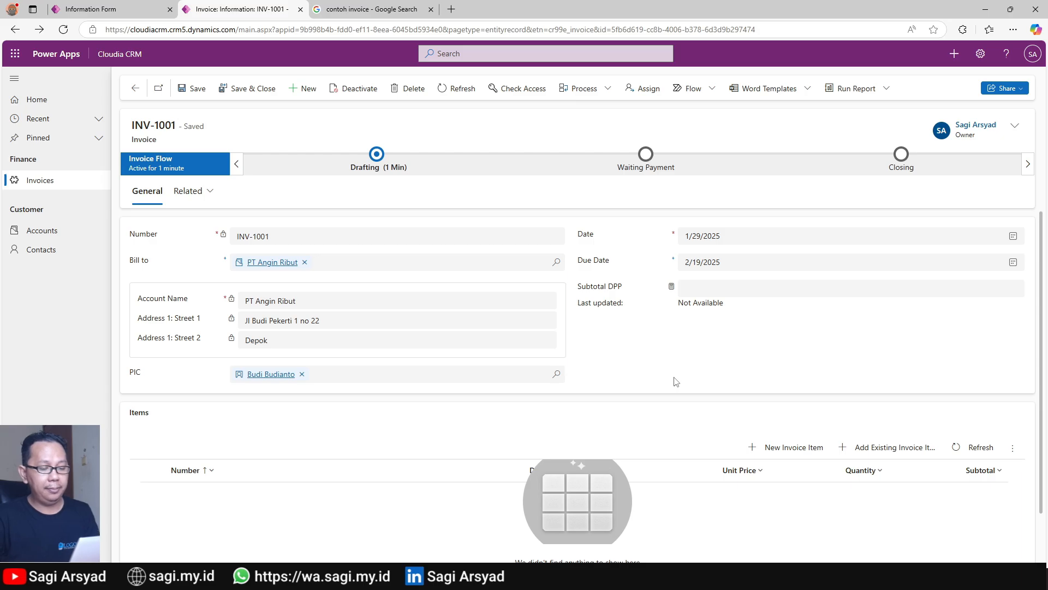
pyautogui.scroll(-1, 673, 379)
pyautogui.click(764, 389)
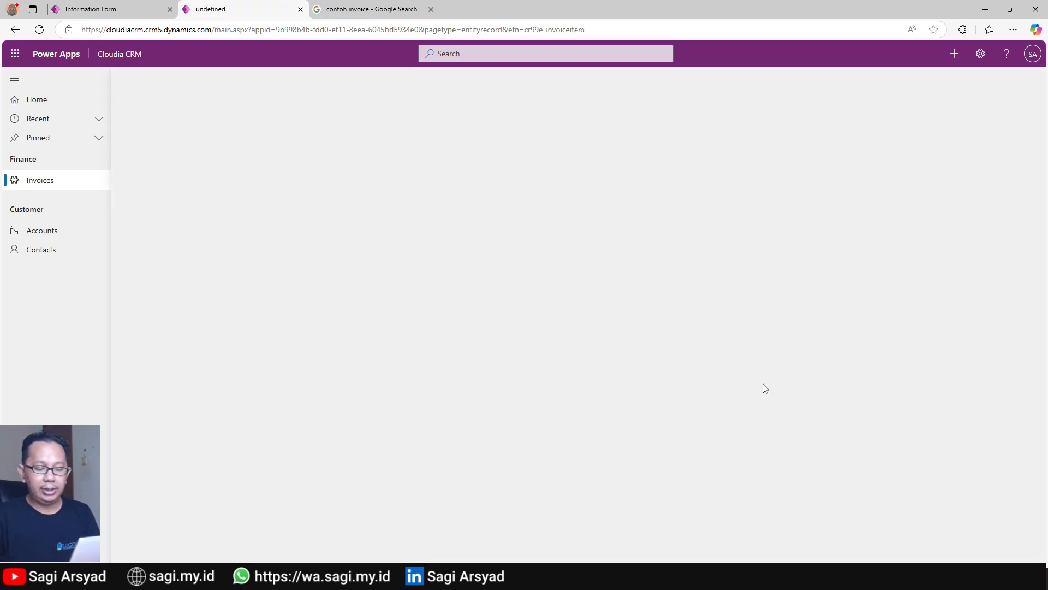
# - Fill in the item as Microsoft 365 Business Basic with quantity 10 and unit price 1,000,000, and save and close it
pyautogui.click(262, 229)
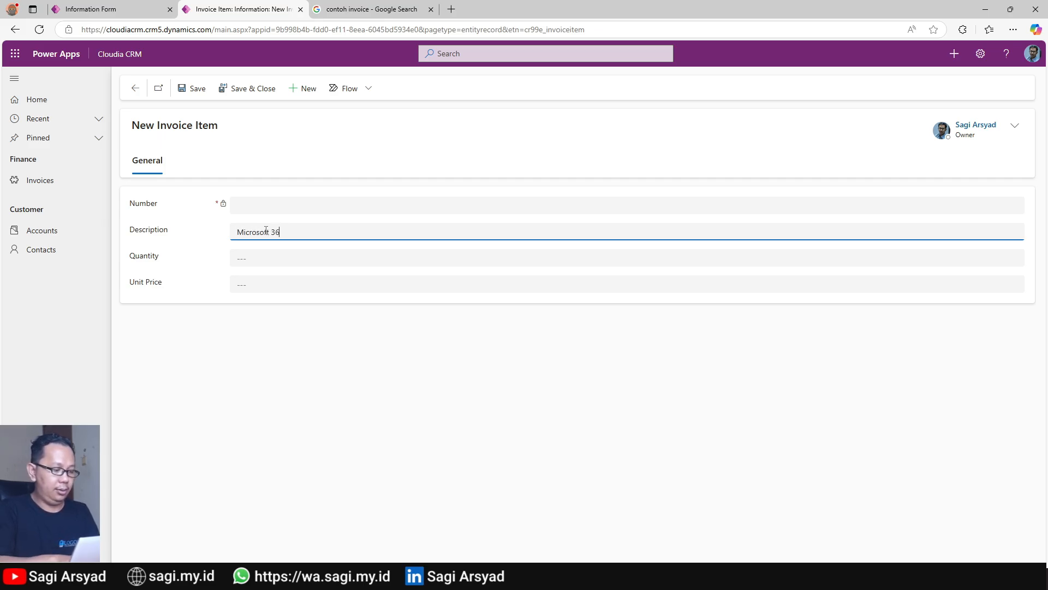
pyautogui.write('Microsoft 365 Business Basic')
pyautogui.press('Tab')
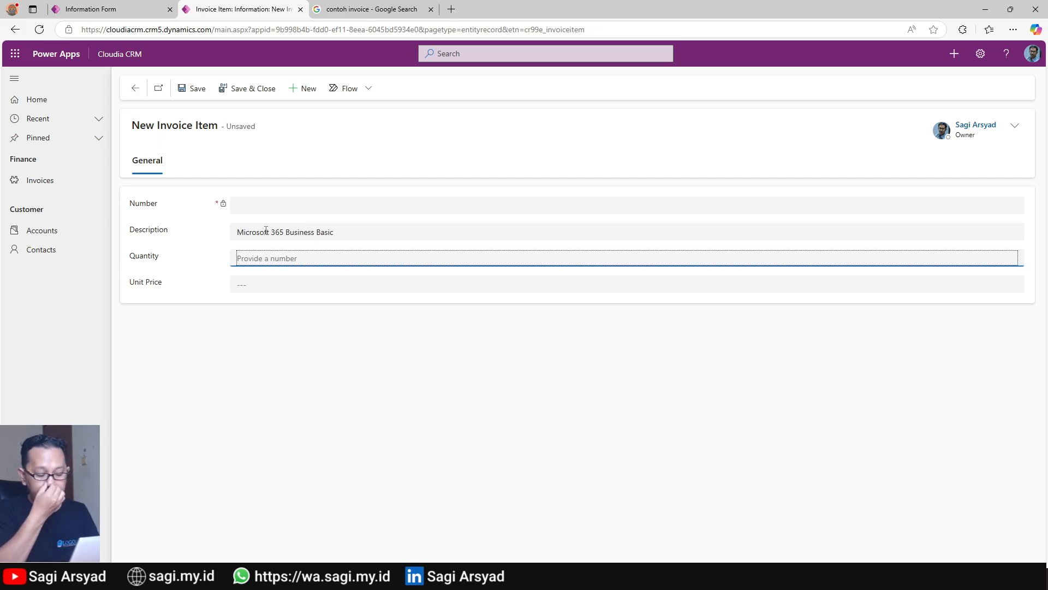
pyautogui.write('10')
pyautogui.press('Tab')
pyautogui.write('1000000')
pyautogui.click(253, 319)
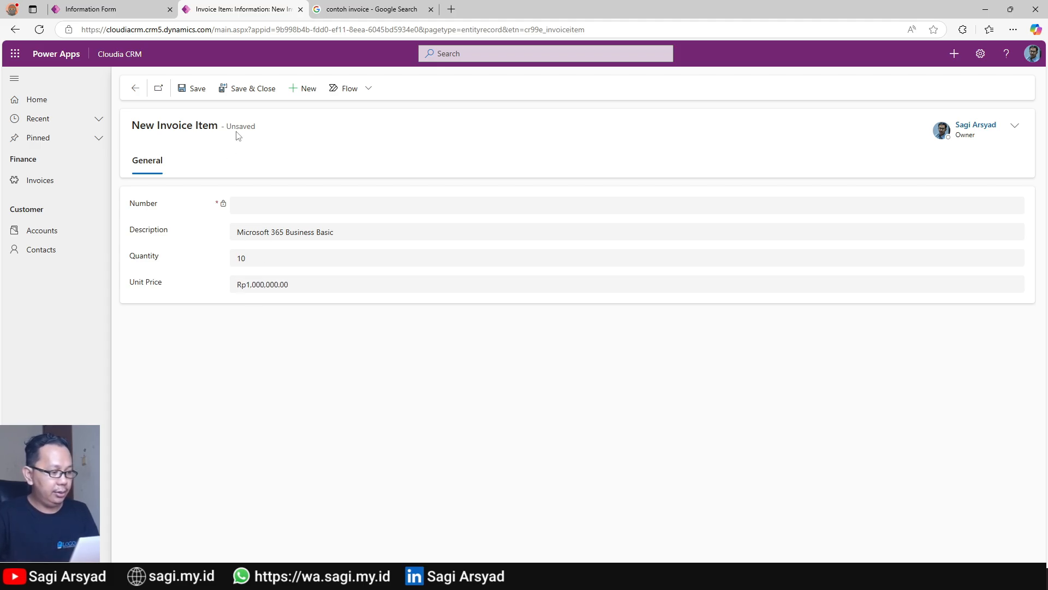
pyautogui.click(249, 90)
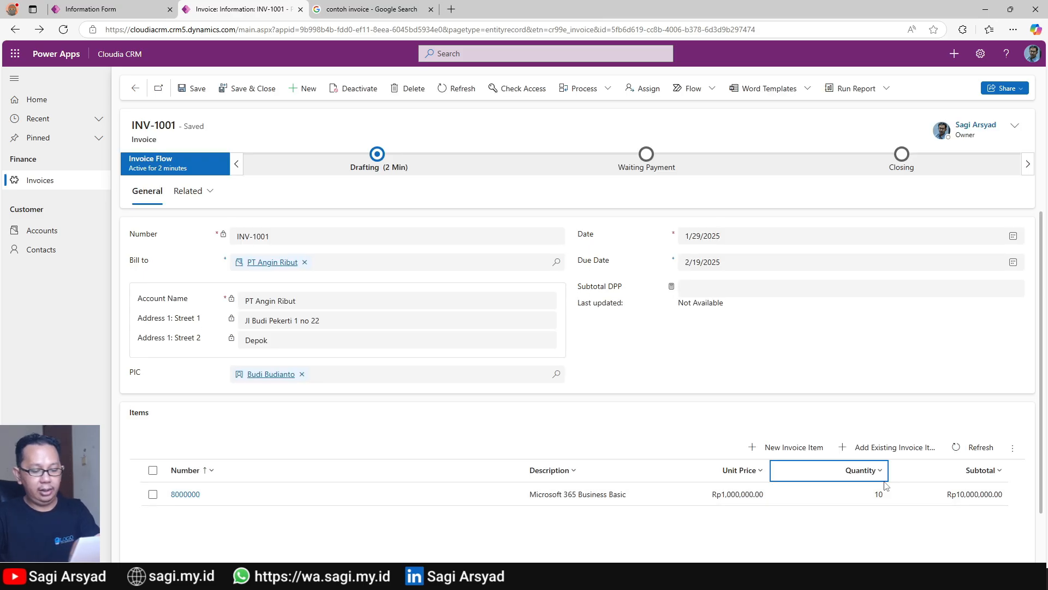
# - Start a second item from the invoice's Items subgrid and describe it as Microsoft 365 Business Premium
pyautogui.scroll(-1, 270, 368)
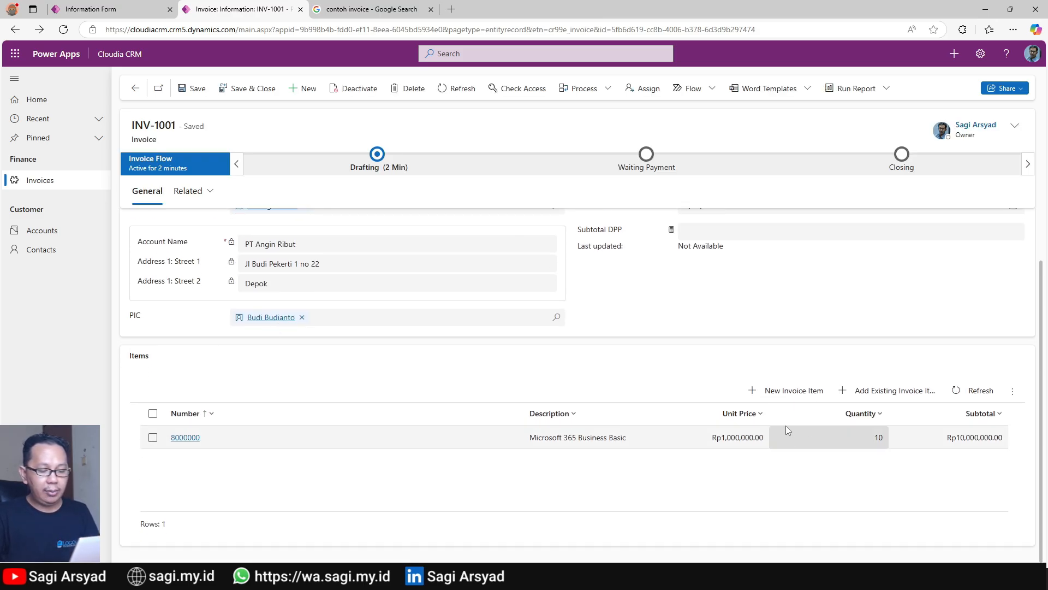
pyautogui.click(781, 391)
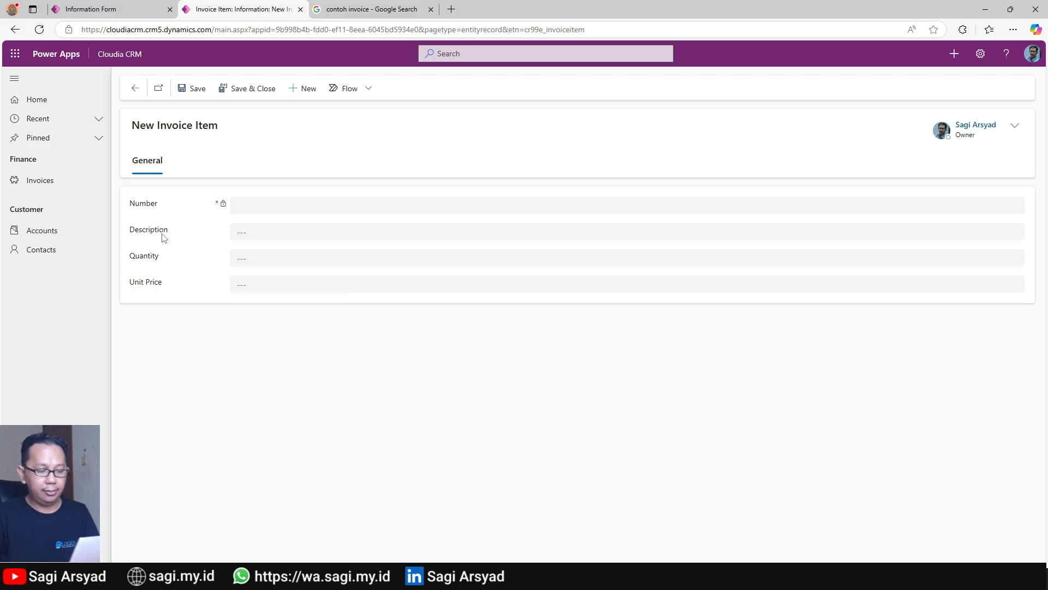
pyautogui.click(276, 228)
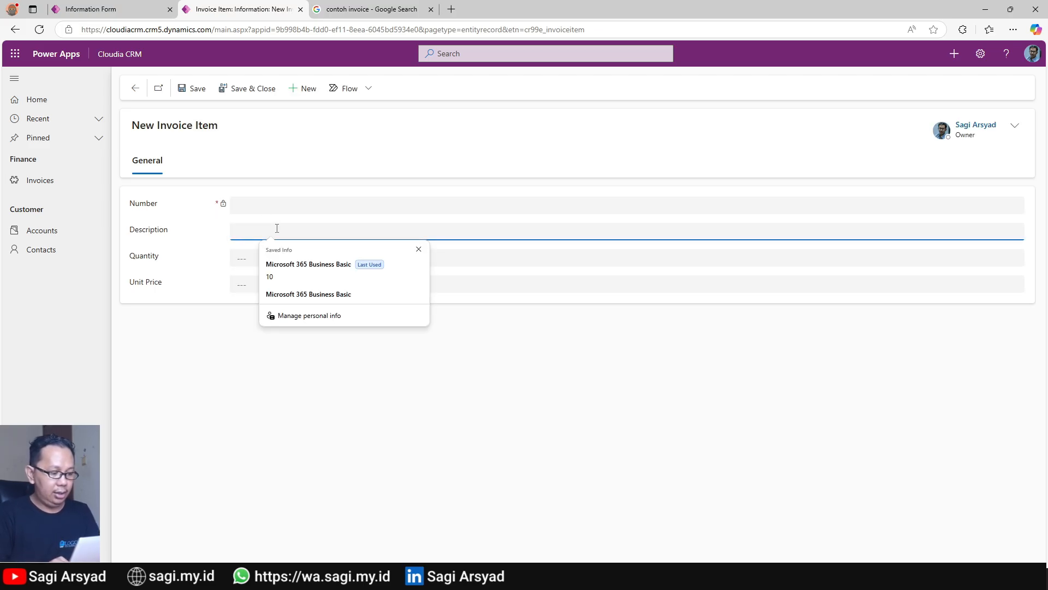
pyautogui.write('Micor')
pyautogui.press('BackSpace')
pyautogui.press('Down')
pyautogui.press('Return')
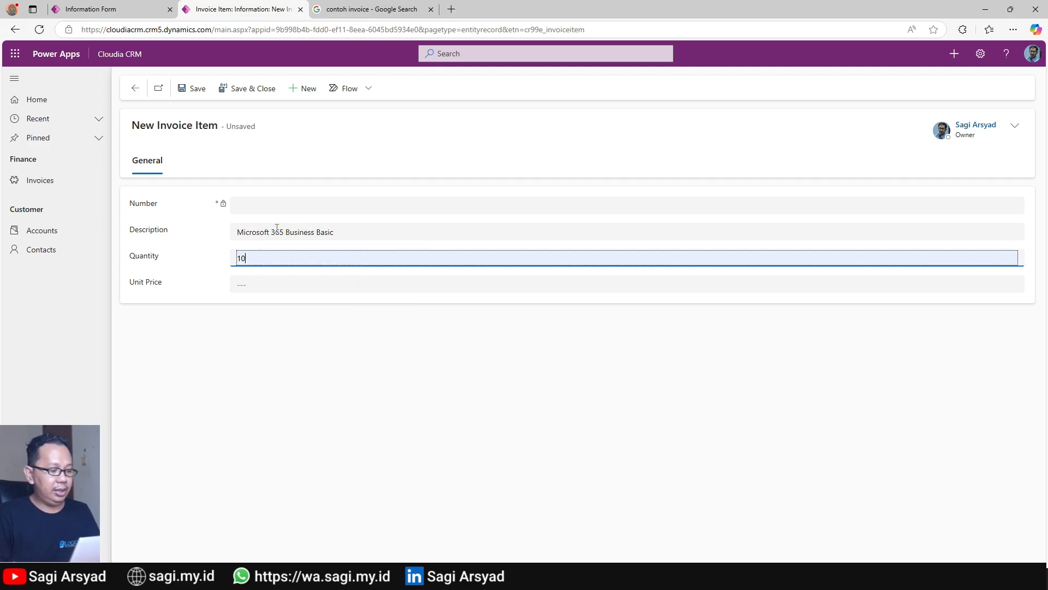
pyautogui.click(315, 238)
pyautogui.doubleClick(316, 236)
pyautogui.write('Premium')
pyautogui.press('Tab')
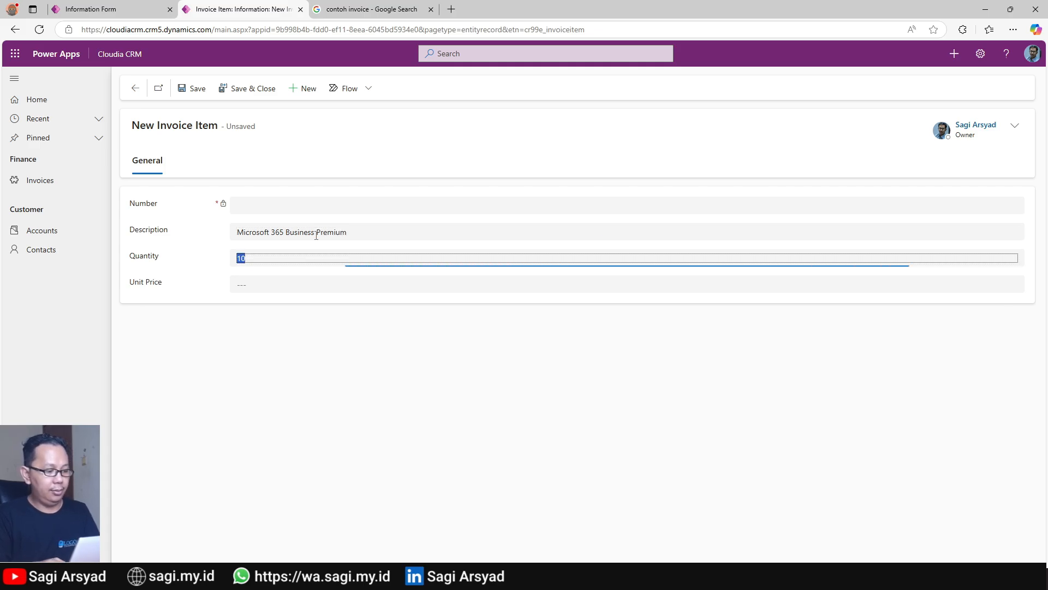
# - Set the second item's quantity to 7 and unit price to 2,000,000, and save and close it
pyautogui.write('7')
pyautogui.press('Tab')
pyautogui.write('2,')
pyautogui.write('000')
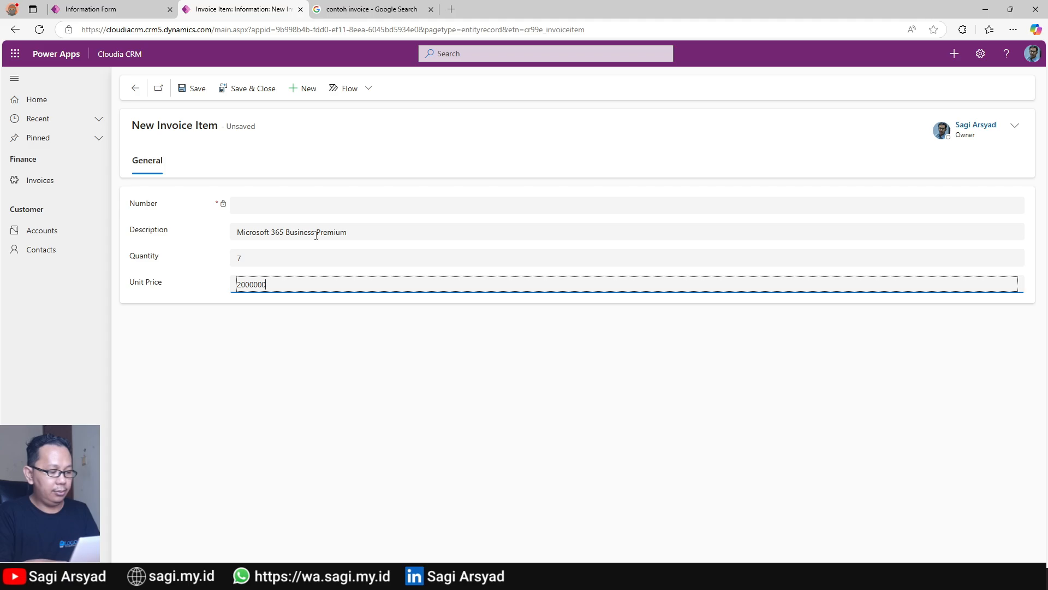
pyautogui.write(',000')
pyautogui.press('Tab')
pyautogui.click(228, 92)
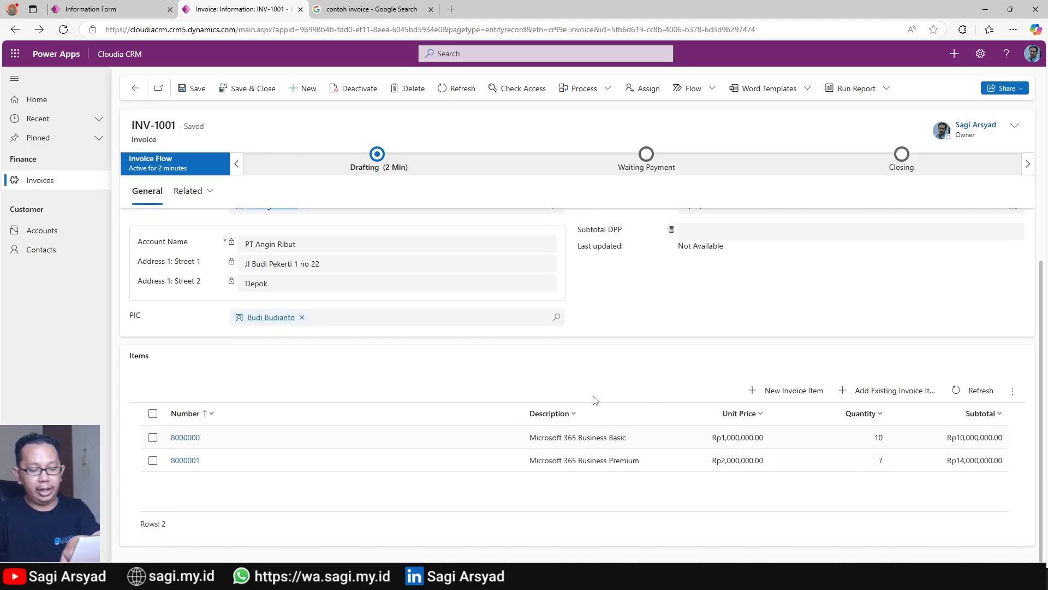
# - Recalculate the invoice's Subtotal DPP rollup from the two items
pyautogui.scroll(1, 594, 400)
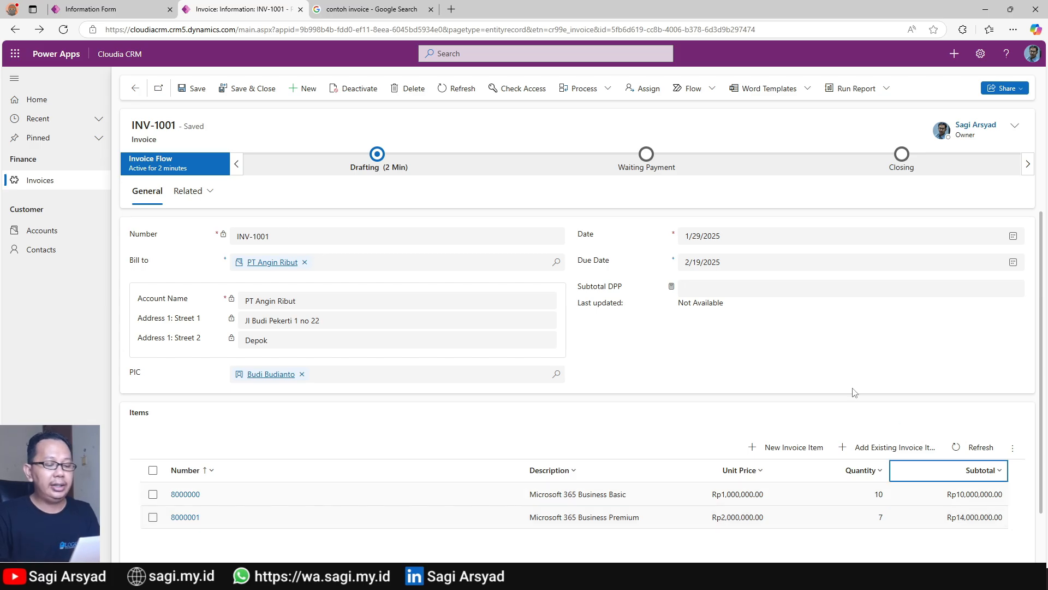
pyautogui.click(667, 286)
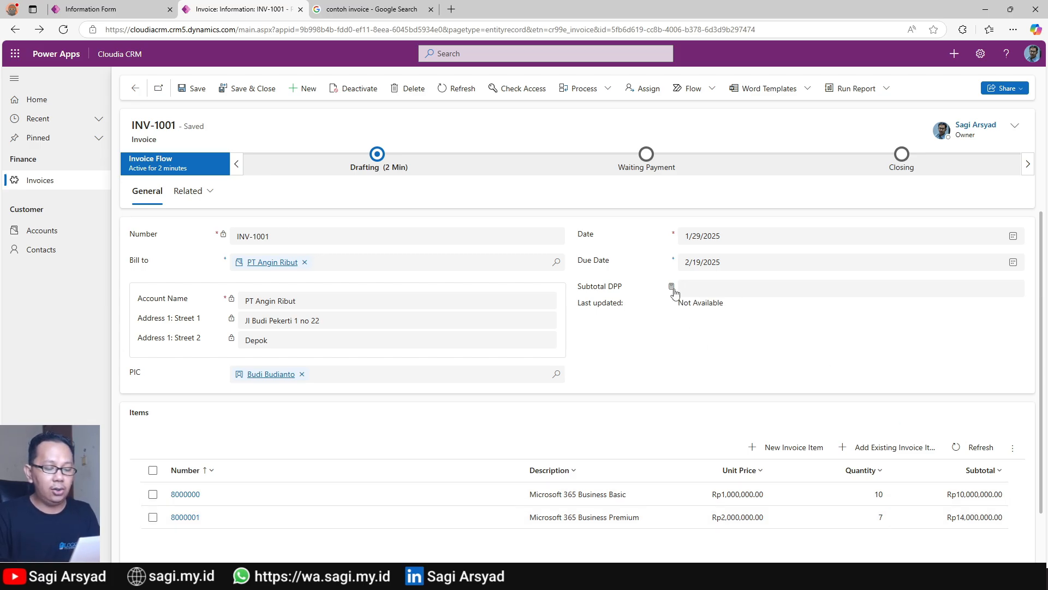
pyautogui.click(687, 322)
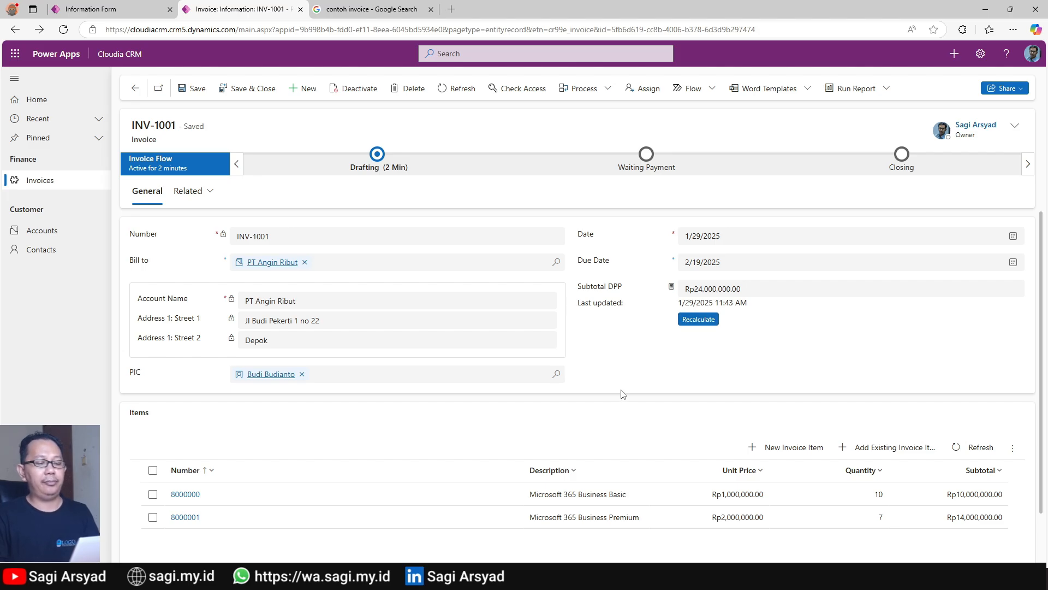
# - Advance the invoice's process flow from Drafting through Waiting Payment to the Closing stage
pyautogui.click(375, 160)
pyautogui.click(481, 268)
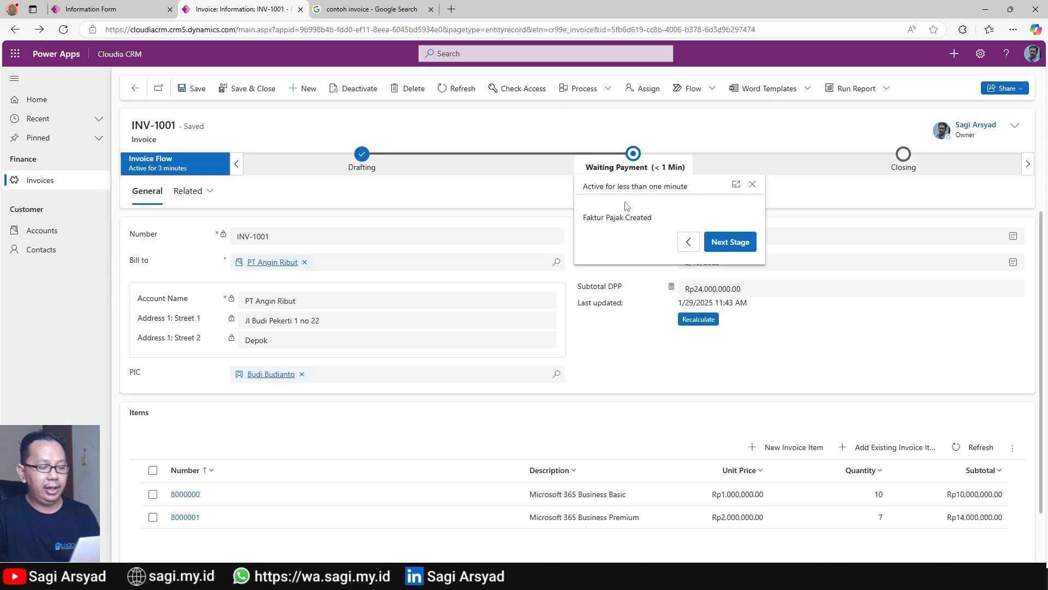
pyautogui.click(726, 221)
pyautogui.click(721, 252)
pyautogui.click(721, 252)
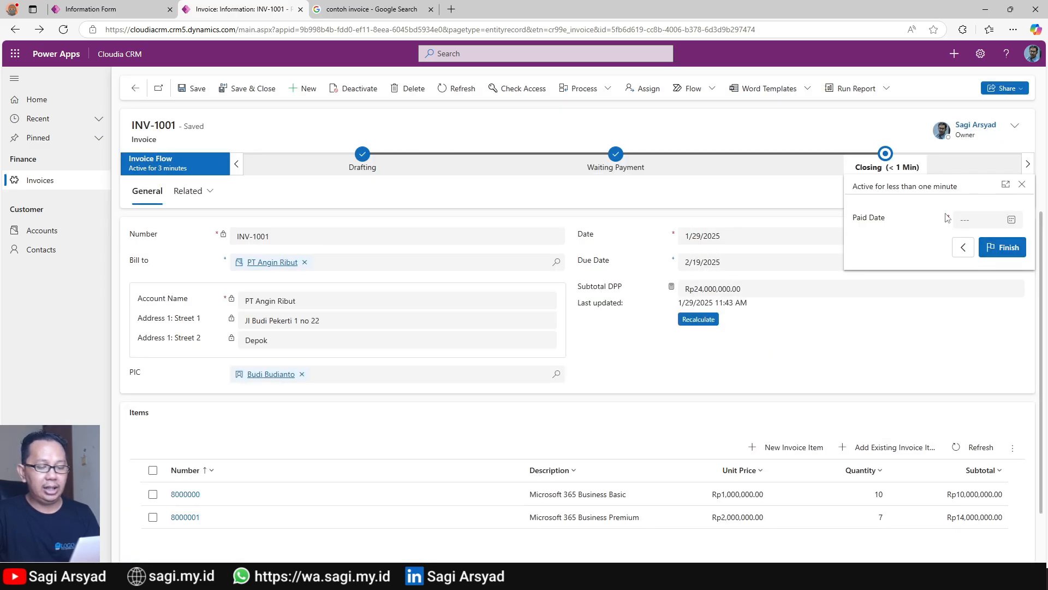
# - Set the Paid Date to 1/29/2025 in the Closing stage and finish the invoice process
pyautogui.click(1011, 219)
pyautogui.click(962, 337)
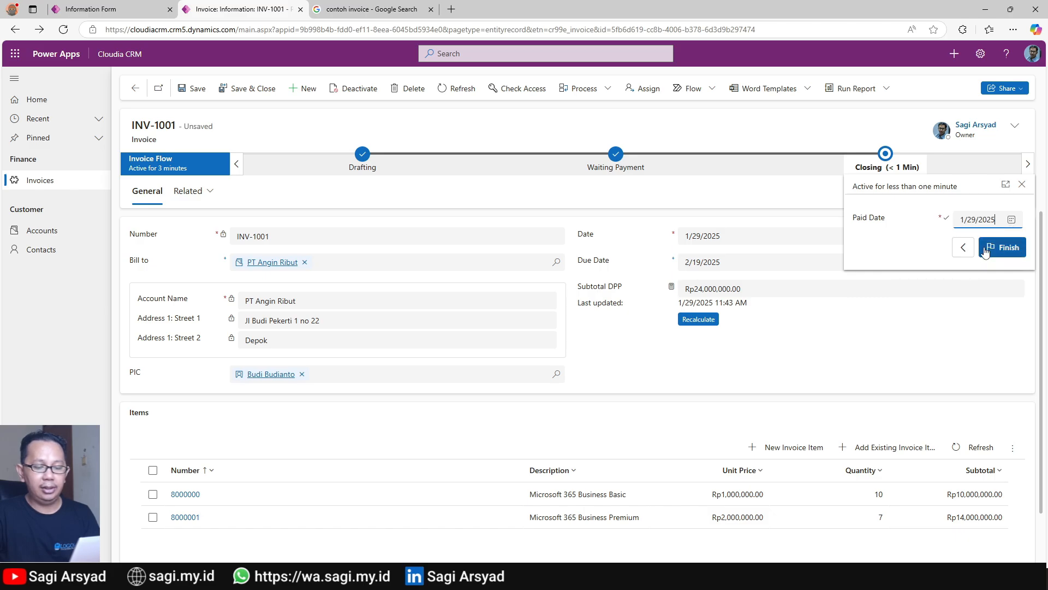
pyautogui.click(898, 344)
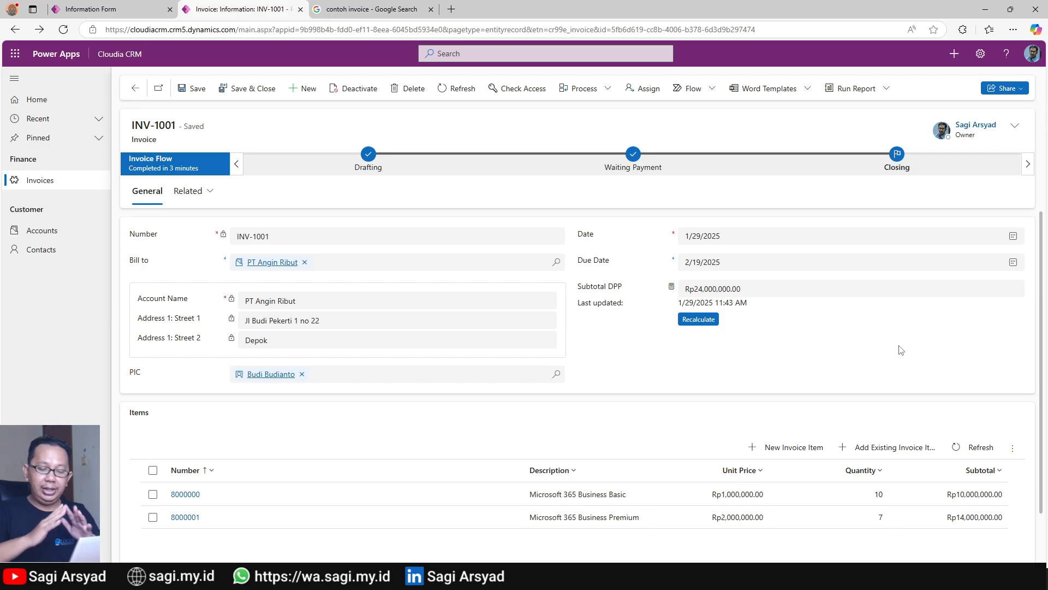